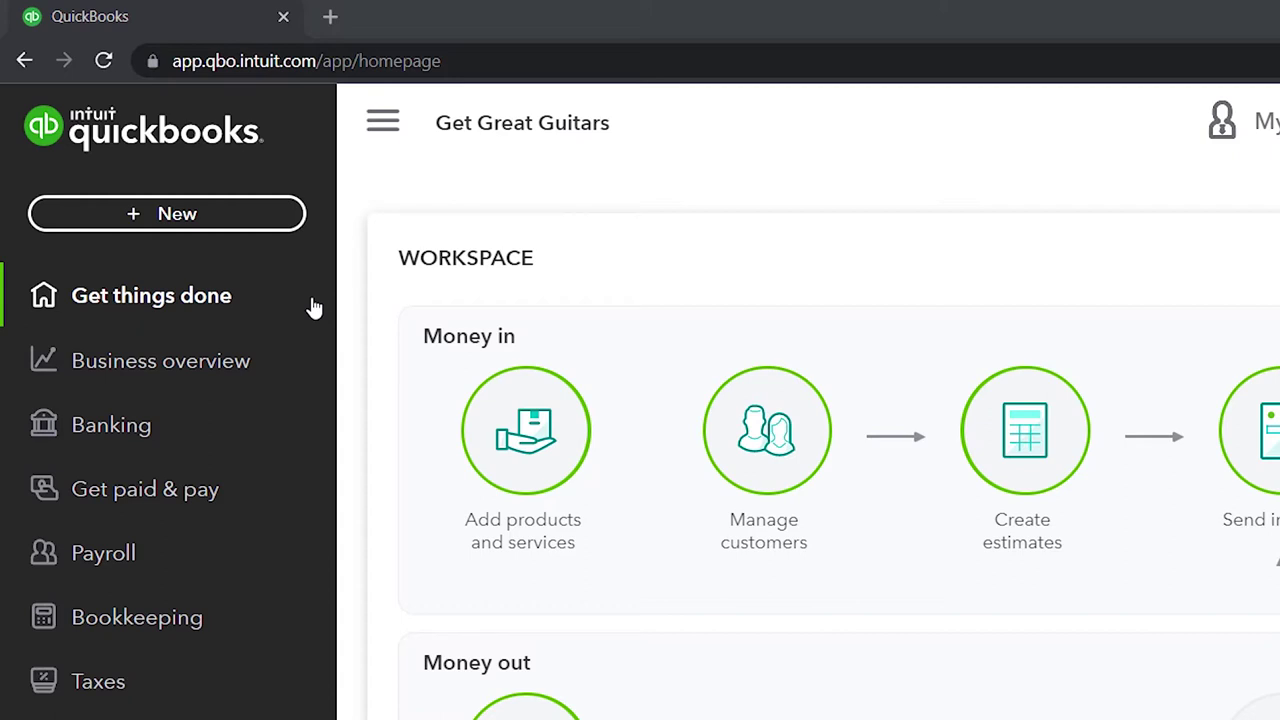
Examine the company settings for the option to switch to Accountant view, and briefly bring up Edge.
{"action": "left_click", "coordinate": [1160, 143]}
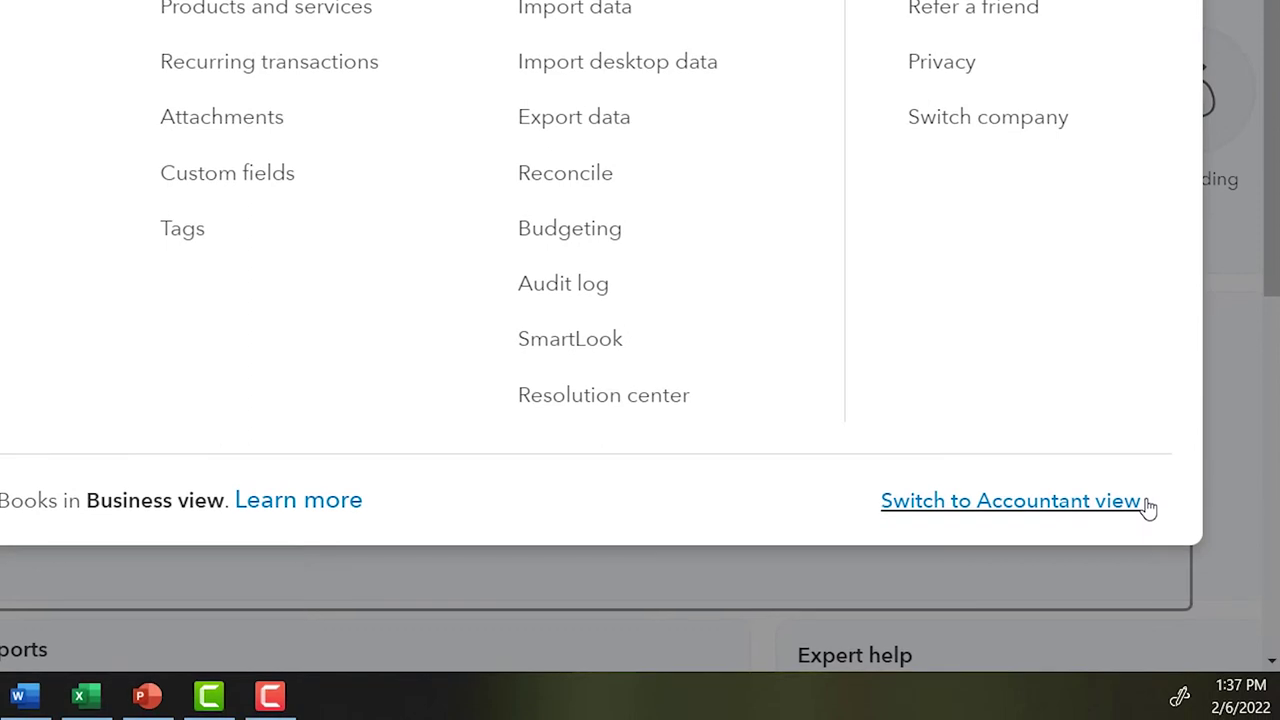
{"action": "left_click", "coordinate": [328, 697]}
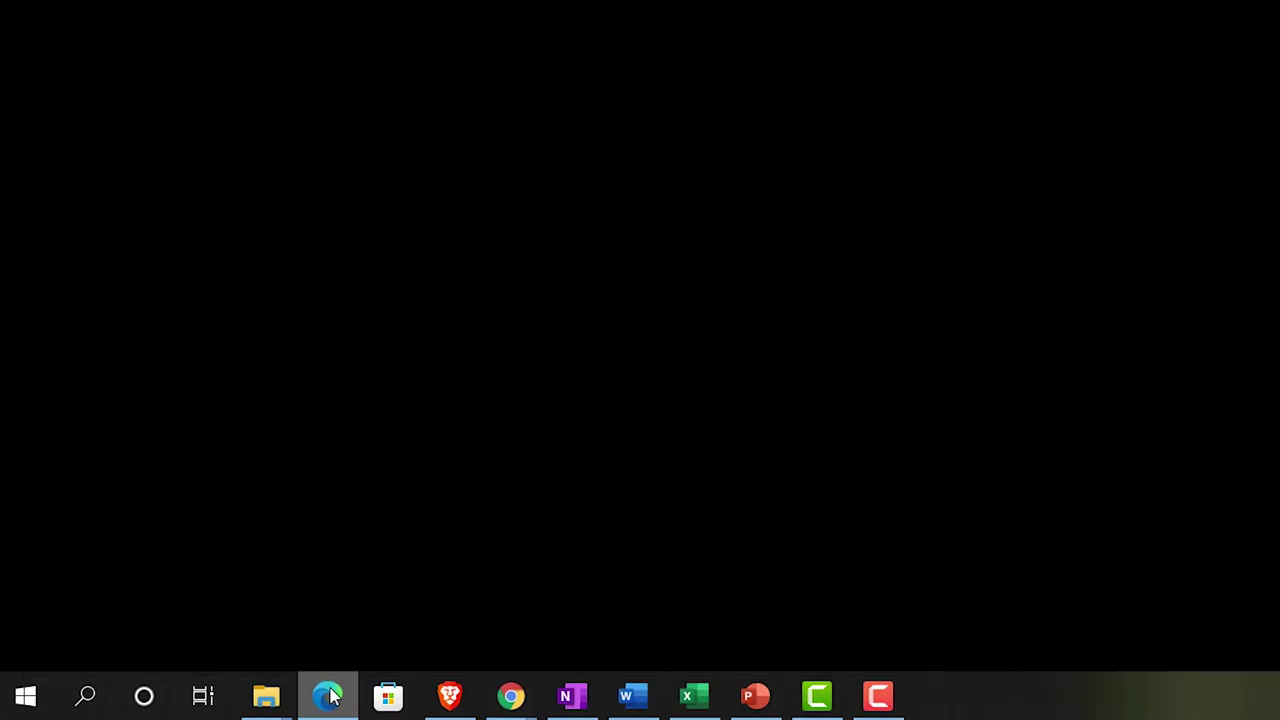
{"action": "left_click", "coordinate": [332, 697]}
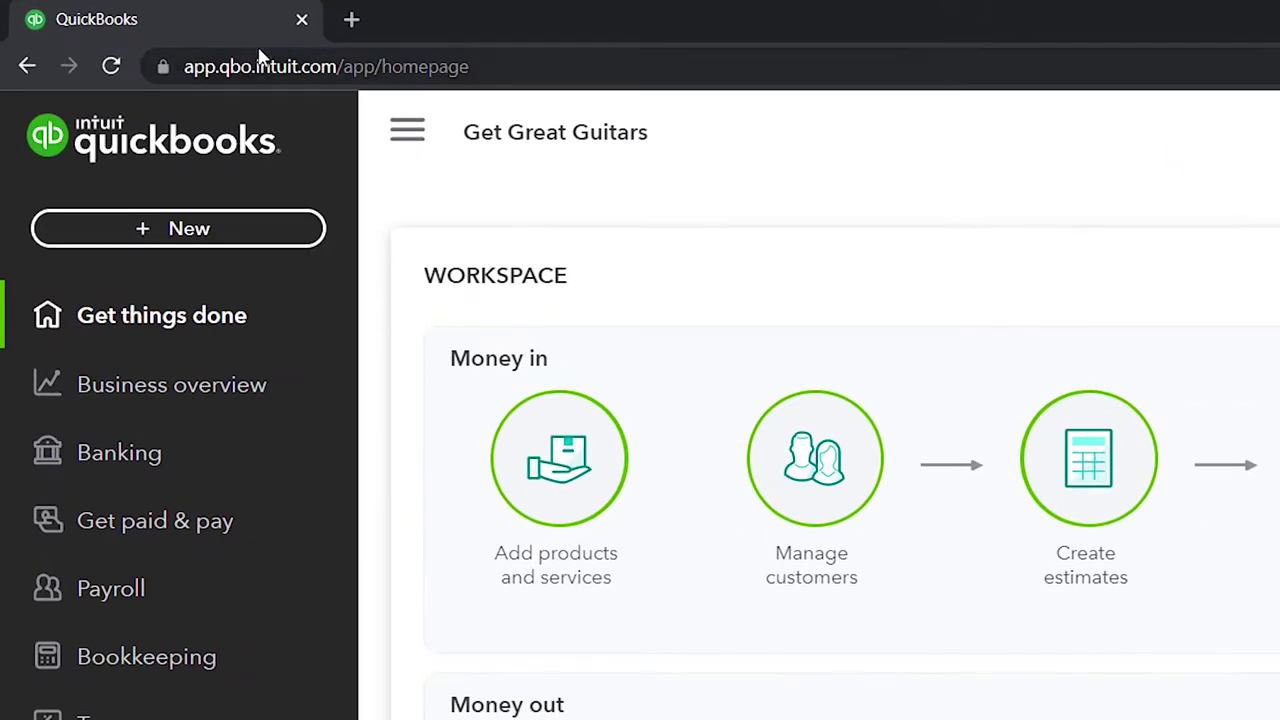
Duplicate the QuickBooks homepage browser tab four times.
{"action": "right_click", "coordinate": [241, 17]}
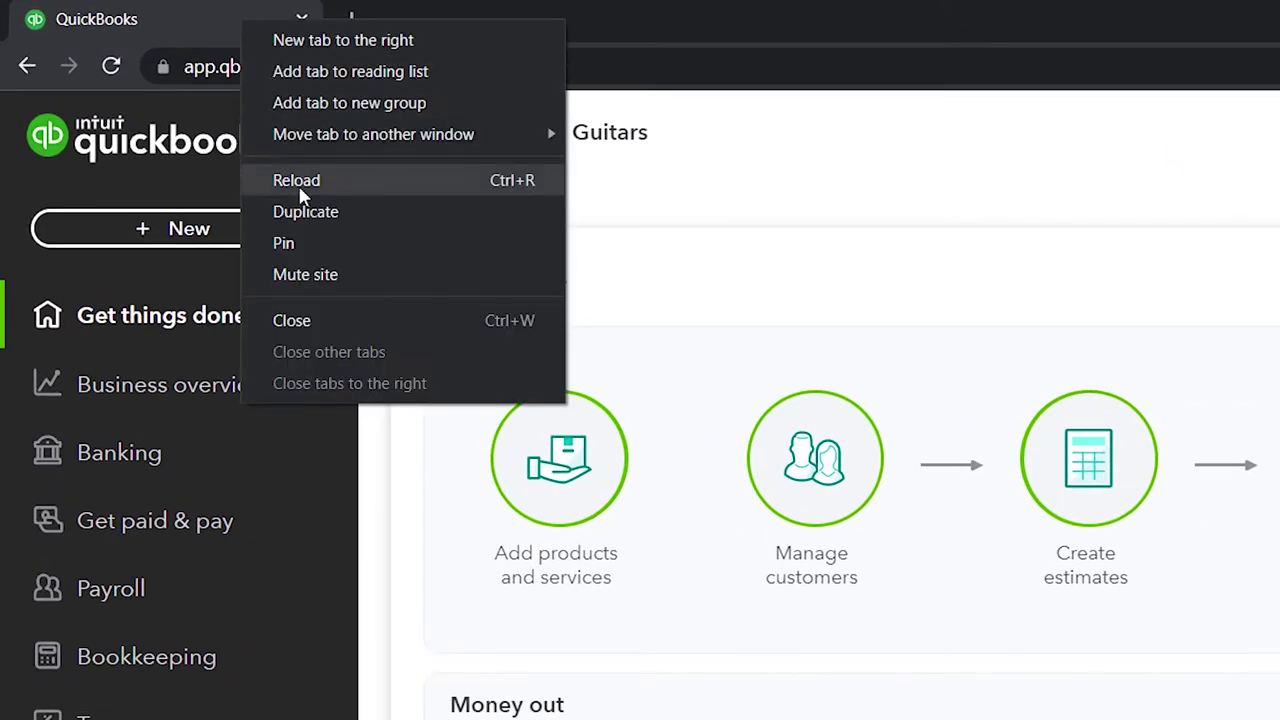
{"action": "left_click", "coordinate": [305, 211]}
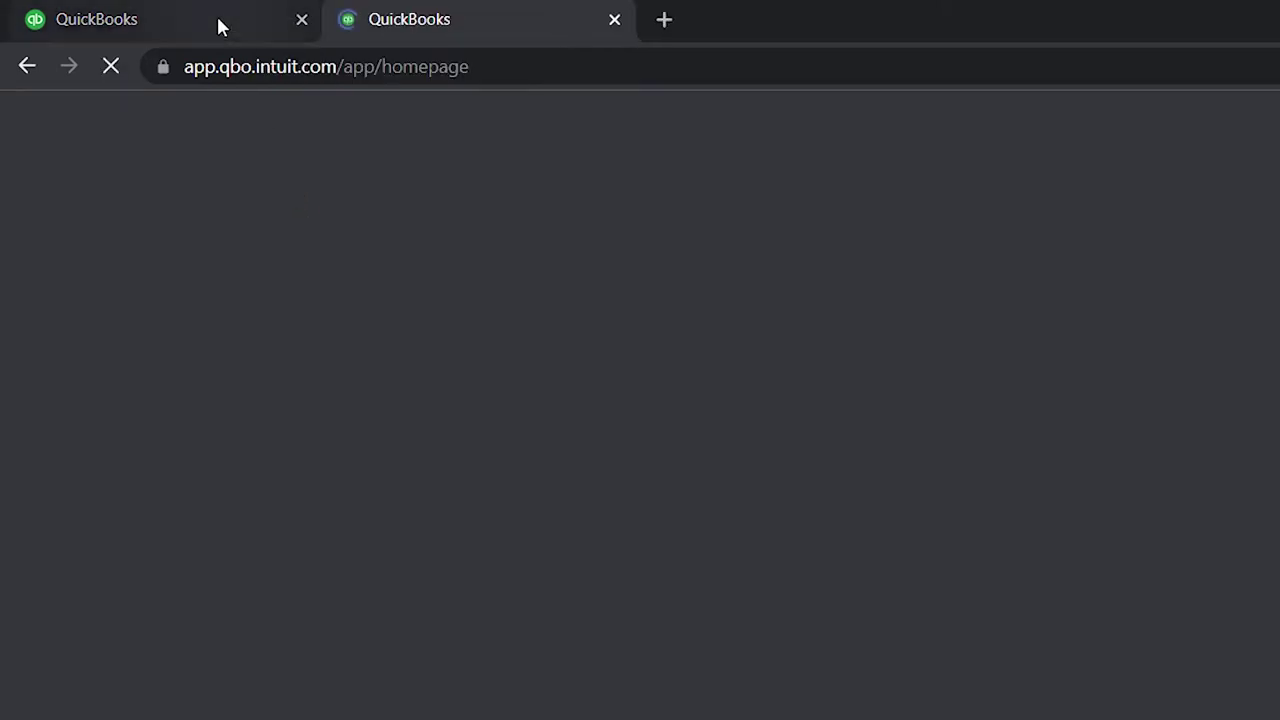
{"action": "left_click", "coordinate": [218, 18]}
{"action": "right_click", "coordinate": [218, 18]}
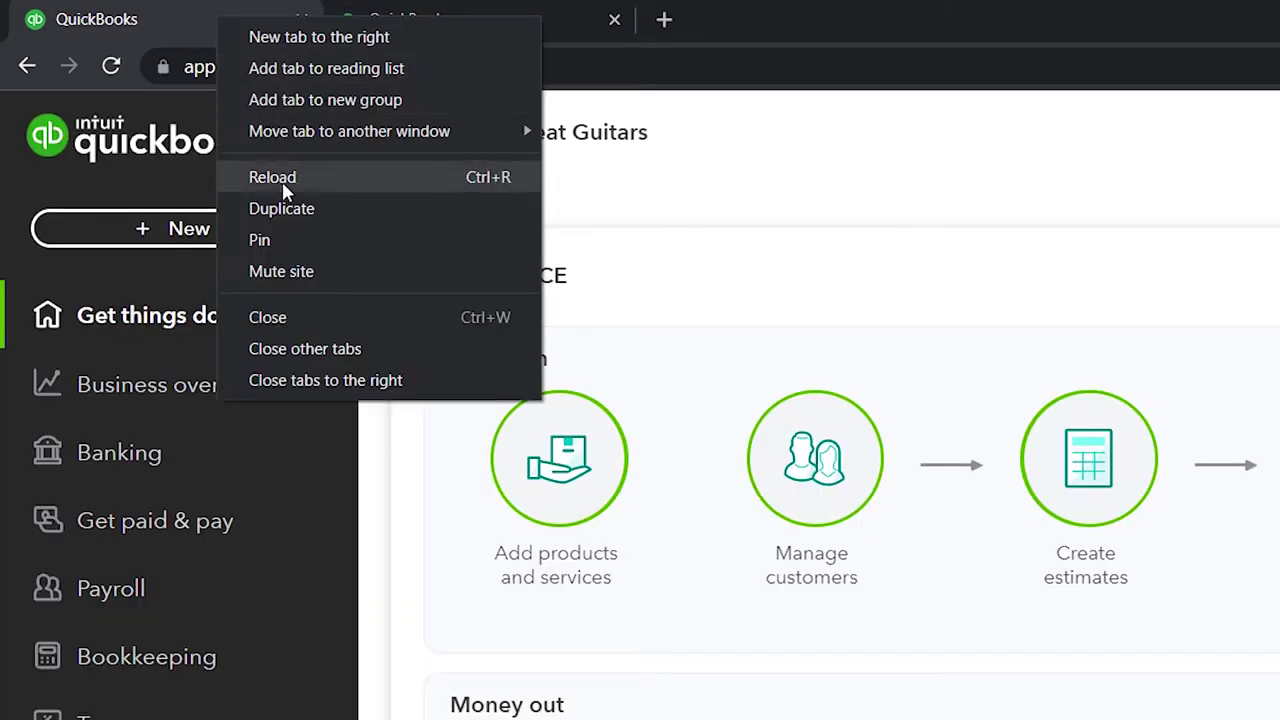
{"action": "left_click", "coordinate": [285, 206]}
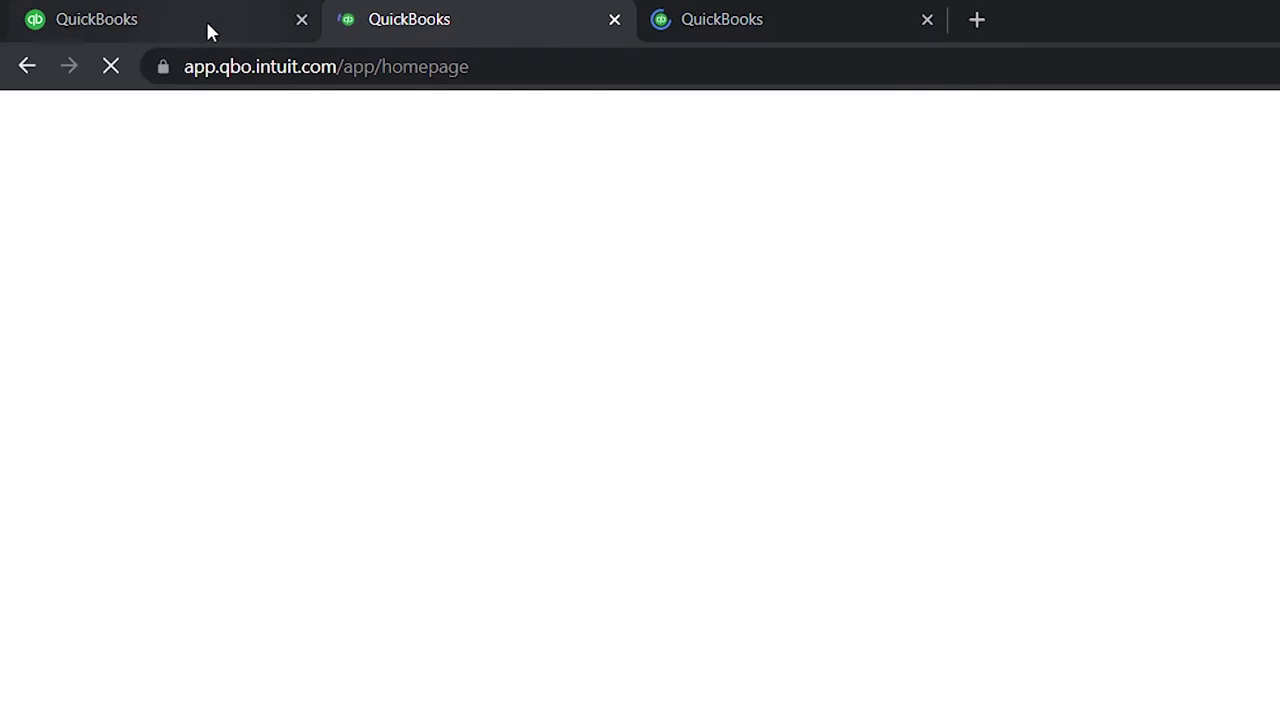
{"action": "left_click", "coordinate": [205, 18]}
{"action": "right_click", "coordinate": [204, 17]}
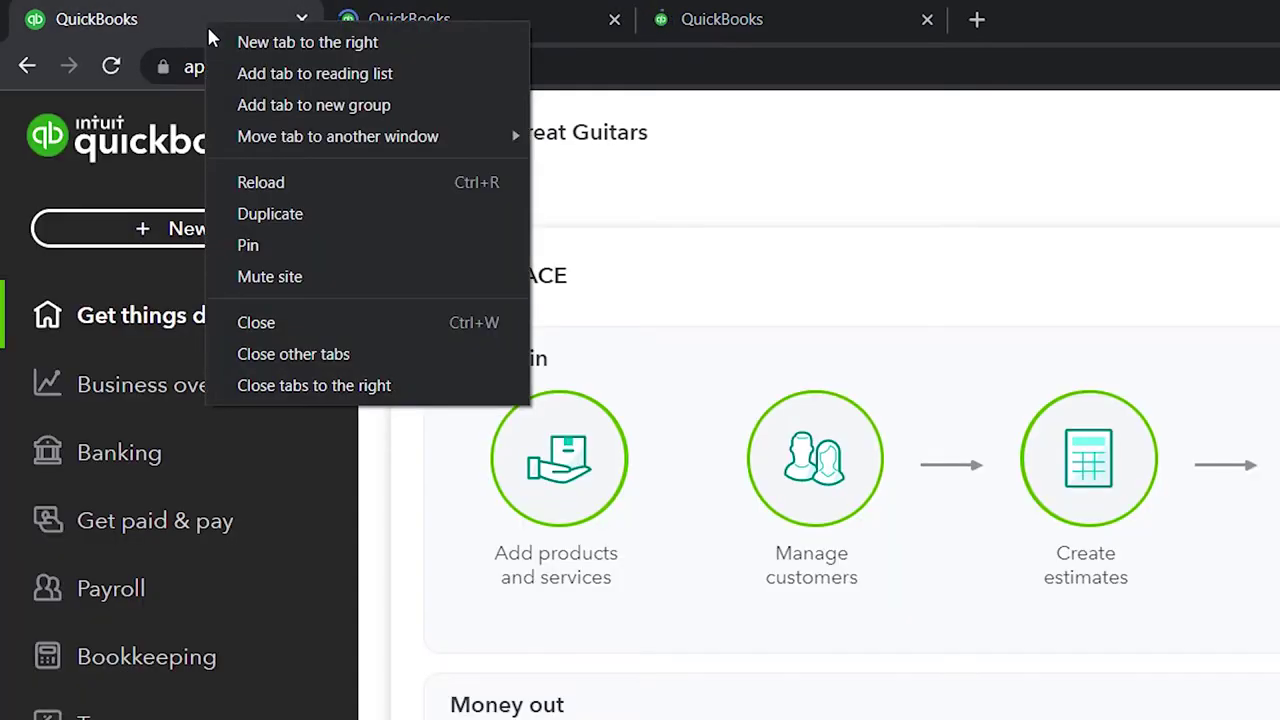
{"action": "left_click", "coordinate": [270, 214]}
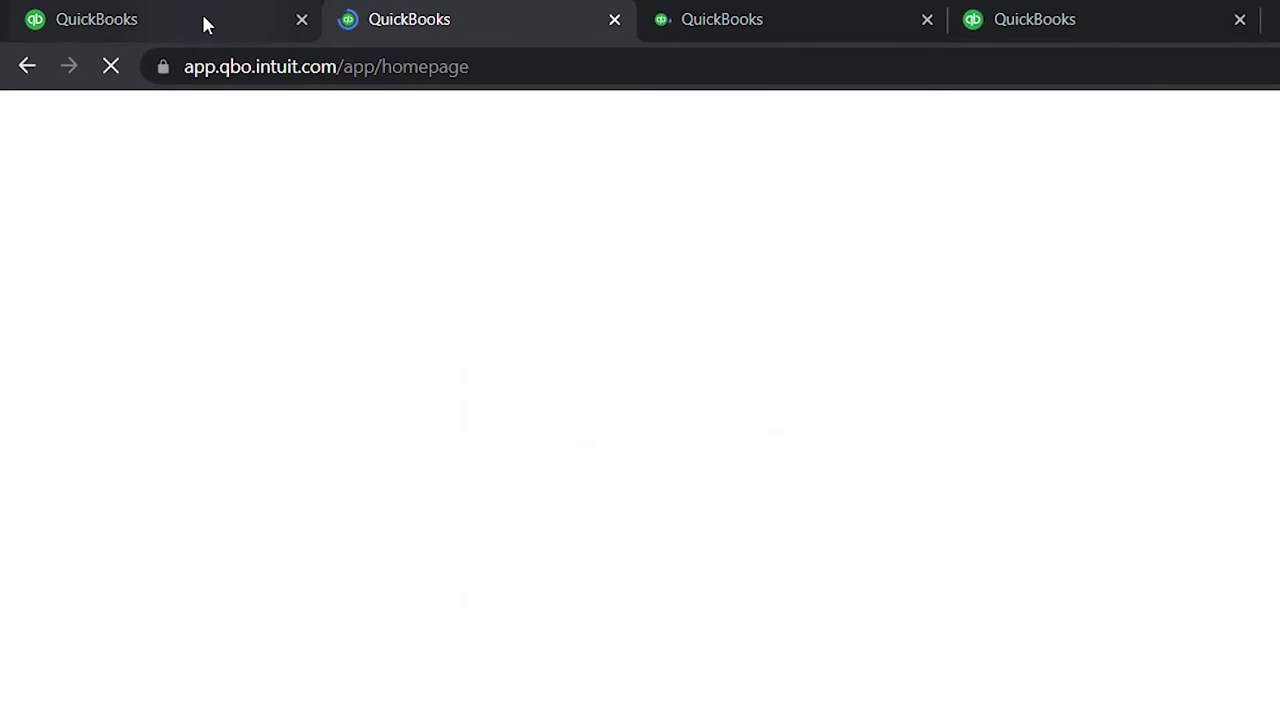
{"action": "left_click", "coordinate": [203, 20]}
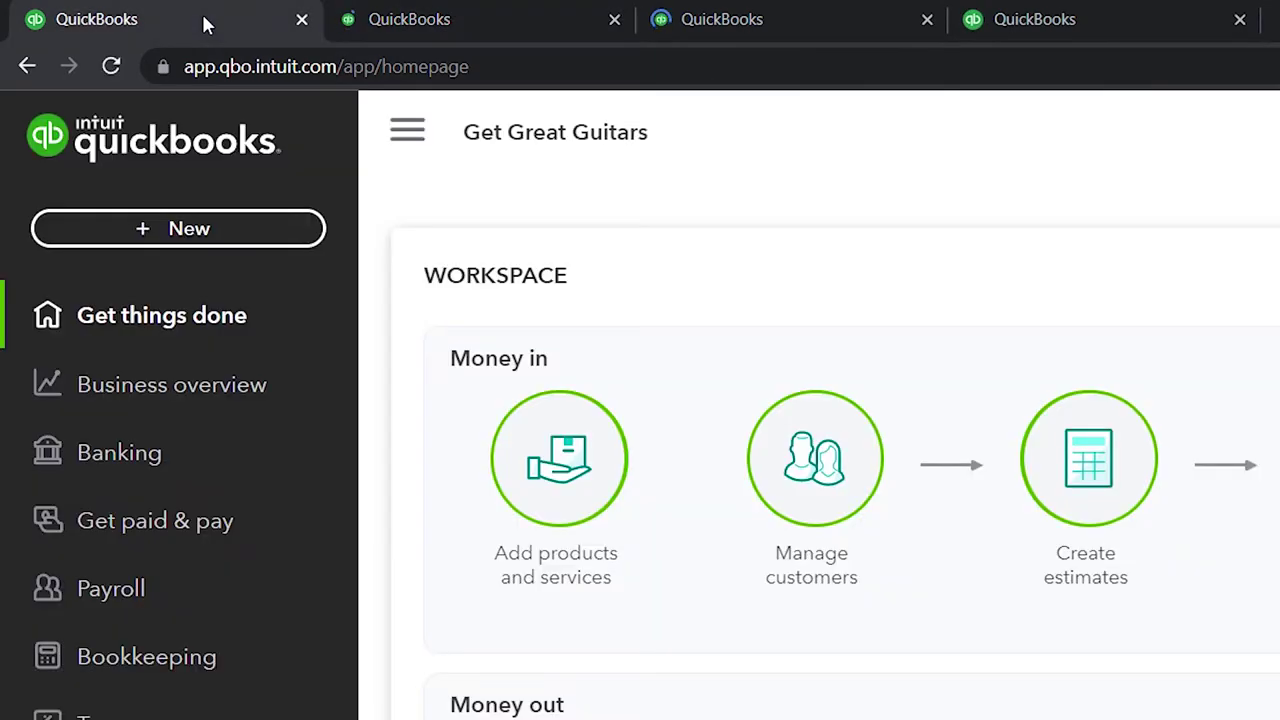
{"action": "right_click", "coordinate": [203, 22]}
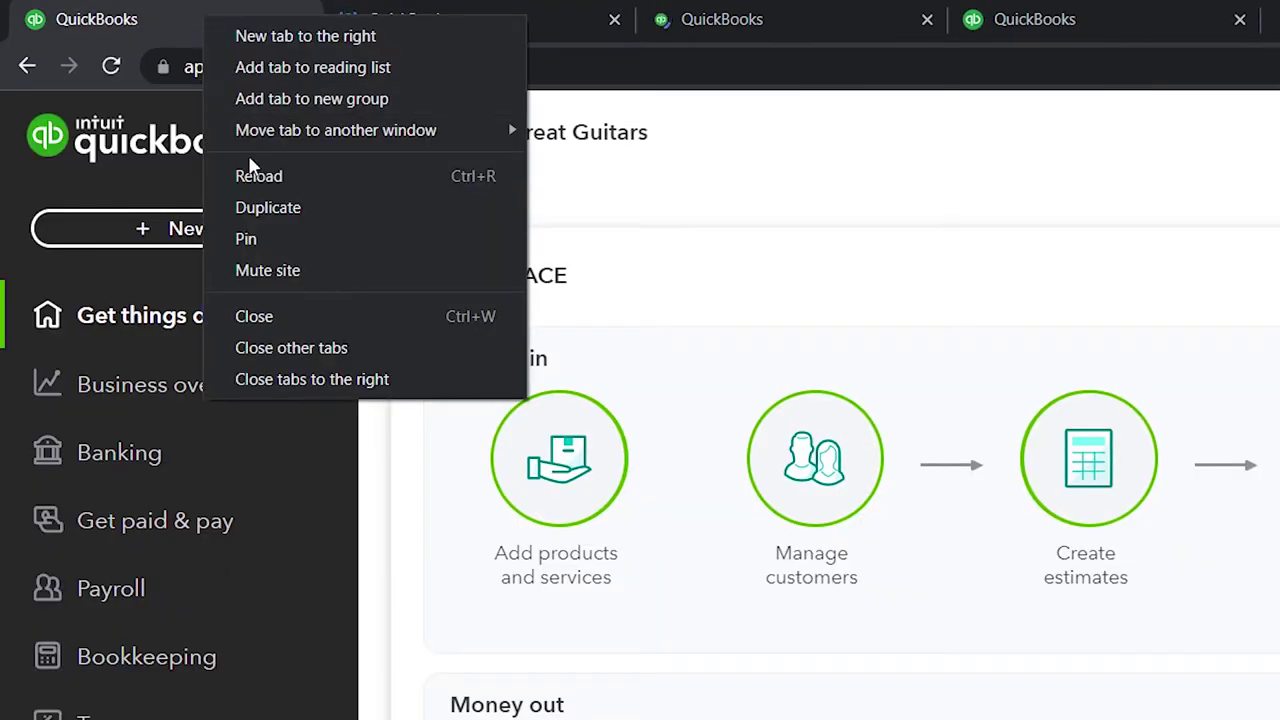
{"action": "left_click", "coordinate": [264, 207]}
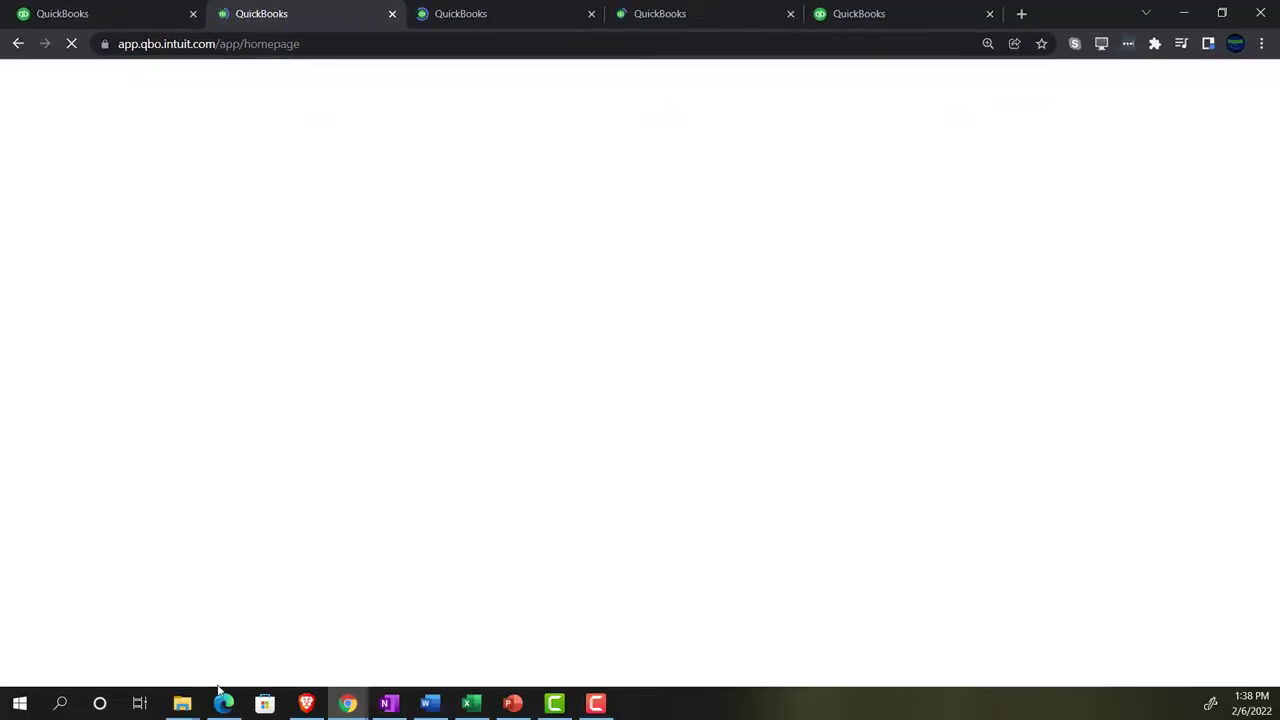
{"action": "left_click", "coordinate": [222, 704]}
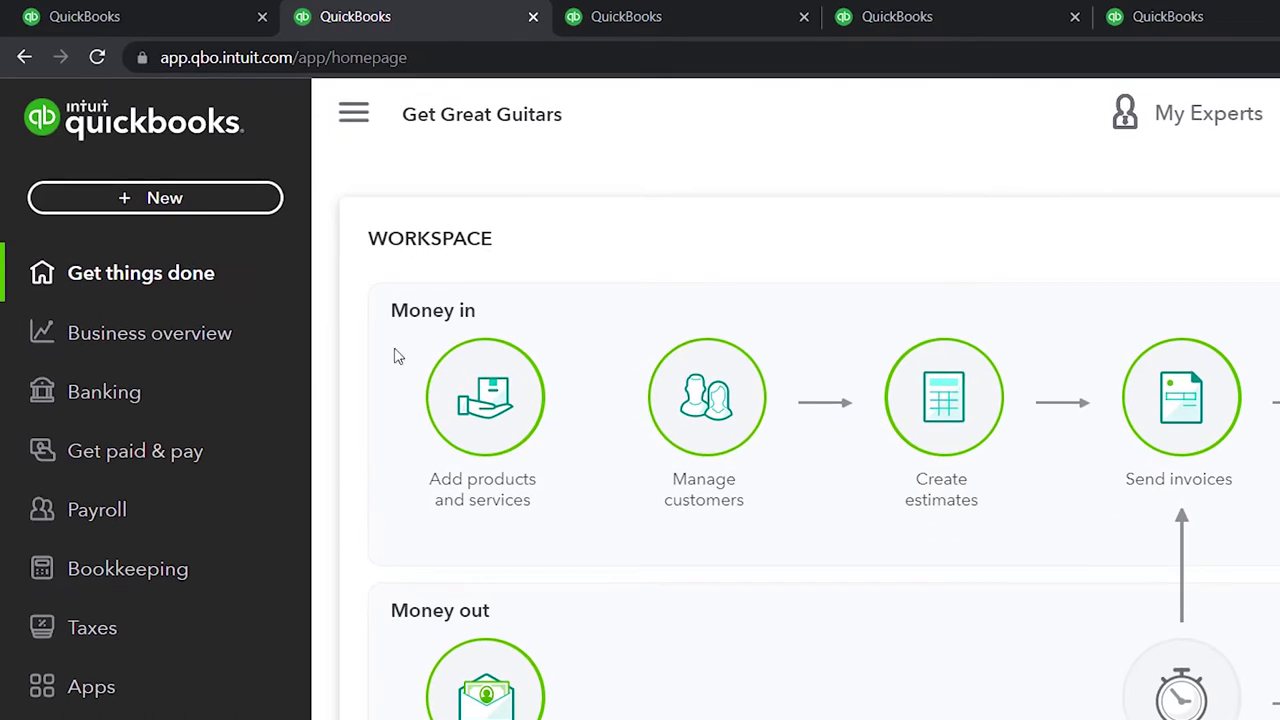
Open the Balance Sheet report from the favorite reports and collapse the side navigation.
{"action": "left_click", "coordinate": [240, 343]}
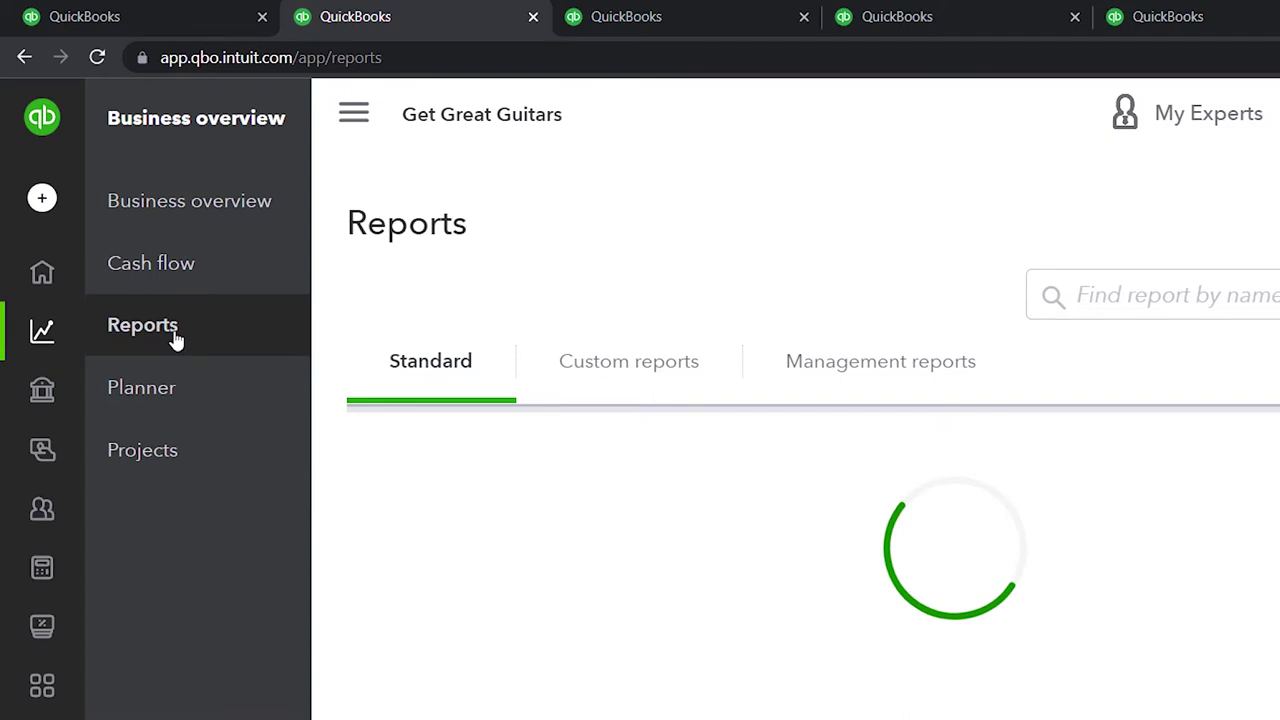
{"action": "left_click", "coordinate": [351, 126]}
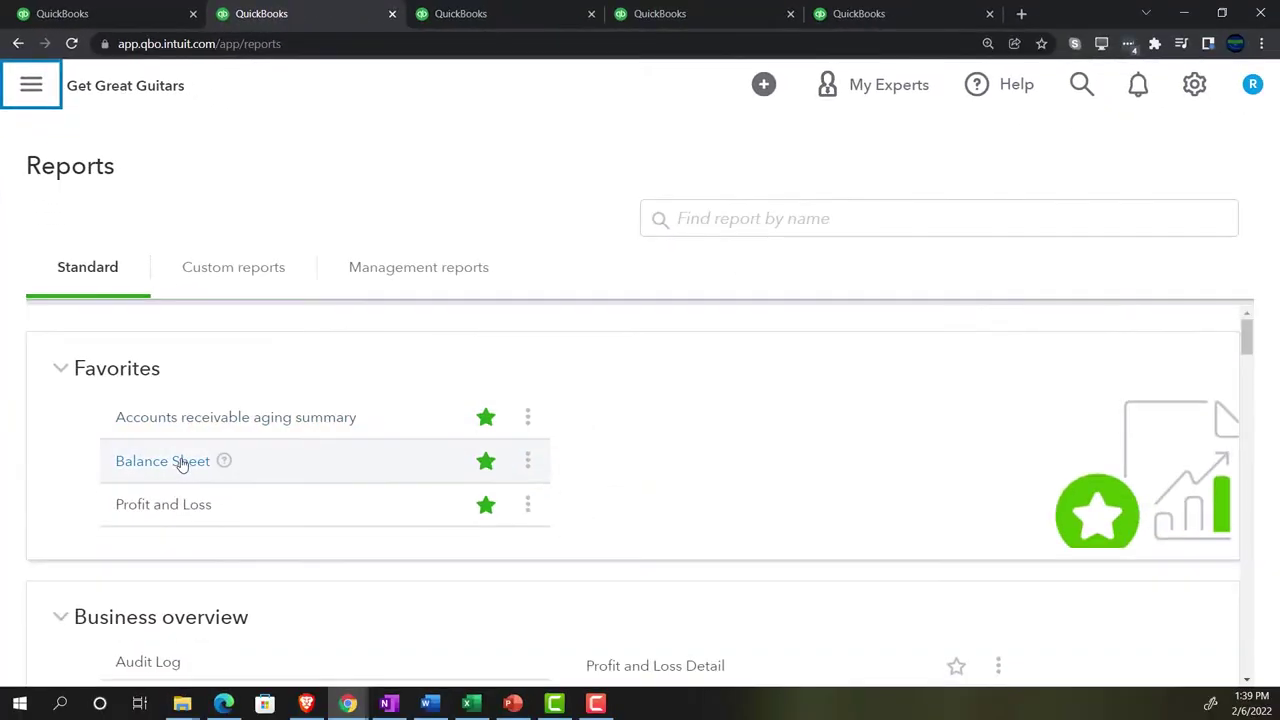
{"action": "left_click", "coordinate": [181, 464]}
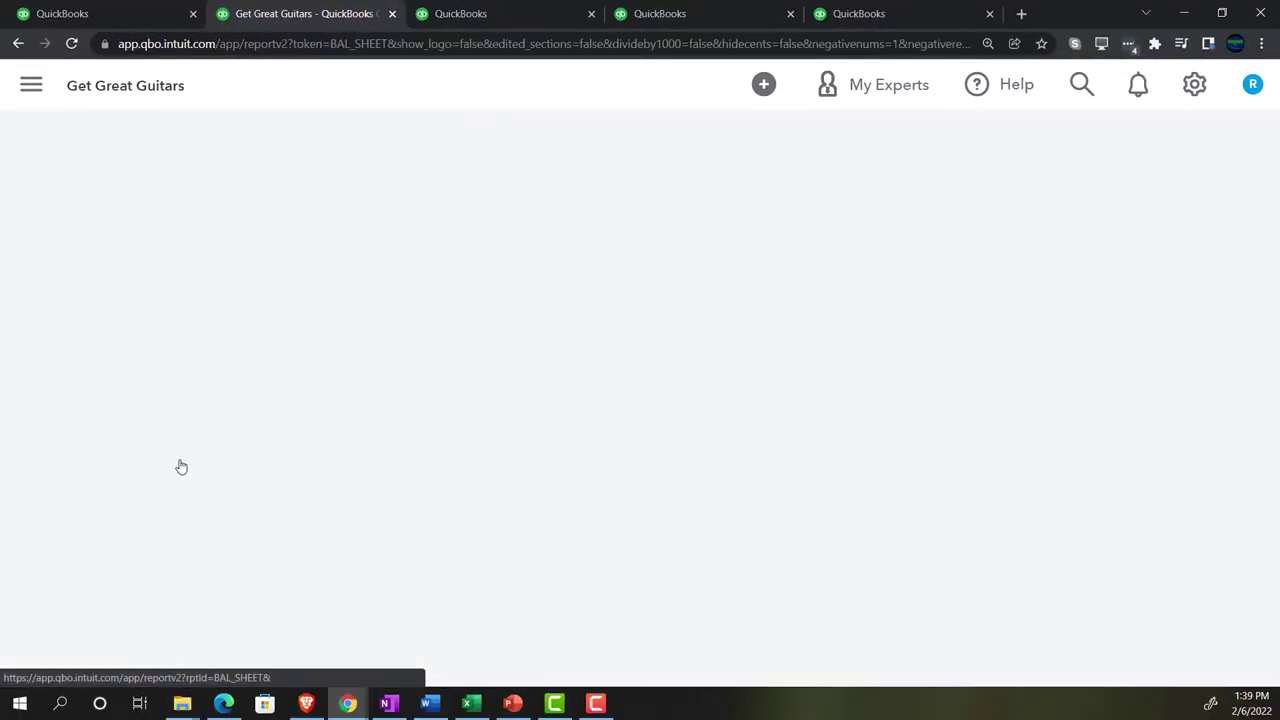
Set the Balance Sheet report period from 01/01/2022 to 03/31/2022.
{"action": "scroll", "coordinate": [181, 467], "scroll_direction": "down", "scroll_amount": 3}
{"action": "scroll", "coordinate": [181, 467], "scroll_direction": "up", "scroll_amount": 3}
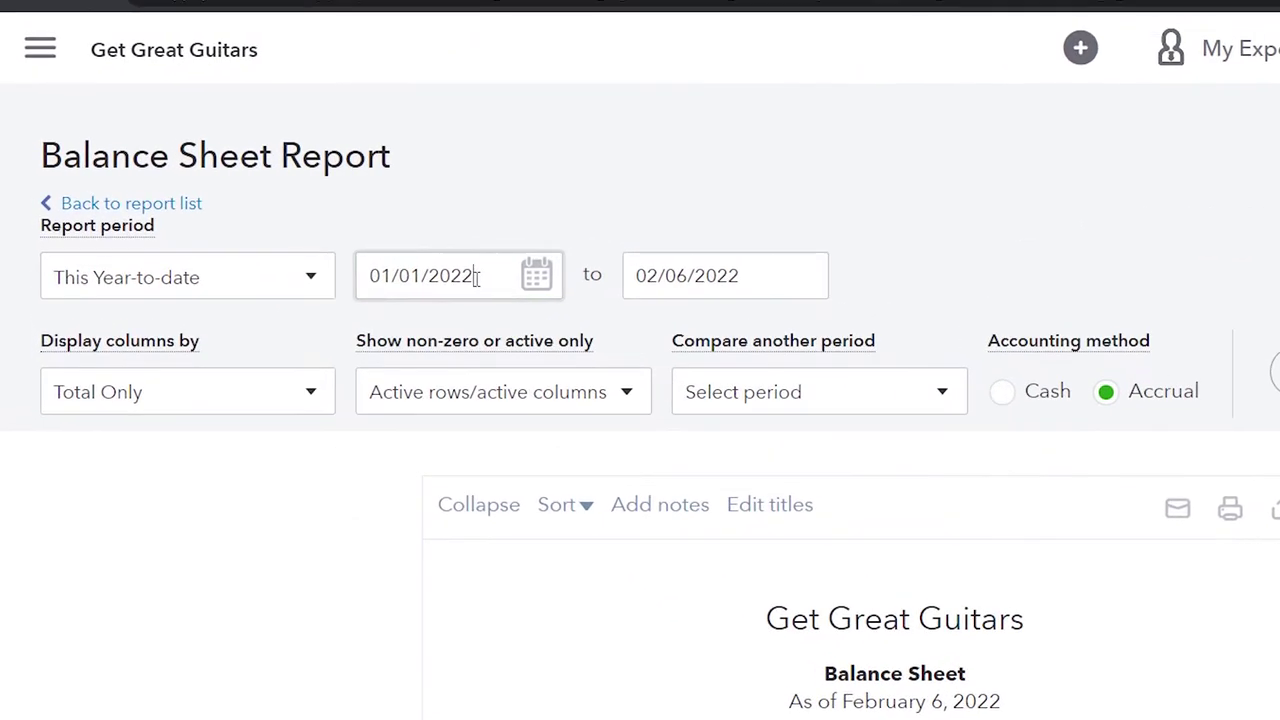
{"action": "left_click", "coordinate": [476, 278]}
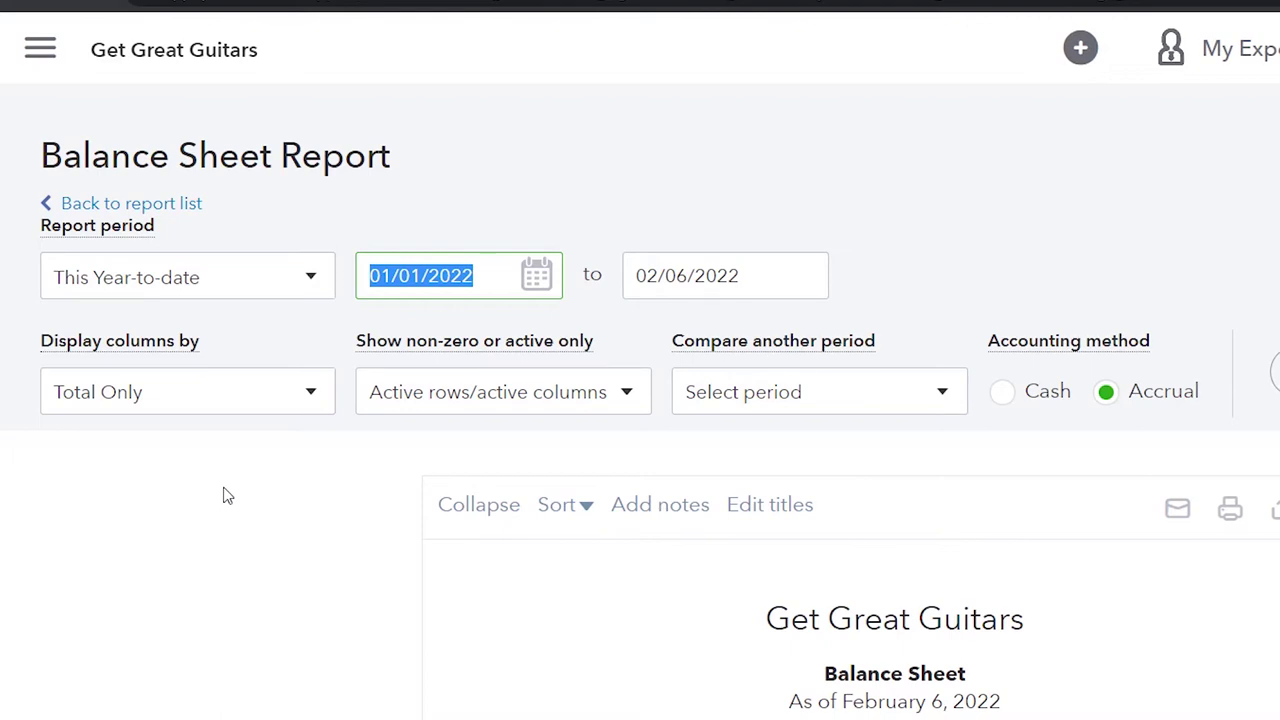
{"action": "type", "text": "01012022"}
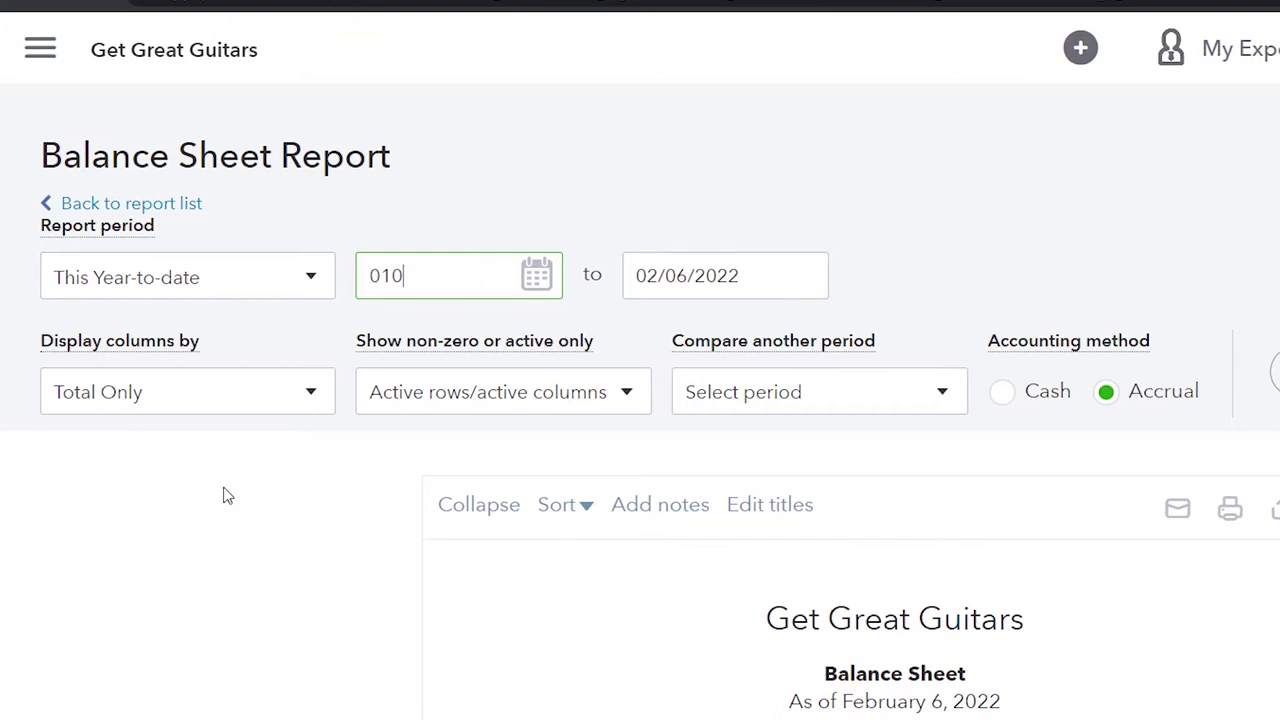
{"action": "key", "text": "Tab"}
{"action": "type", "text": "03312022"}
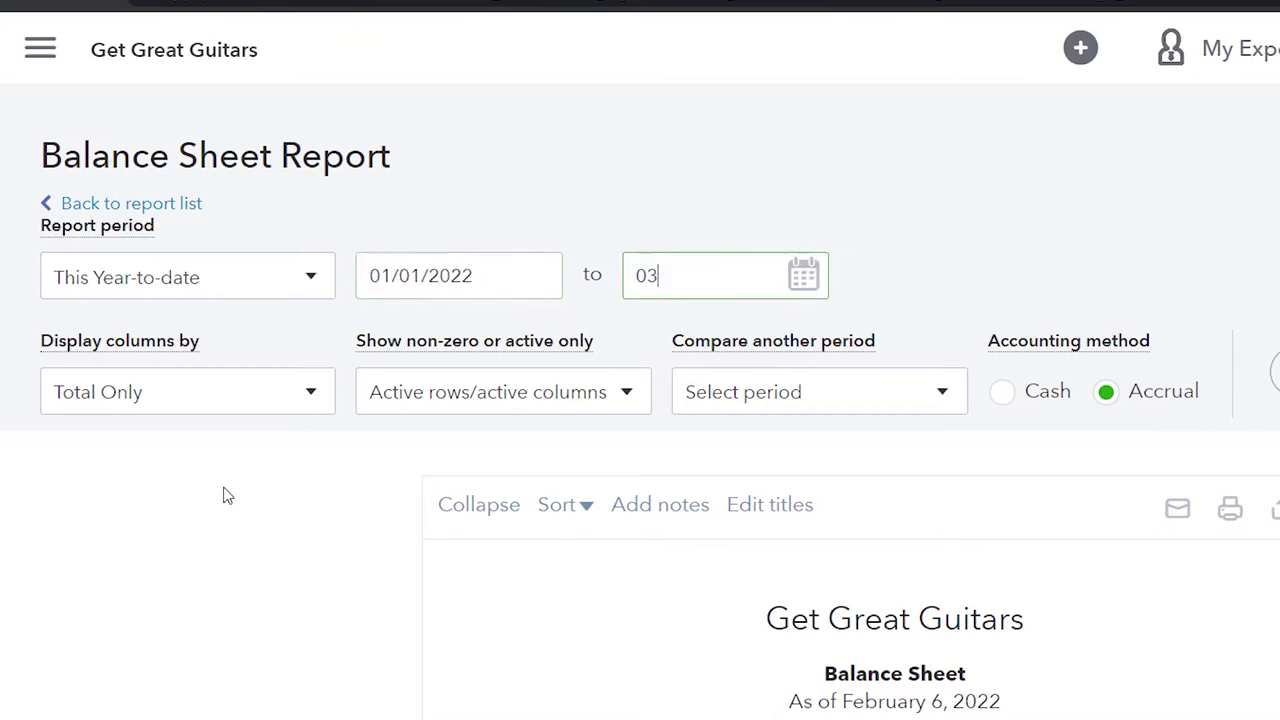
{"action": "key", "text": "Tab"}
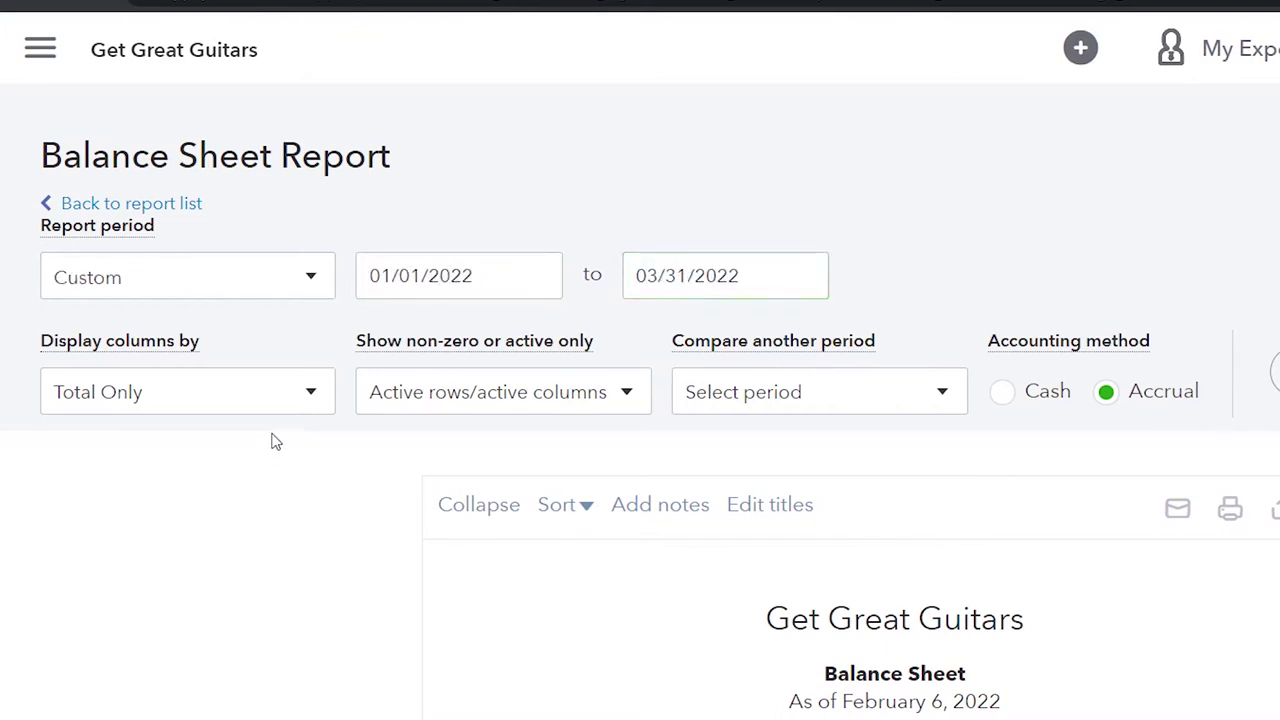
Display the Balance Sheet columns by Months and run the report.
{"action": "left_click", "coordinate": [286, 400]}
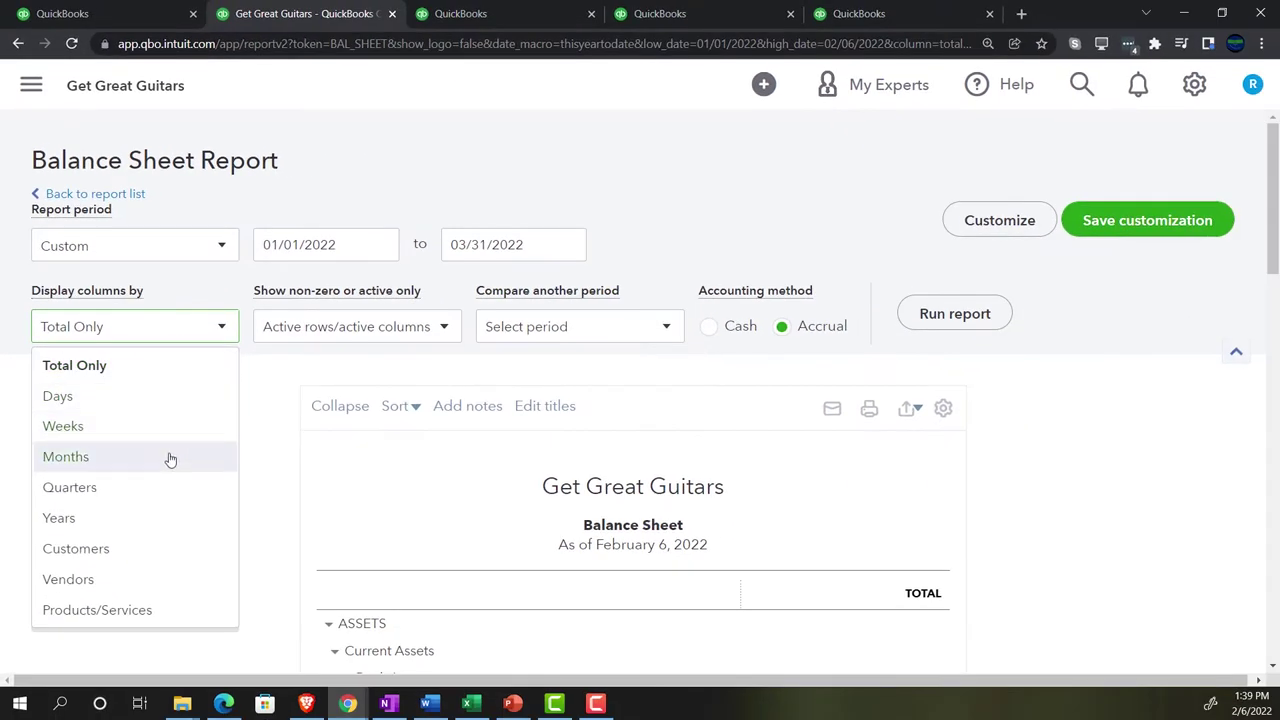
{"action": "left_click", "coordinate": [170, 458]}
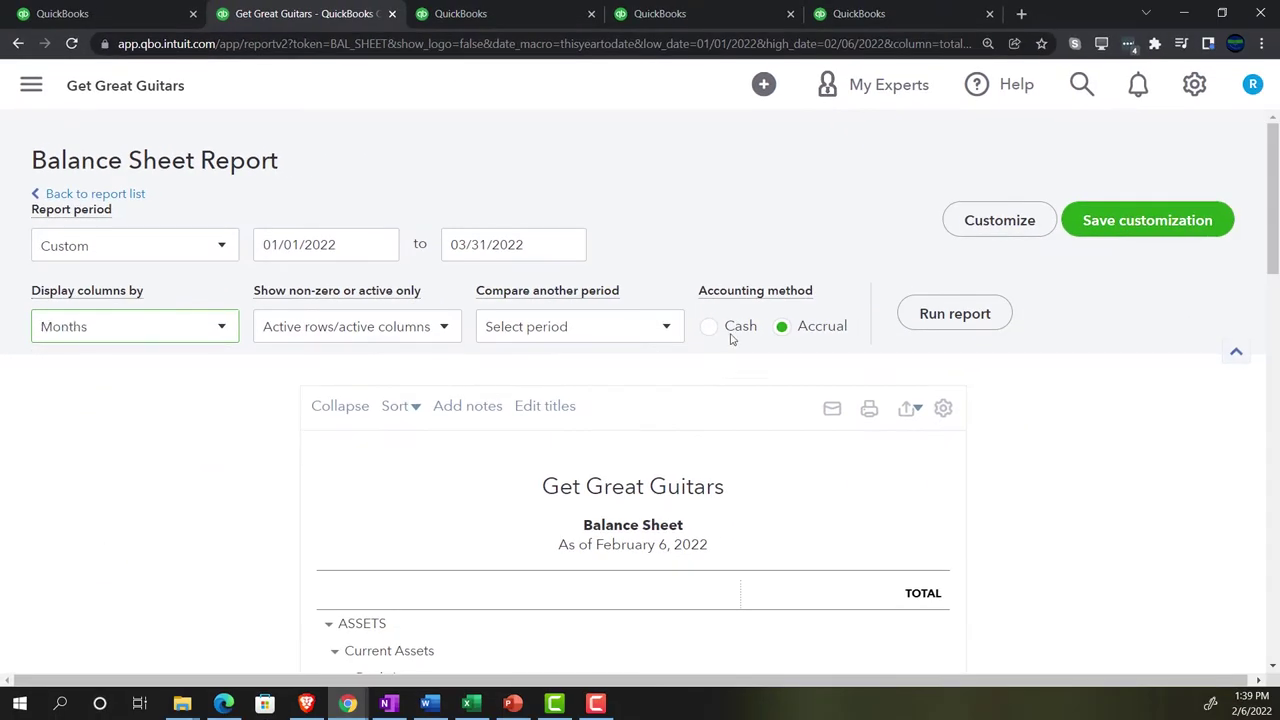
{"action": "left_click", "coordinate": [963, 316]}
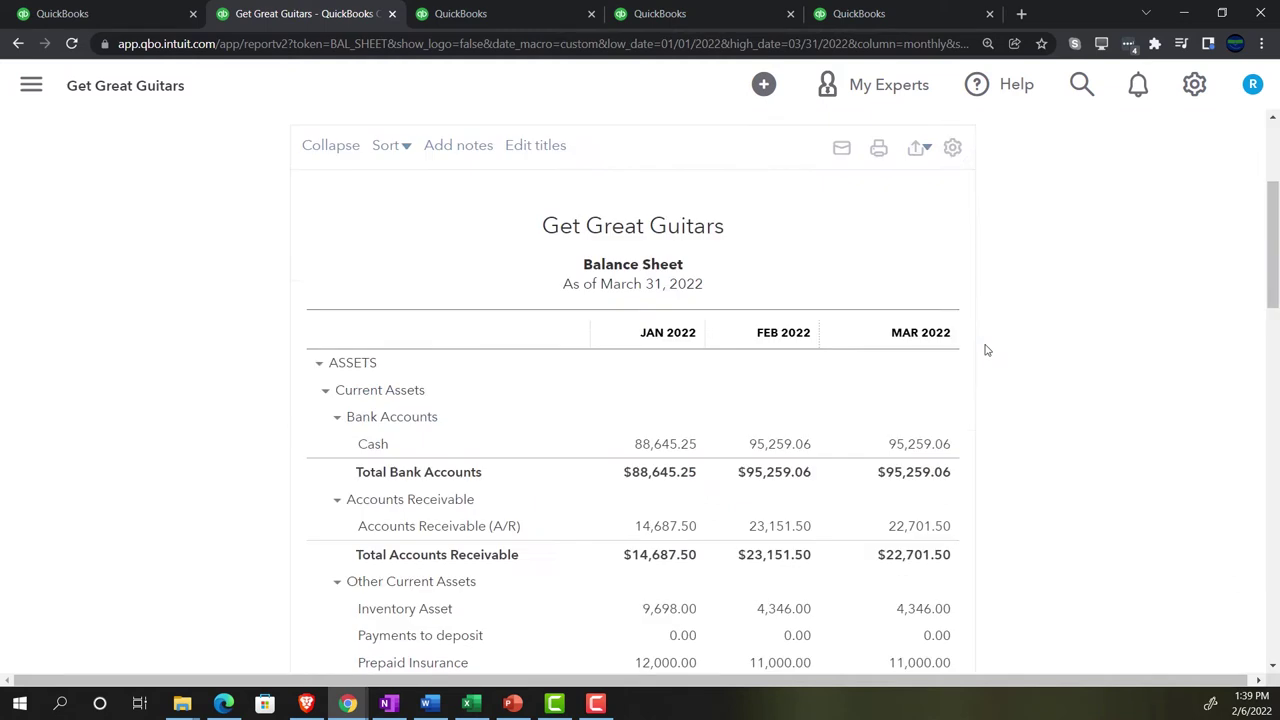
{"action": "key", "text": "ctrl+plus"}
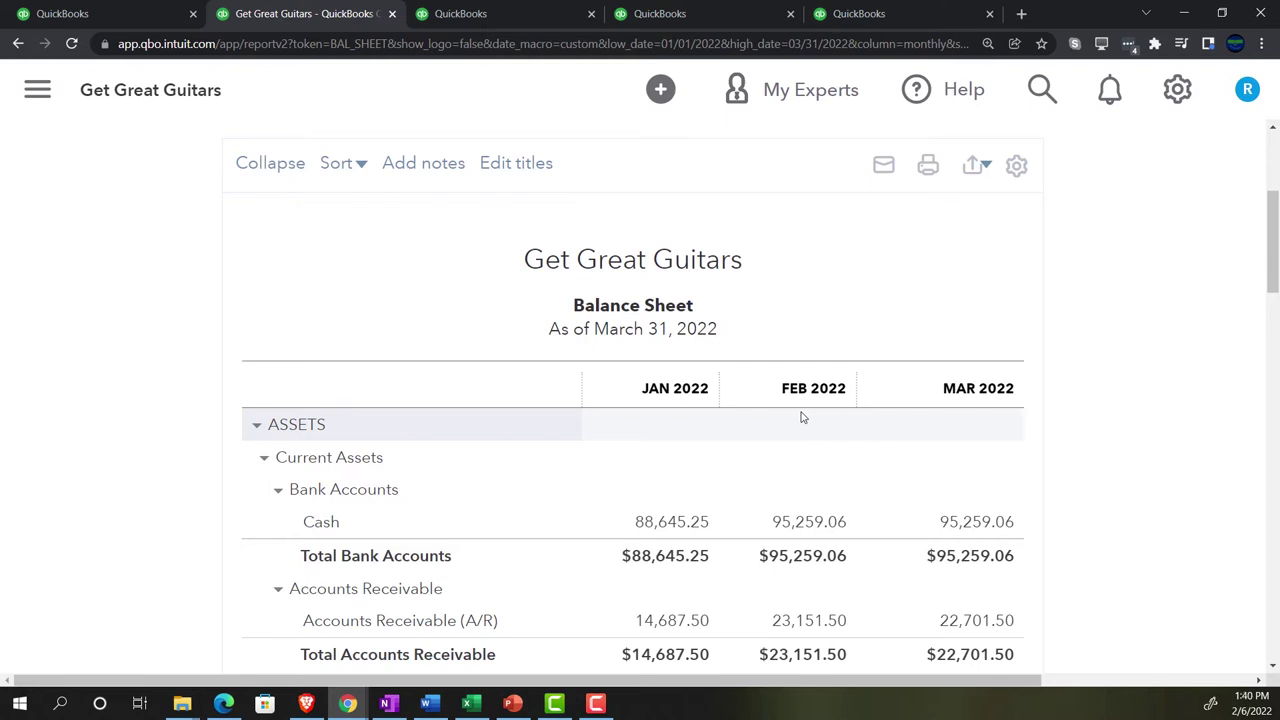
{"action": "scroll", "coordinate": [801, 417], "scroll_direction": "down", "scroll_amount": 1}
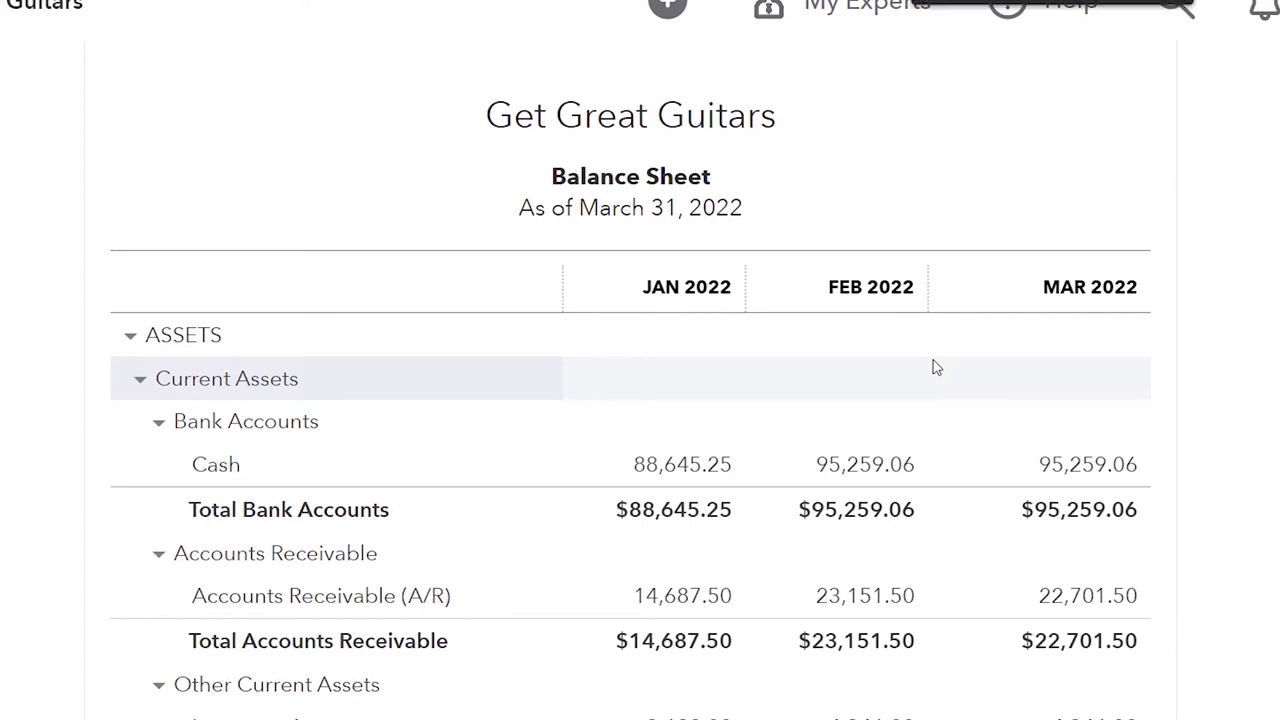
{"action": "key", "text": "ctrl+plus"}
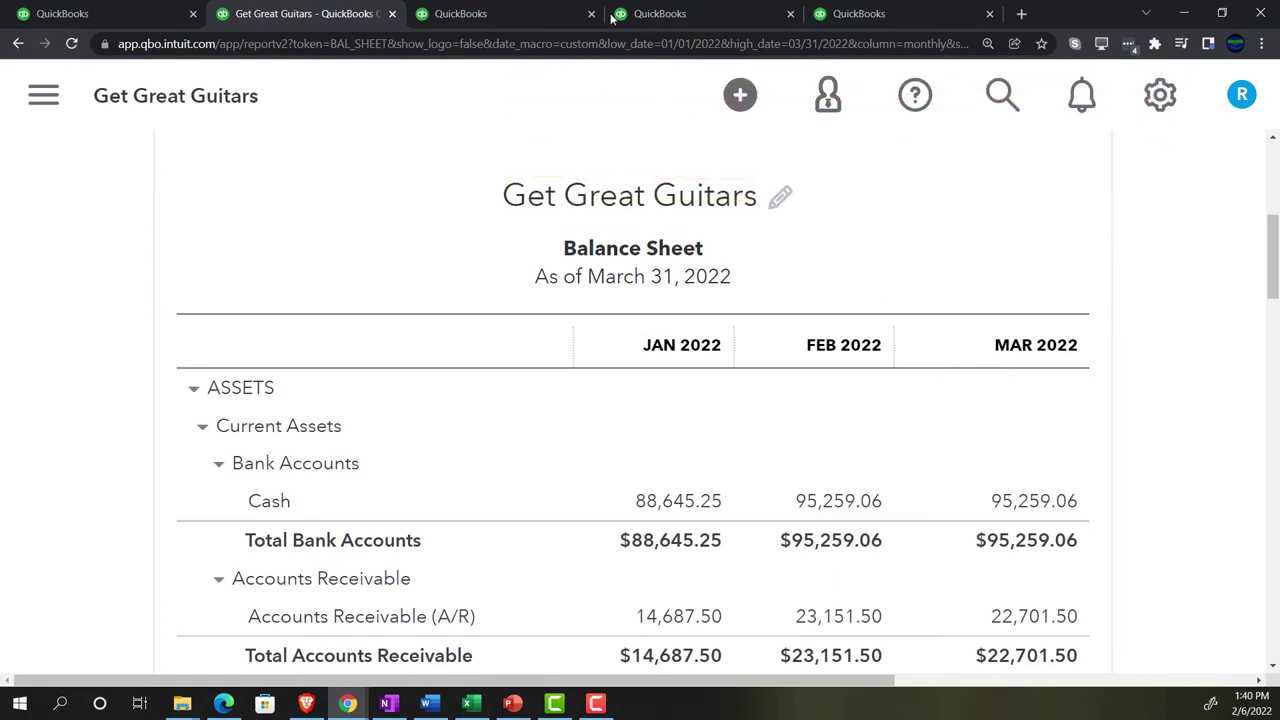
Open the Profit and Loss report in the third QuickBooks tab and collapse the side navigation.
{"action": "left_click", "coordinate": [497, 15]}
{"action": "key", "text": "ctrl+minus"}
{"action": "key", "text": "ctrl+minus"}
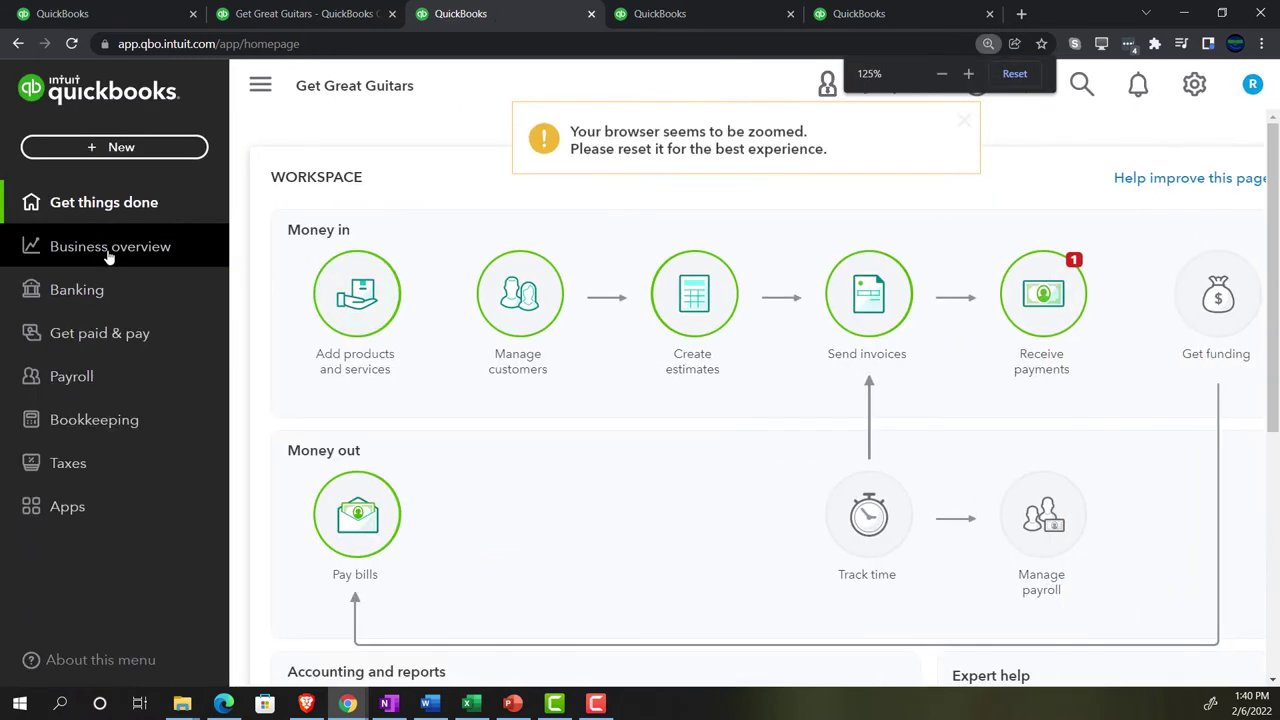
{"action": "left_click", "coordinate": [108, 255]}
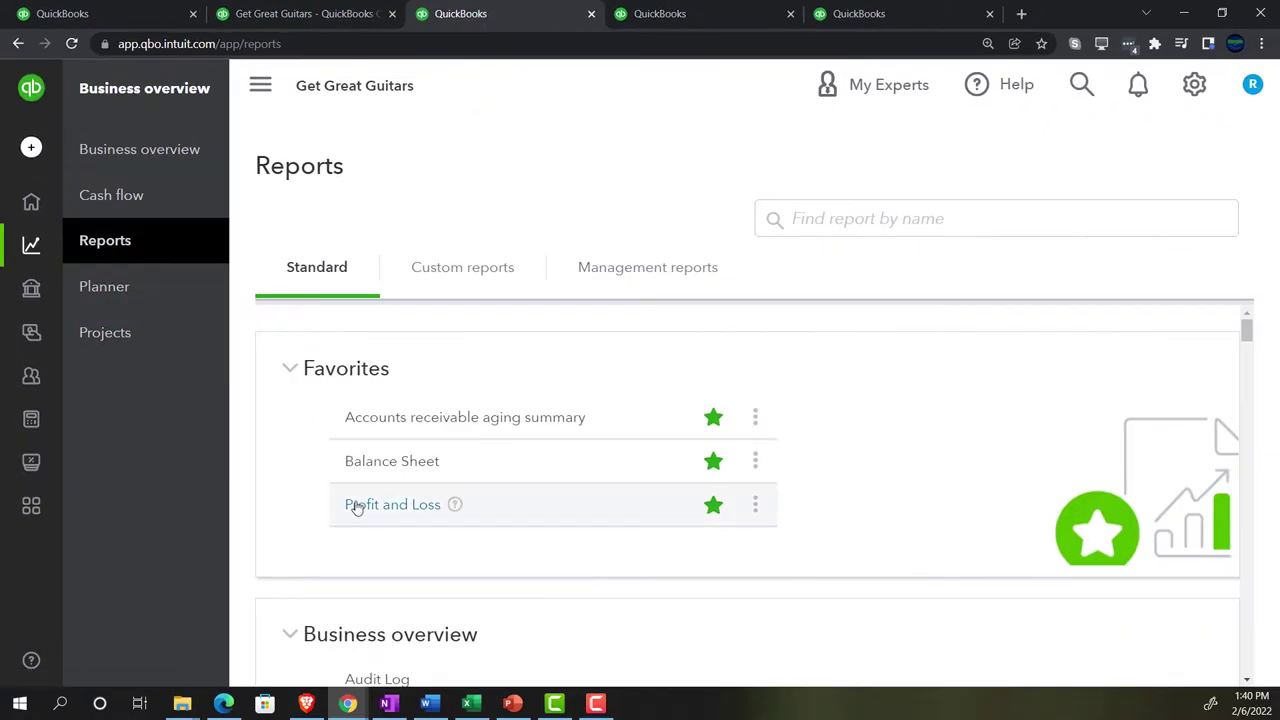
{"action": "left_click", "coordinate": [357, 507]}
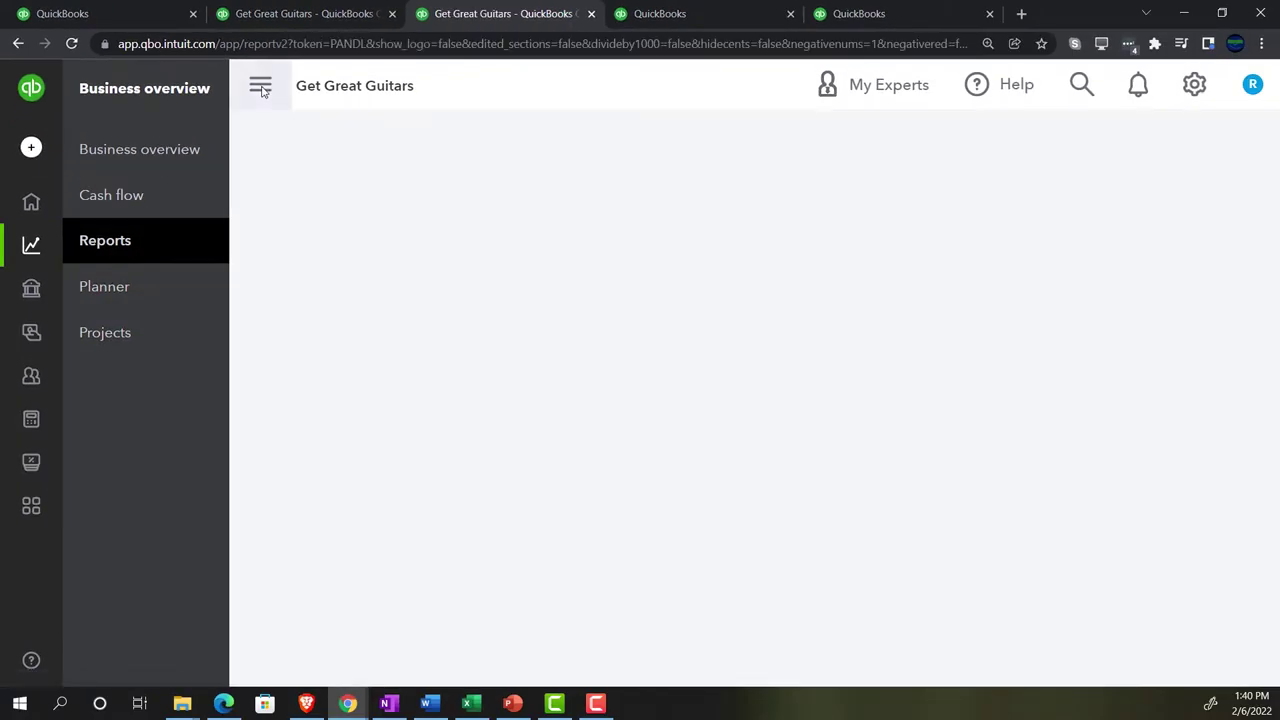
{"action": "left_click", "coordinate": [260, 88]}
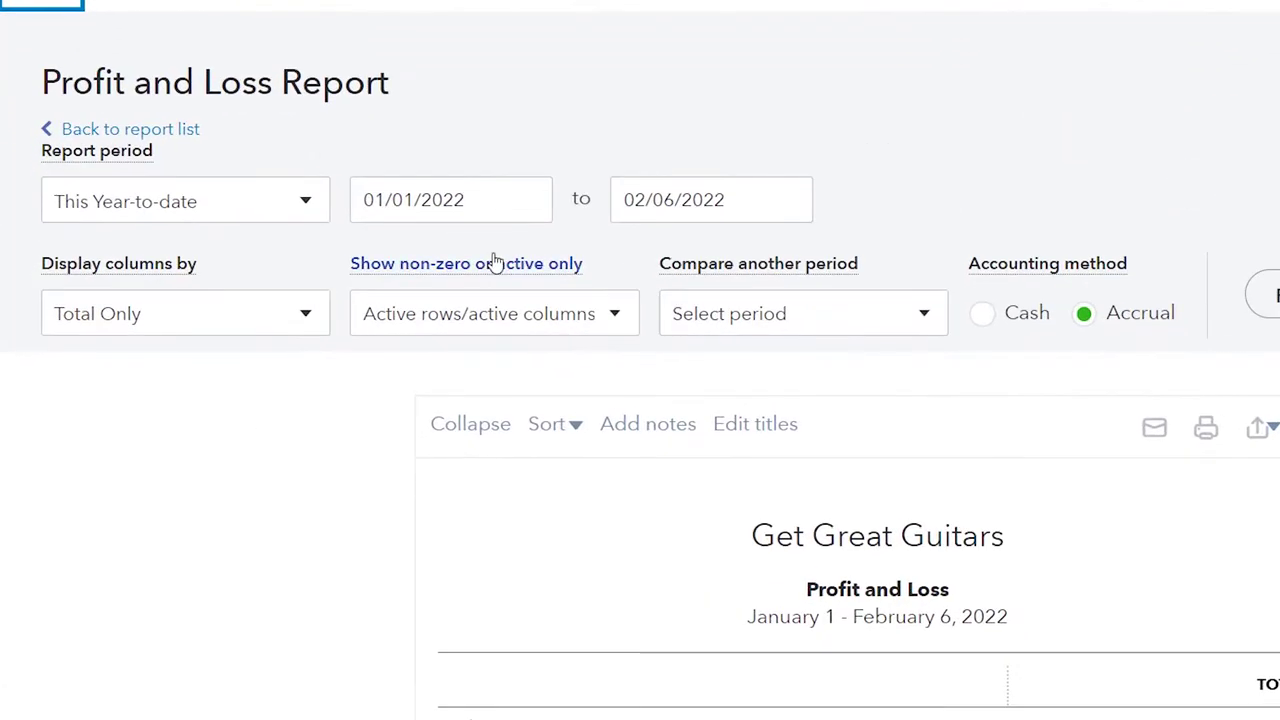
Set the Profit and Loss report period from 01/01/2022 to 03/31/2022.
{"action": "left_click", "coordinate": [376, 113]}
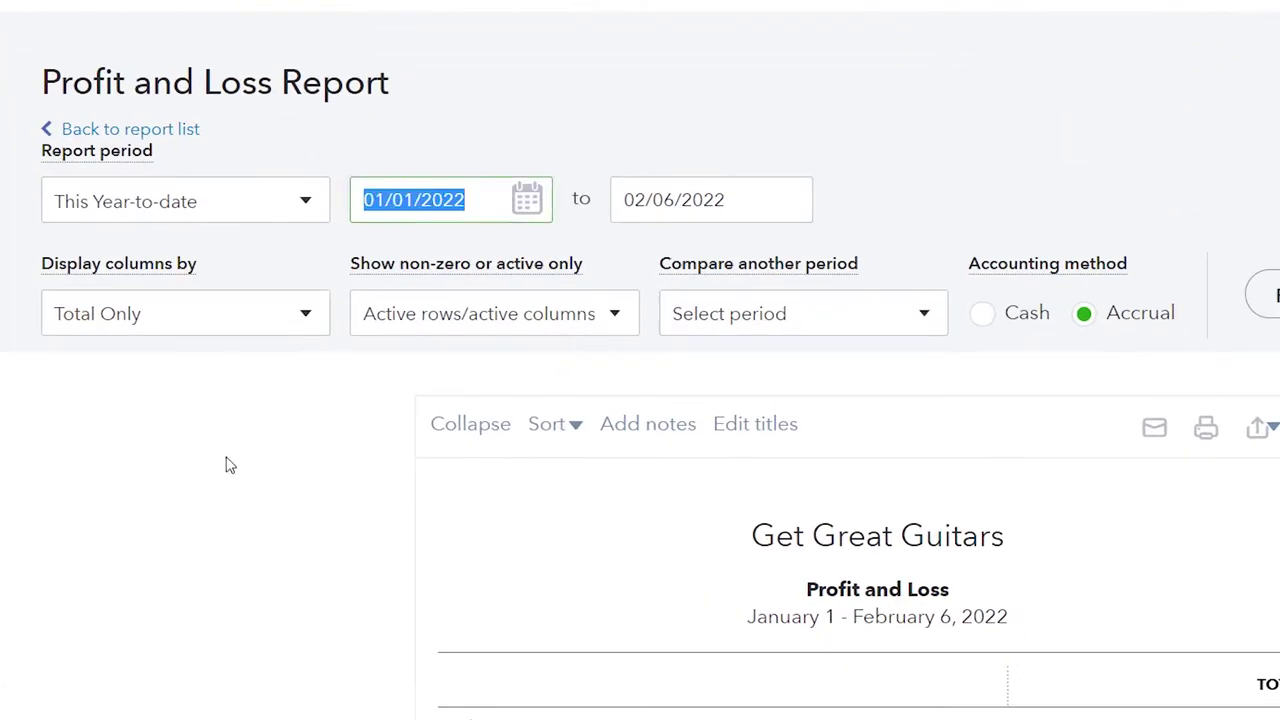
{"action": "type", "text": "01012022"}
{"action": "key", "text": "Tab"}
{"action": "type", "text": "03/31/202"}
{"action": "key", "text": "Tab"}
Display the Profit and Loss columns by Months and run the report.
{"action": "left_click", "coordinate": [261, 326]}
{"action": "left_click", "coordinate": [167, 492]}
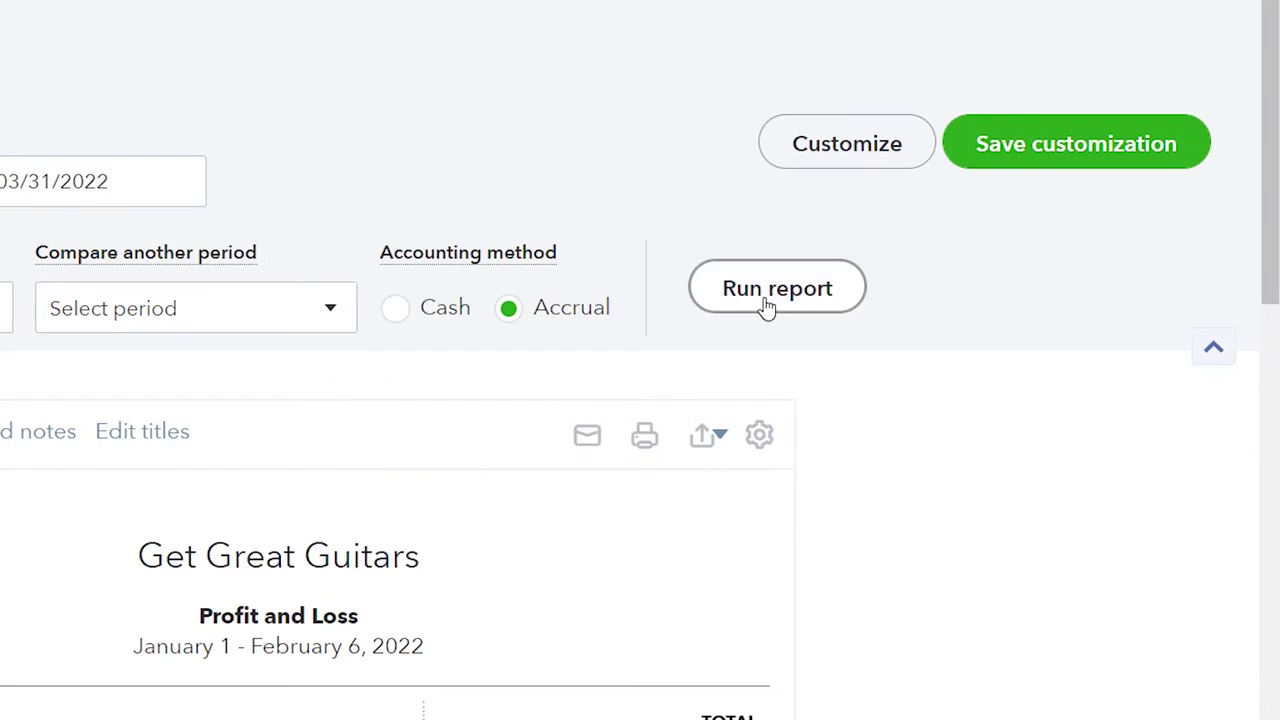
{"action": "left_click", "coordinate": [952, 316]}
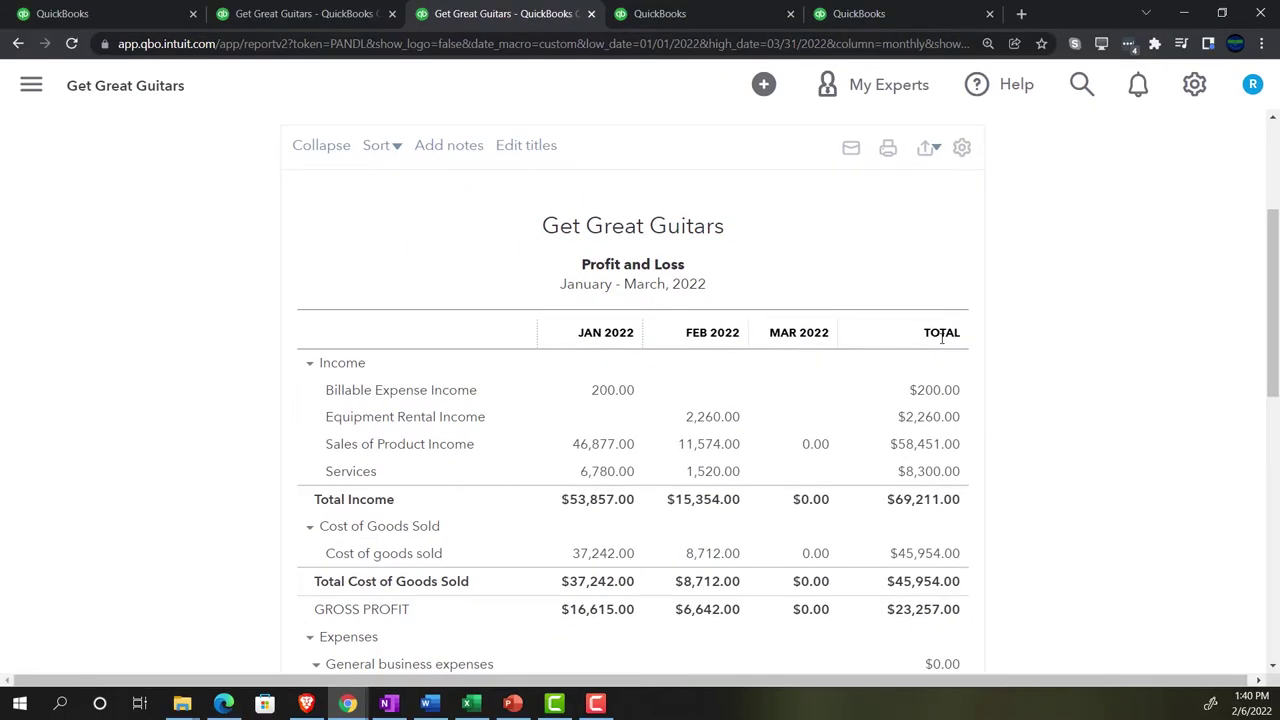
{"action": "key", "text": "ctrl+plus"}
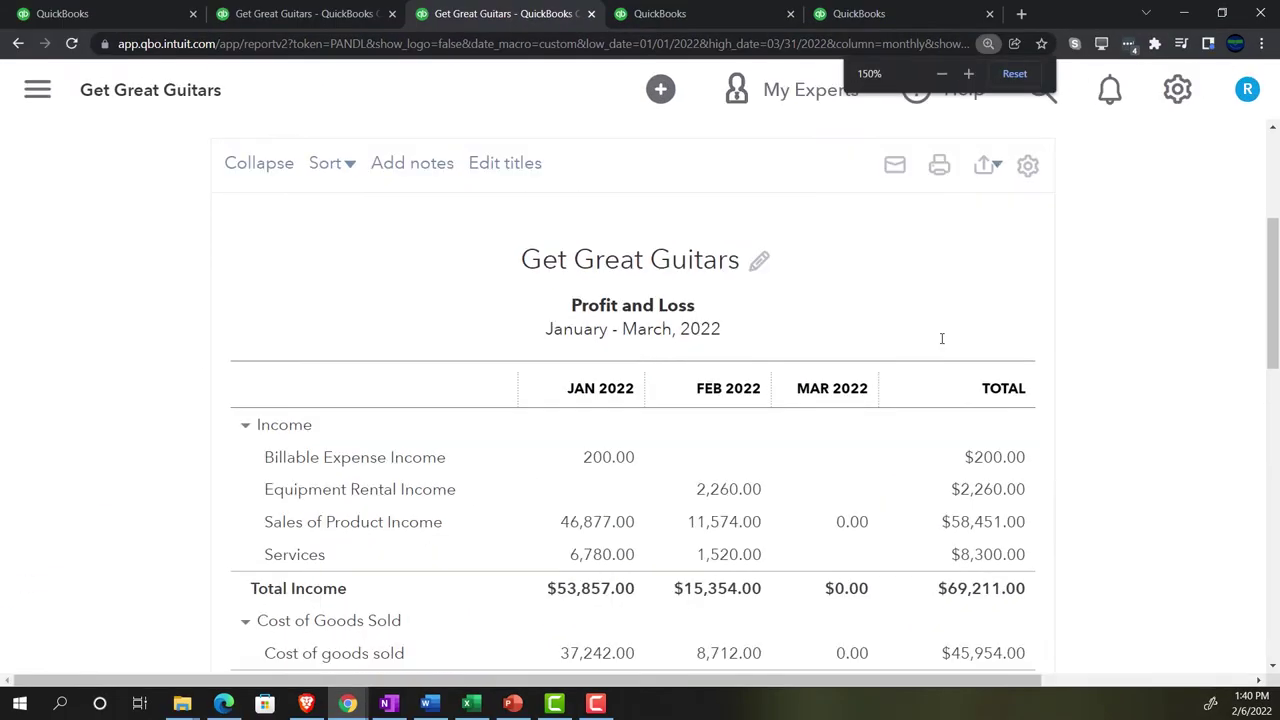
Open the Reports list in the fourth QuickBooks tab and collapse the side navigation.
{"action": "key", "text": "ctrl+plus"}
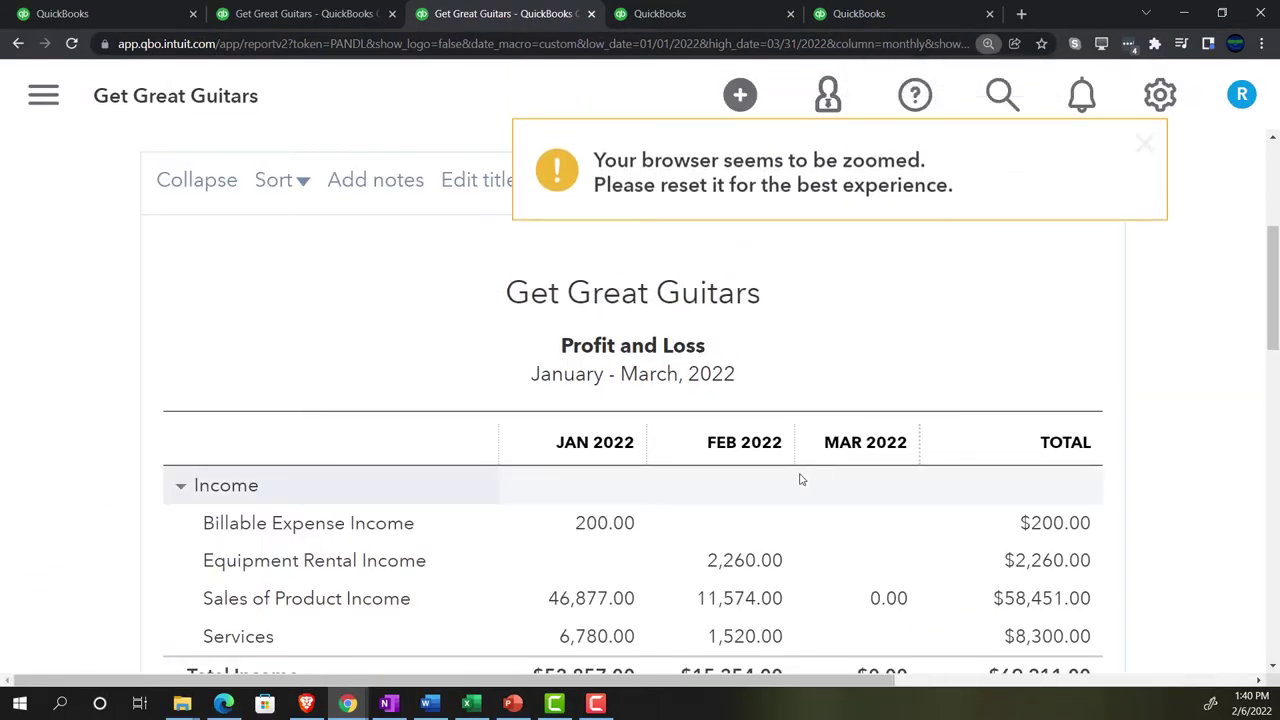
{"action": "scroll", "coordinate": [763, 480], "scroll_direction": "down", "scroll_amount": 1}
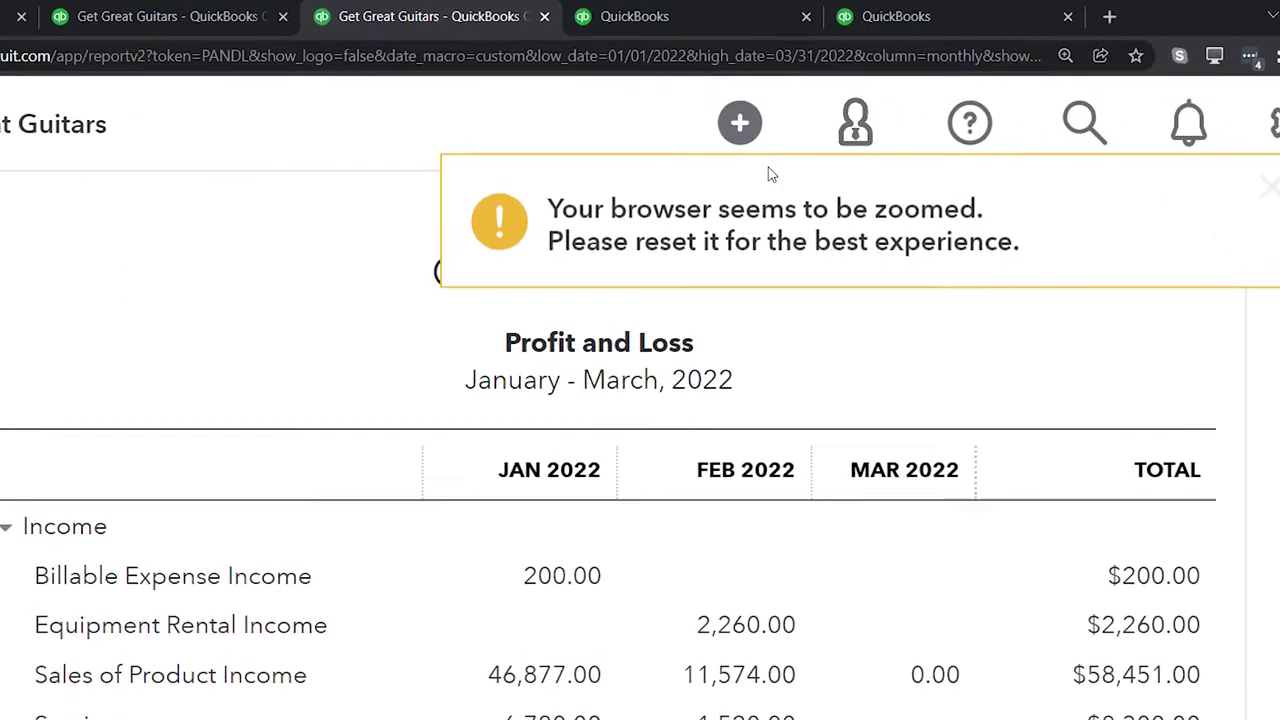
{"action": "left_click", "coordinate": [713, 20]}
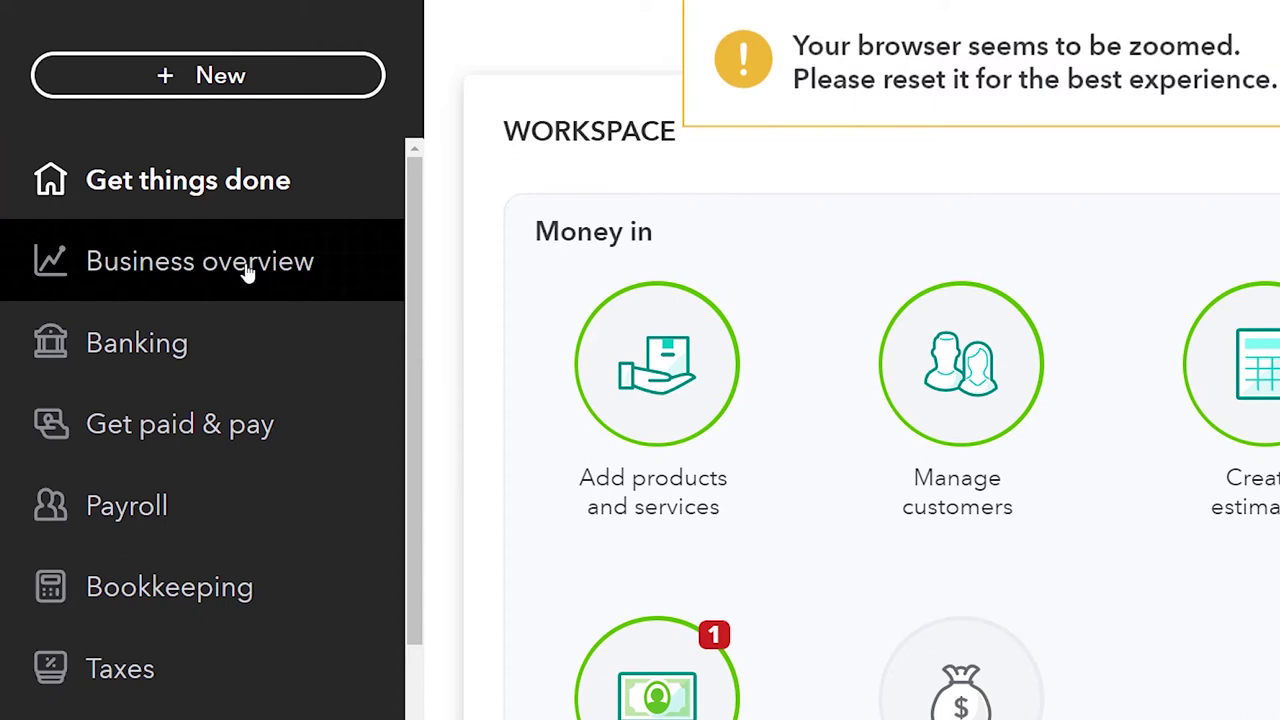
{"action": "left_click", "coordinate": [249, 272]}
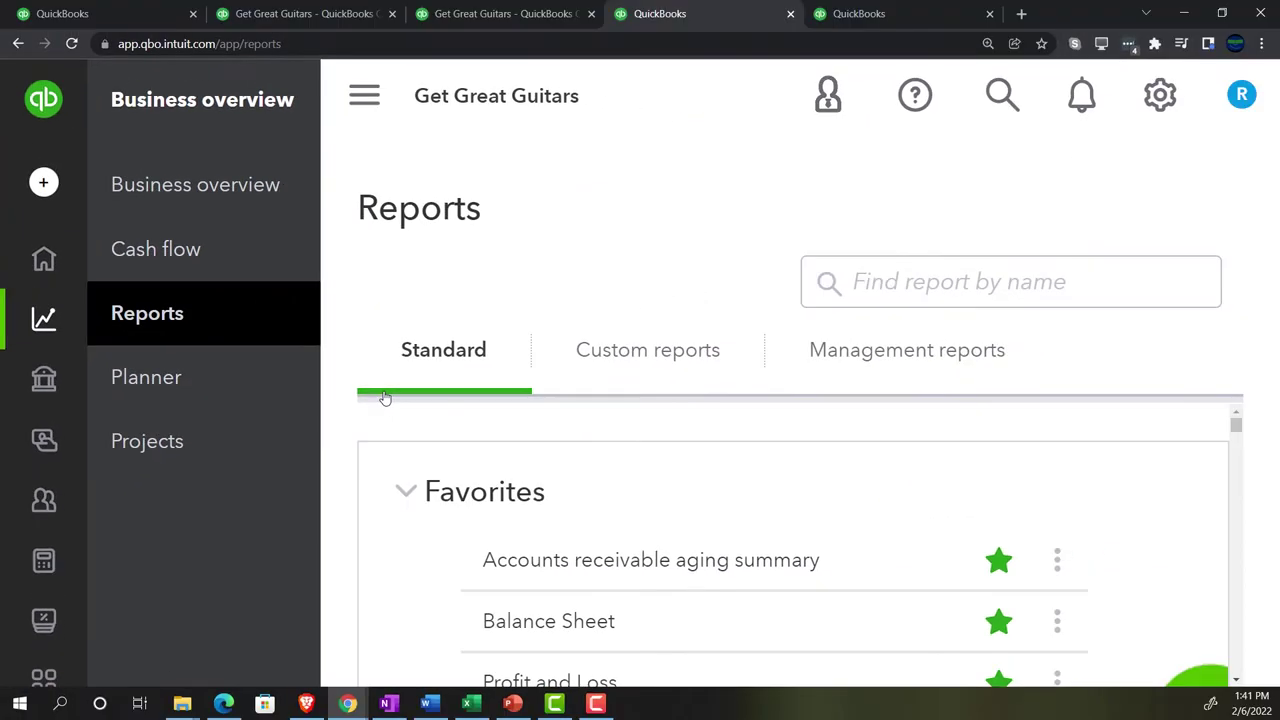
{"action": "key", "text": "ctrl+minus"}
{"action": "key", "text": "ctrl+minus"}
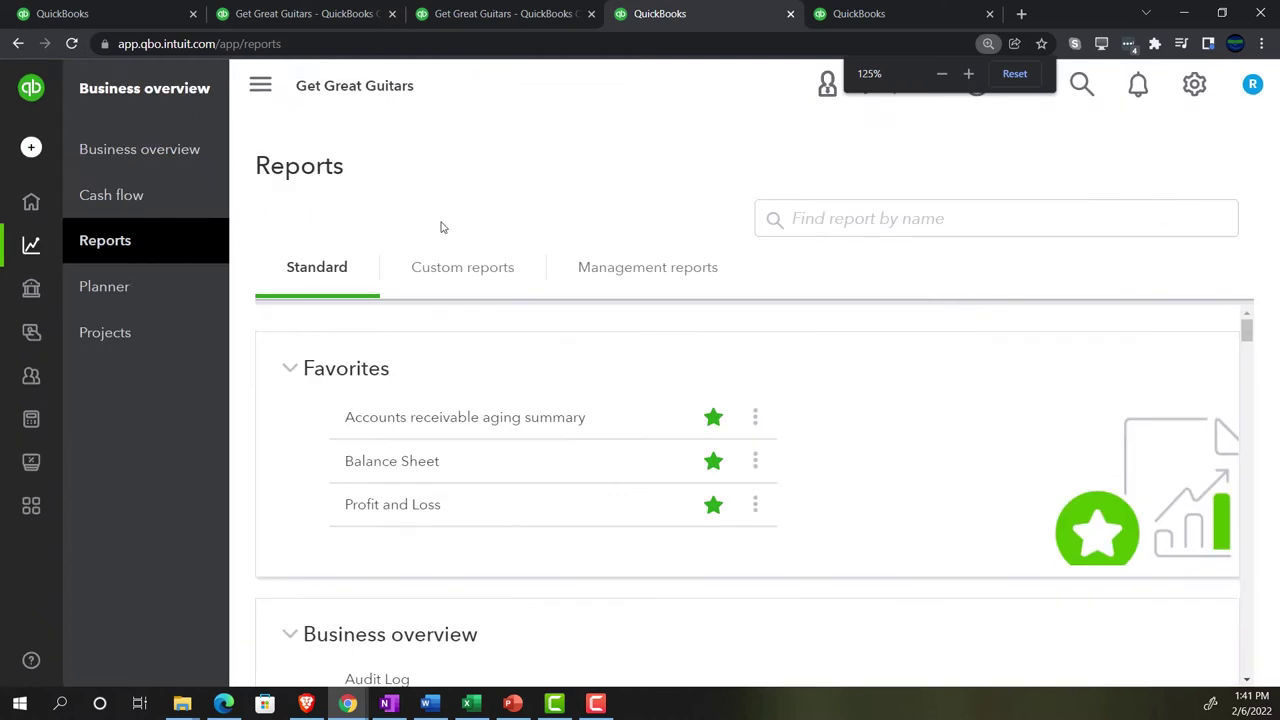
{"action": "left_click", "coordinate": [260, 85]}
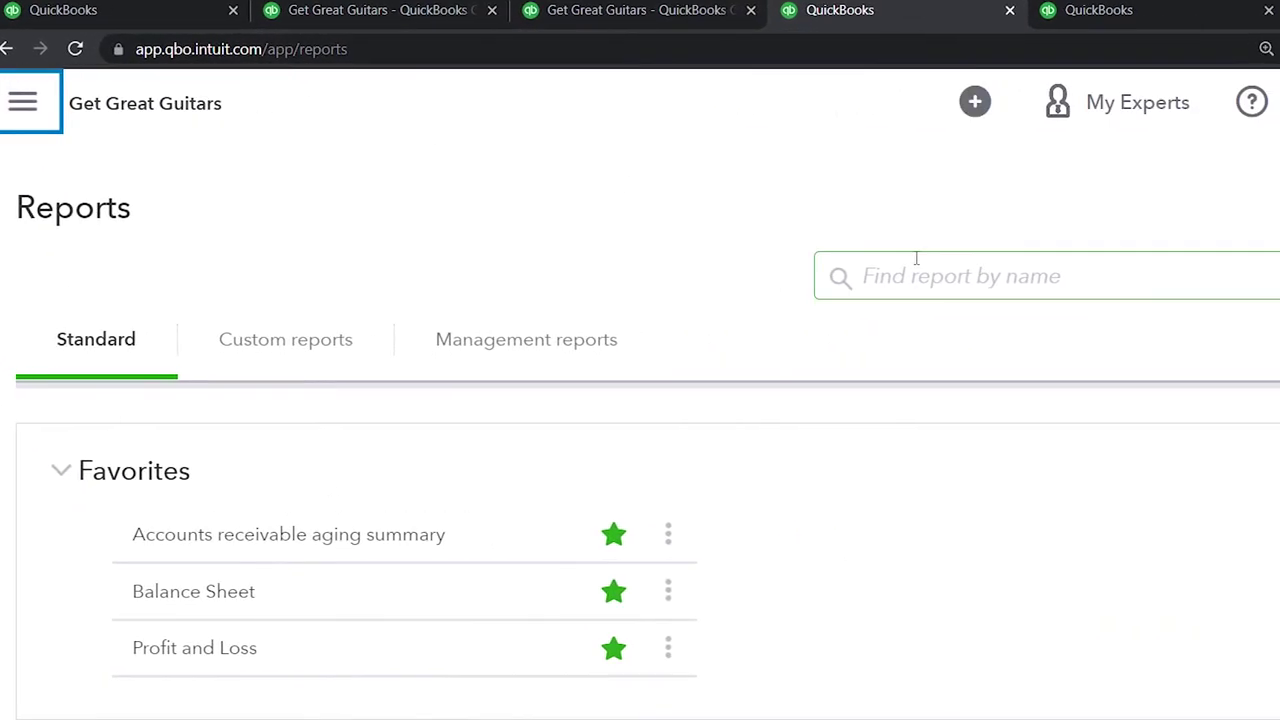
Search the report list for "Trial" and open the standard Trial Balance report.
{"action": "left_click", "coordinate": [940, 271]}
{"action": "type", "text": "Trial"}
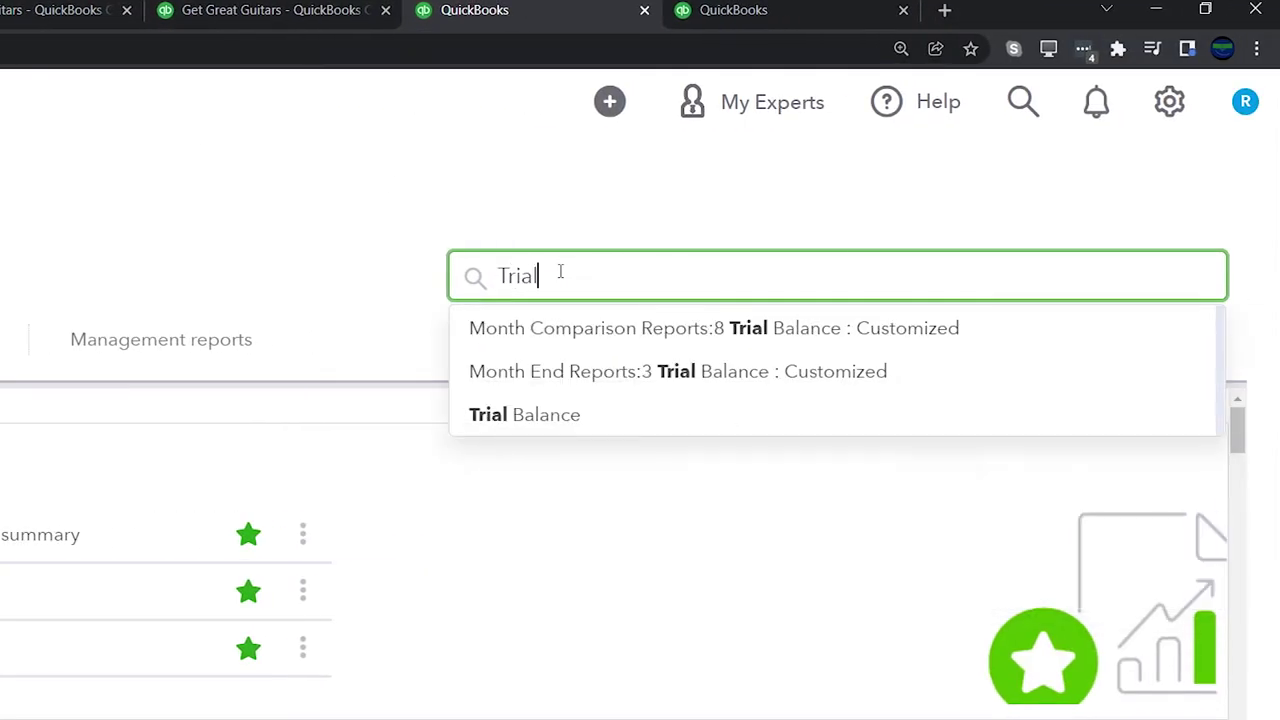
{"action": "key", "text": "Down"}
{"action": "key", "text": "Down"}
{"action": "key", "text": "Down"}
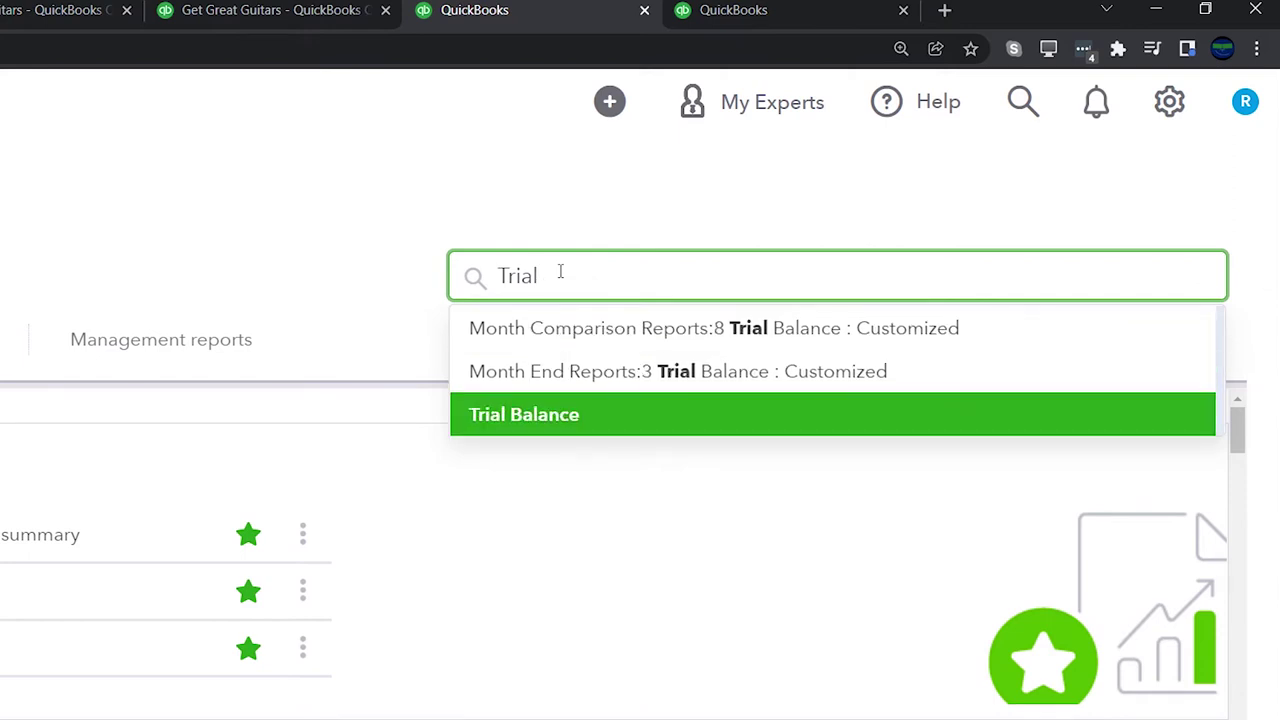
{"action": "key", "text": "Return"}
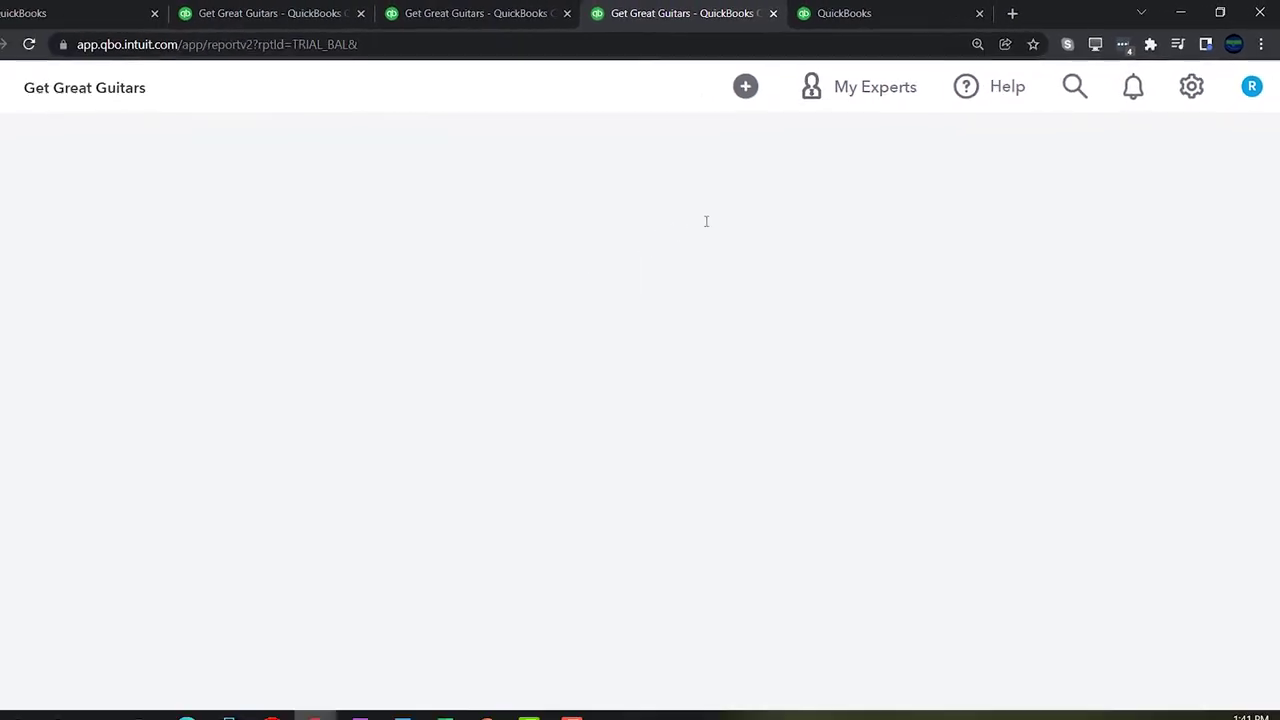
Set the Trial Balance report period from 01/01/2022 to 02/28/2022 and run the report.
{"action": "scroll", "coordinate": [656, 379], "scroll_direction": "down", "scroll_amount": 3}
{"action": "scroll", "coordinate": [255, 410], "scroll_direction": "up", "scroll_amount": 3}
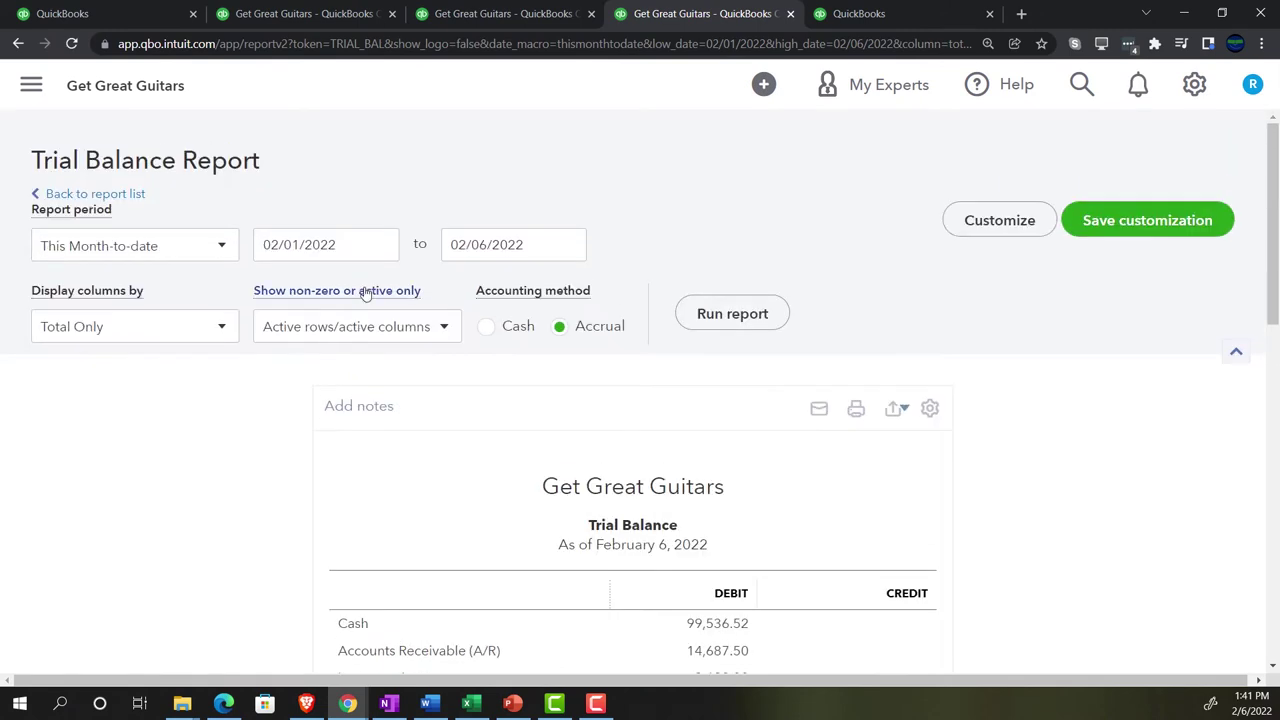
{"action": "left_click", "coordinate": [325, 244]}
{"action": "type", "text": "01/01/202"}
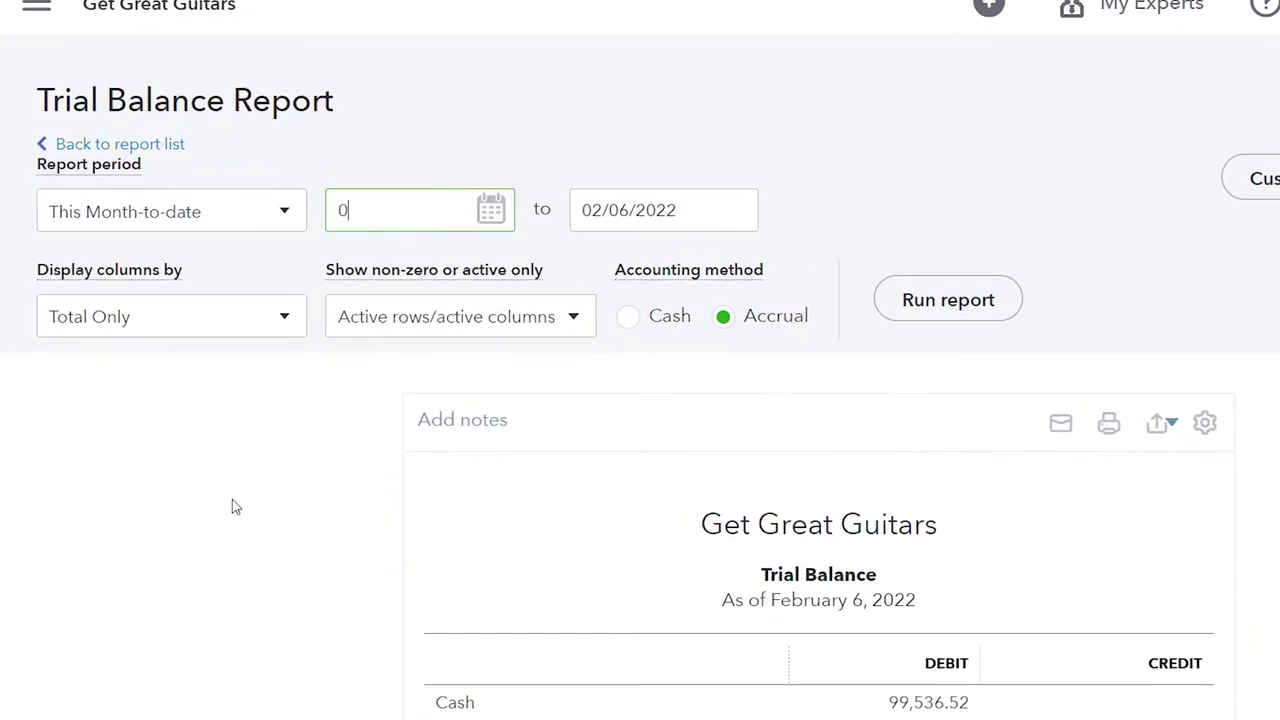
{"action": "key", "text": "Tab"}
{"action": "type", "text": "02/28/202"}
{"action": "key", "text": "Tab"}
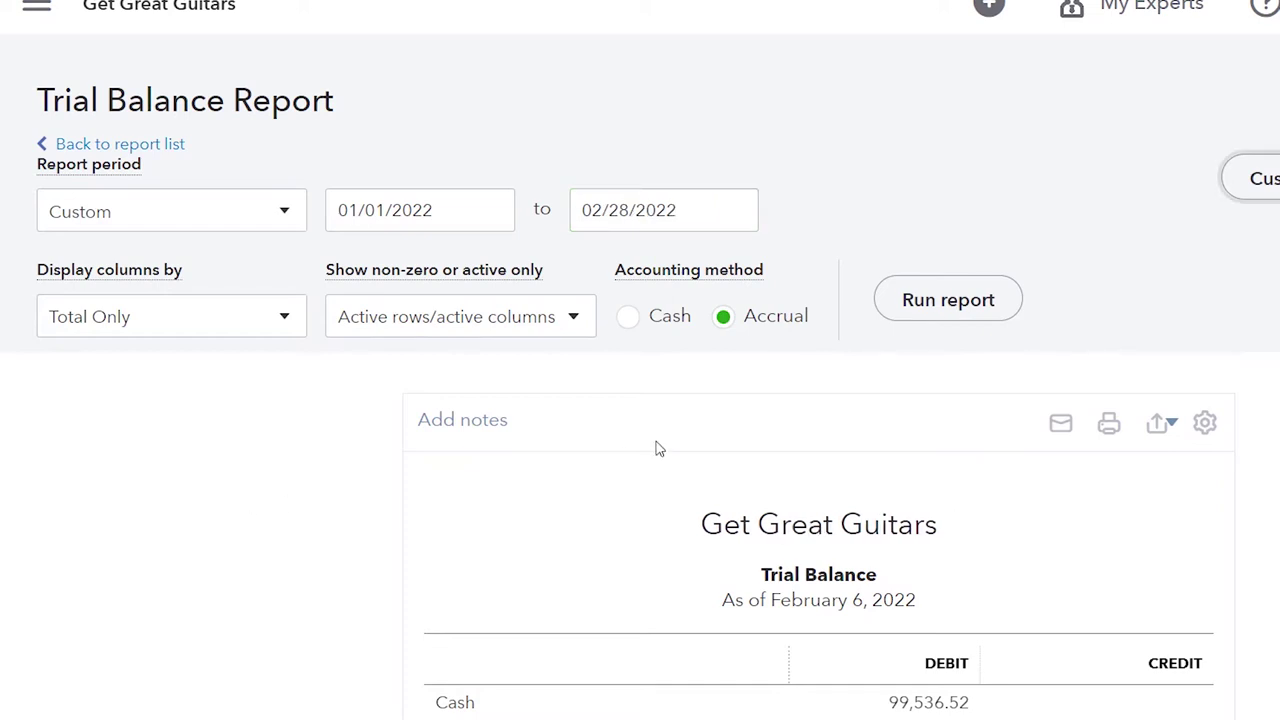
{"action": "left_click", "coordinate": [925, 318]}
{"action": "scroll", "coordinate": [925, 320], "scroll_direction": "down", "scroll_amount": 3}
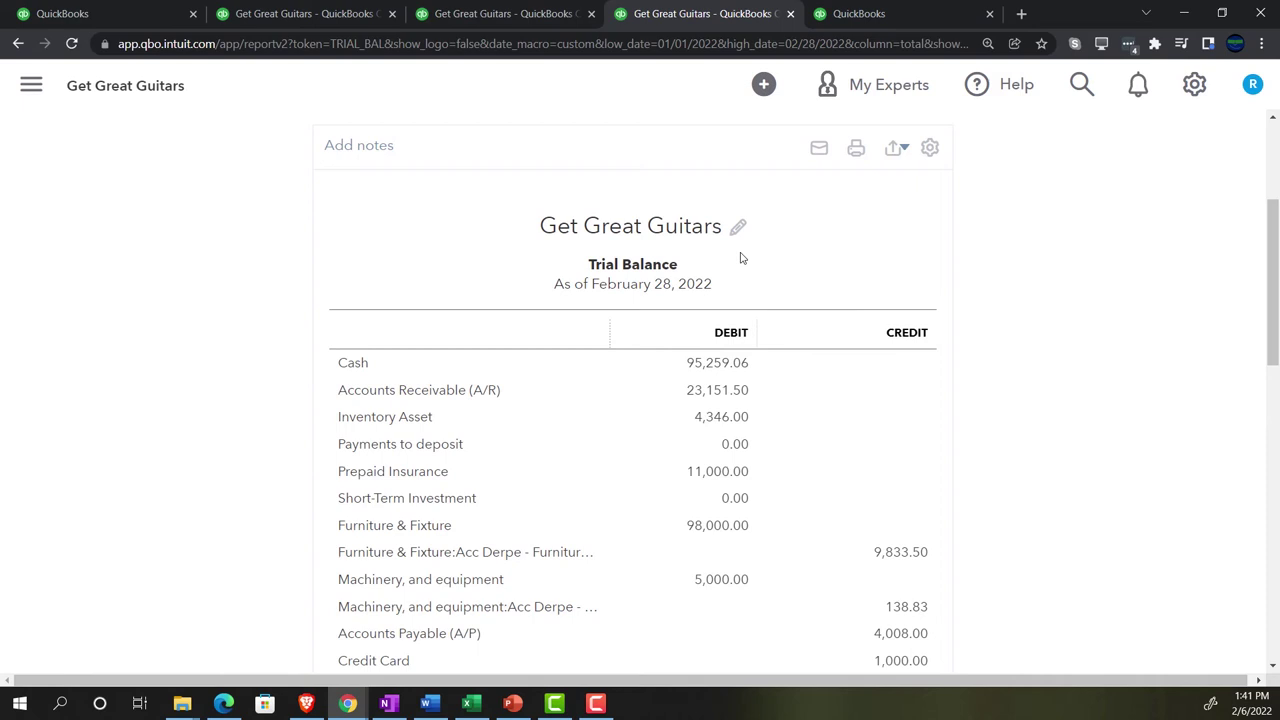
Open the Reports list in the fifth QuickBooks tab and collapse the side navigation.
{"action": "left_click", "coordinate": [858, 19]}
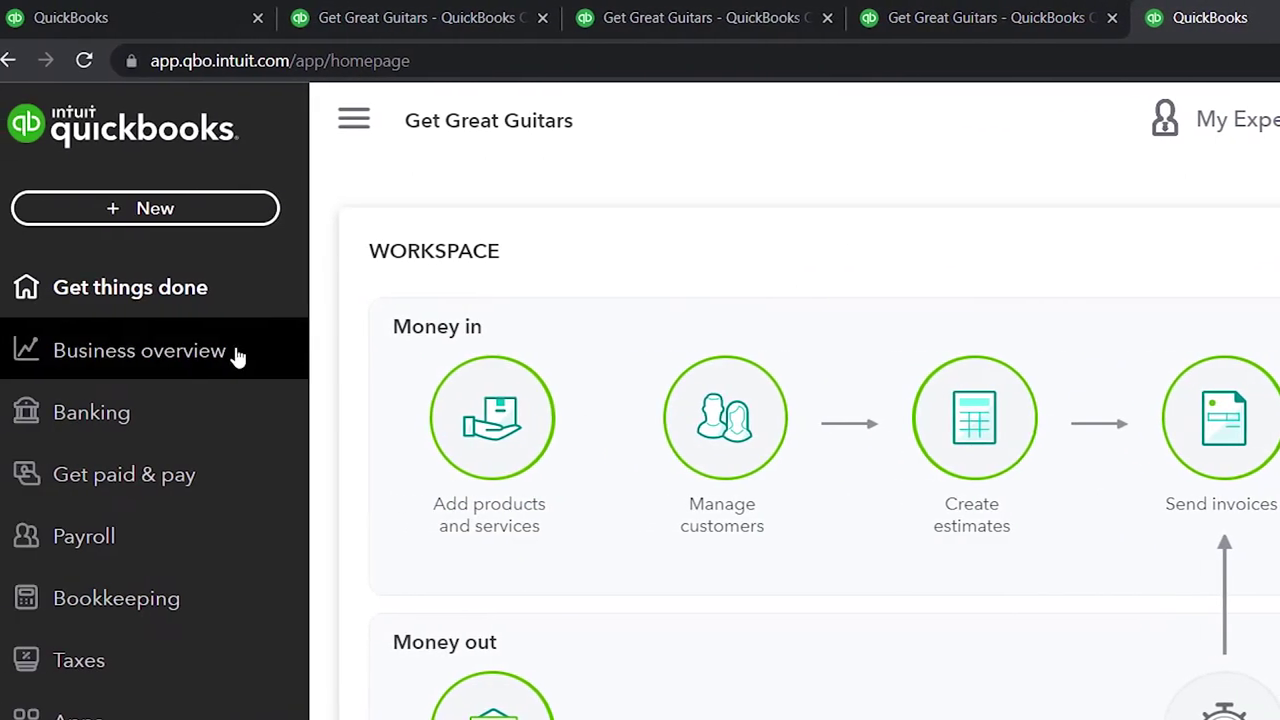
{"action": "left_click", "coordinate": [155, 352]}
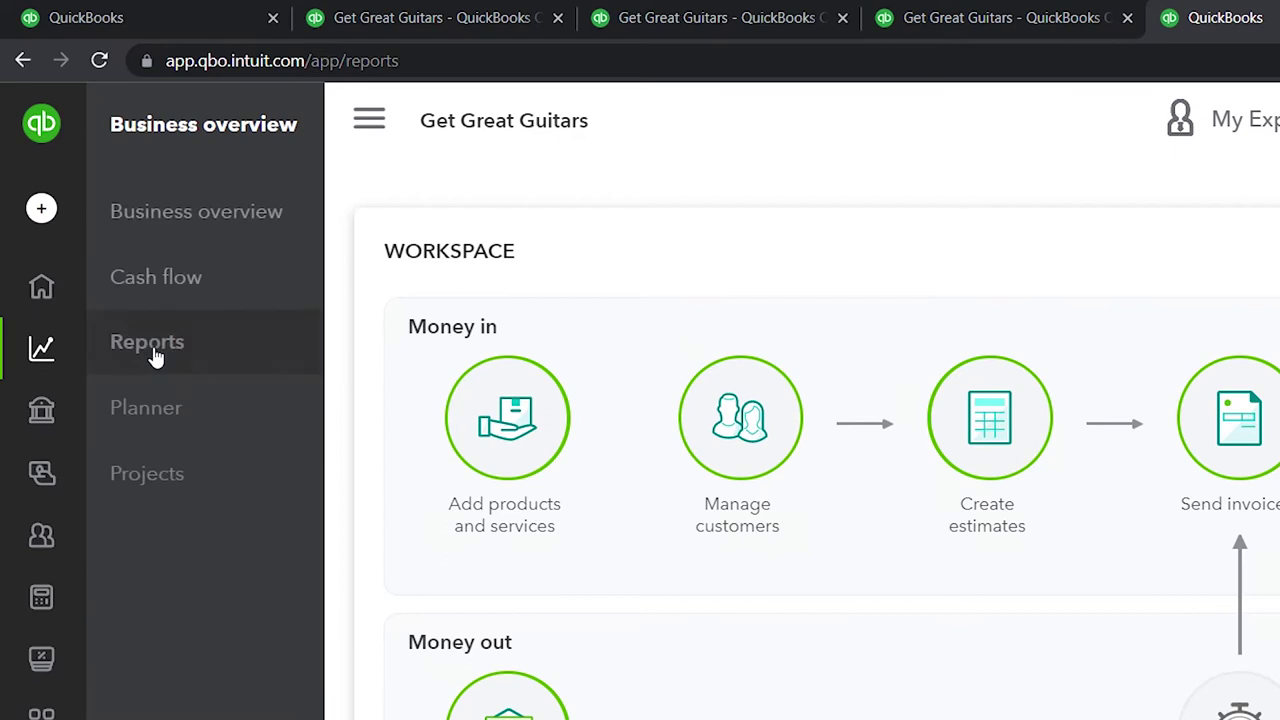
{"action": "left_click", "coordinate": [368, 122]}
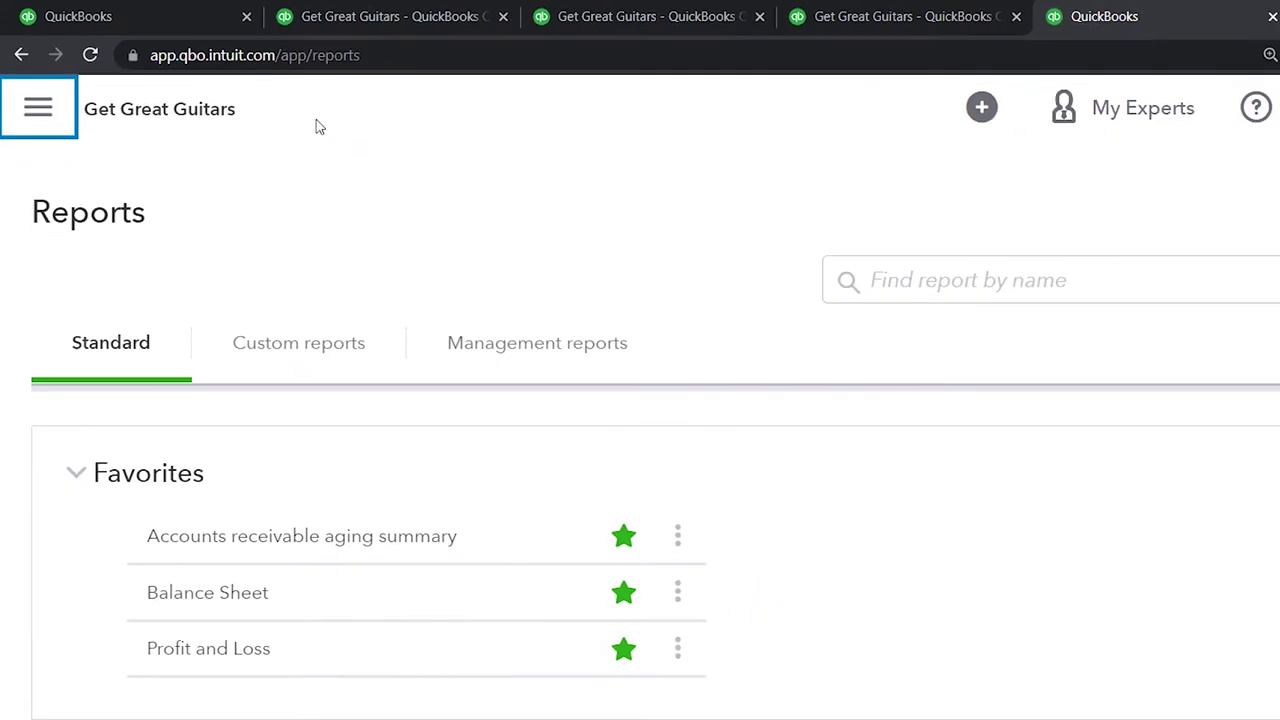
Search the report list for "jour" and open the Journal report.
{"action": "left_click", "coordinate": [950, 267]}
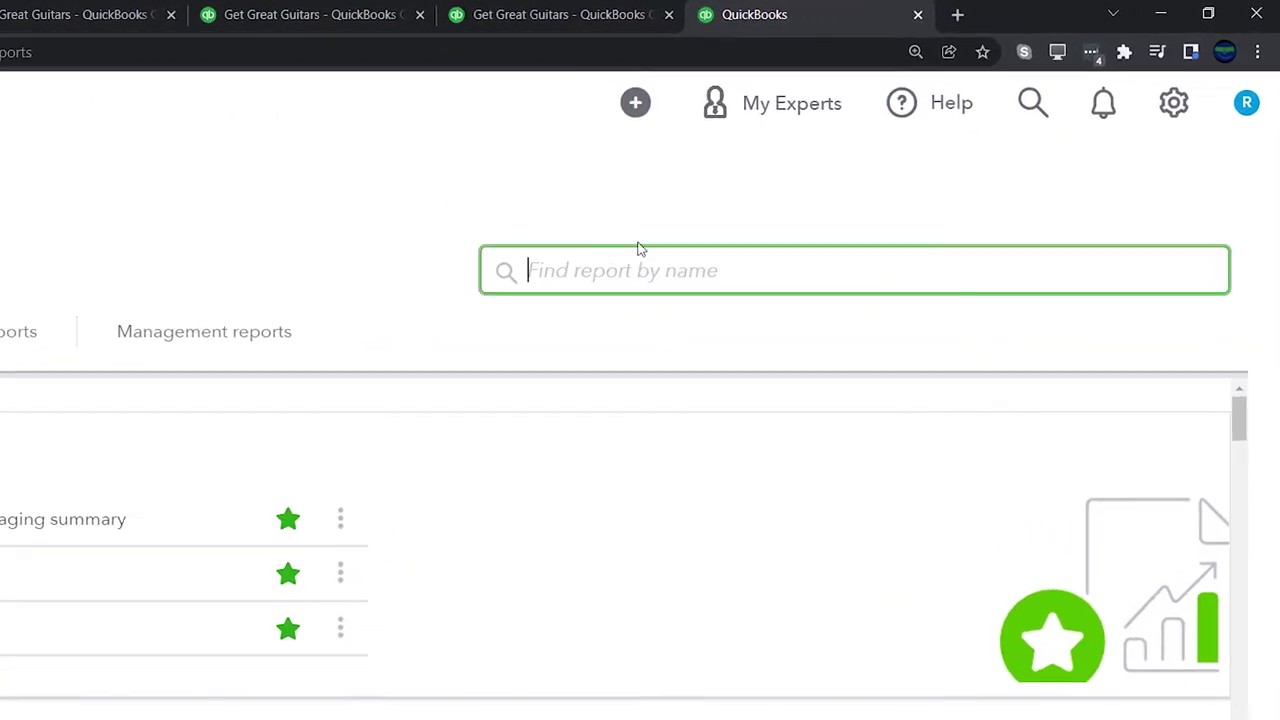
{"action": "type", "text": "jour"}
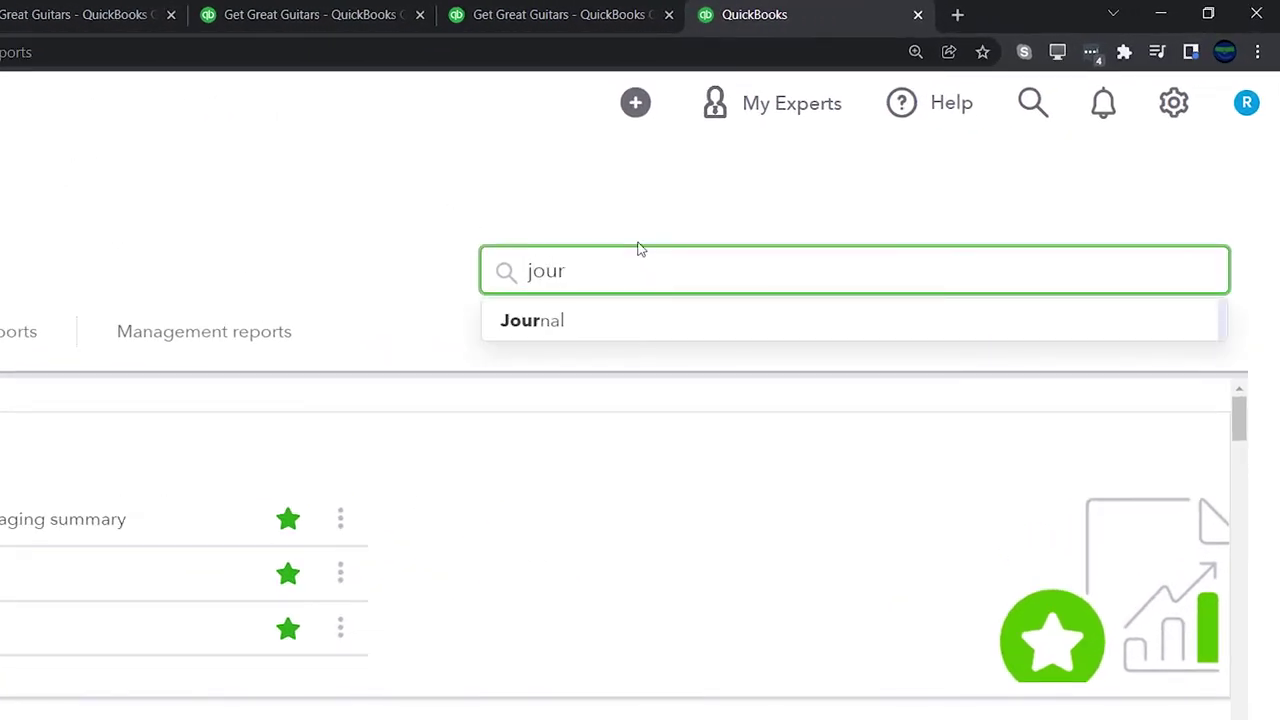
{"action": "key", "text": "Down"}
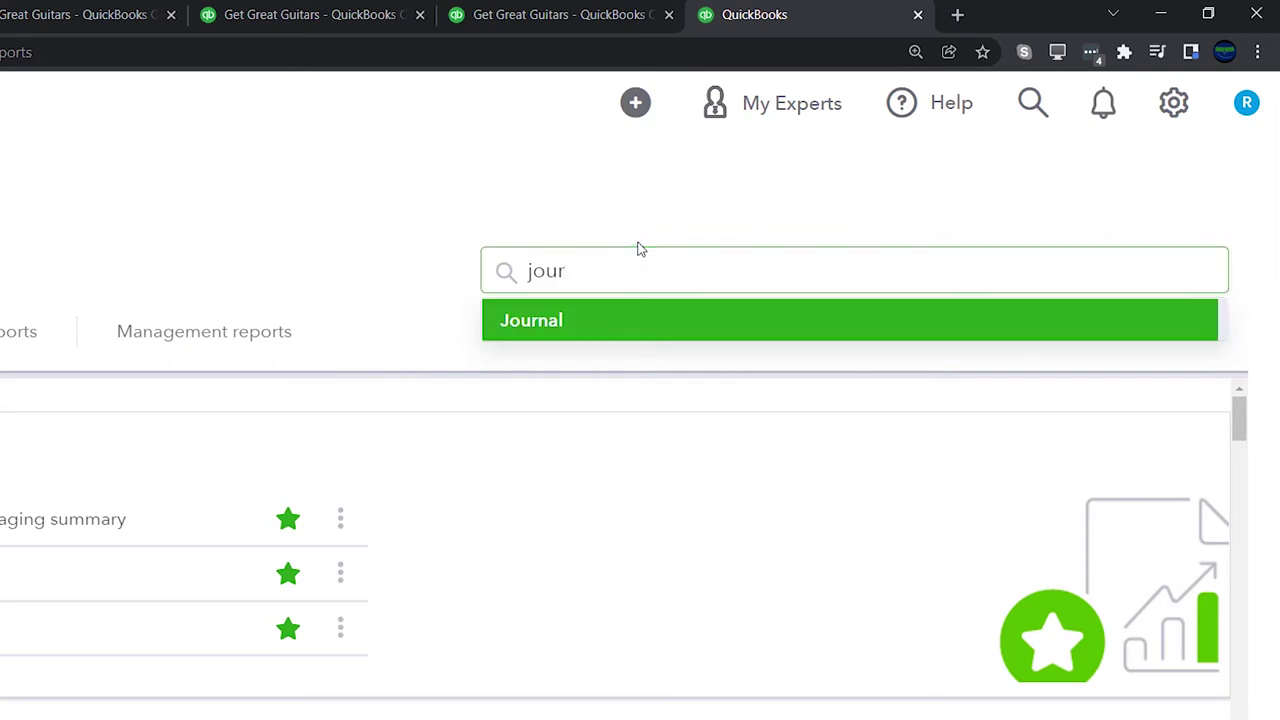
{"action": "key", "text": "Return"}
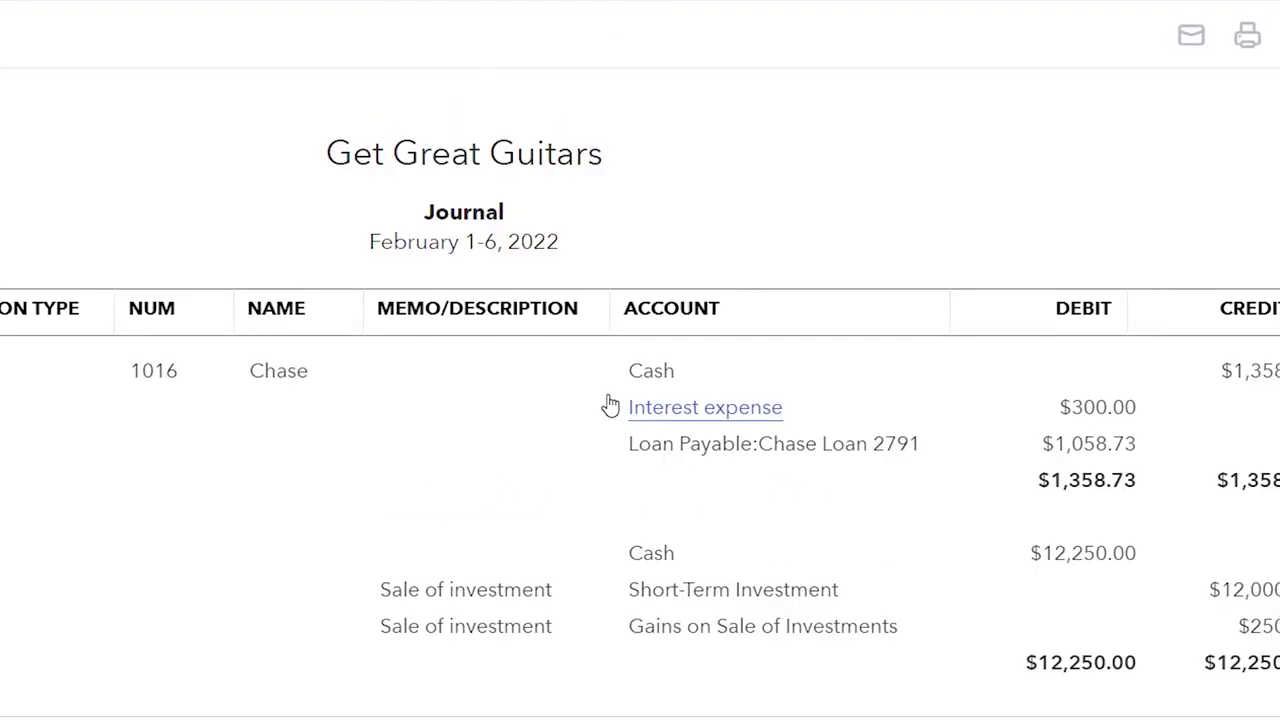
Set both the start and end dates of the Journal report to 02/28/2022 and refresh it.
{"action": "left_click", "coordinate": [529, 234]}
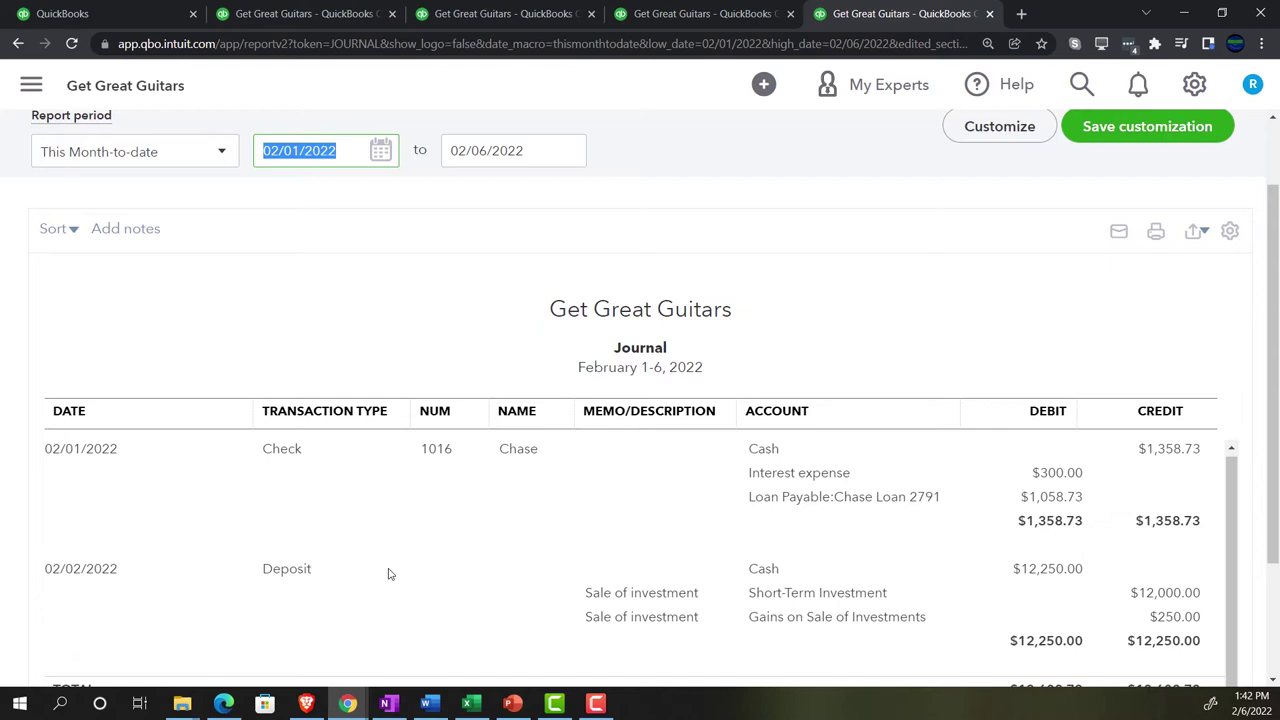
{"action": "type", "text": "022822"}
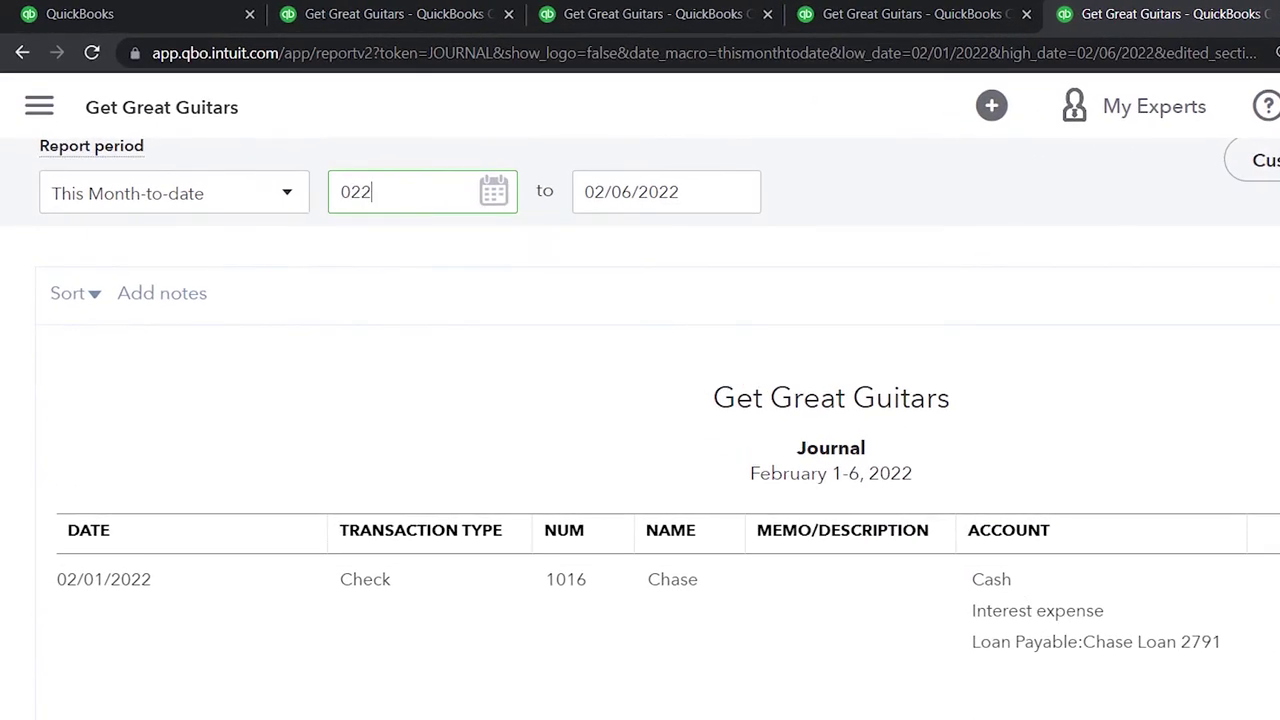
{"action": "key", "text": "Tab"}
{"action": "type", "text": "0228"}
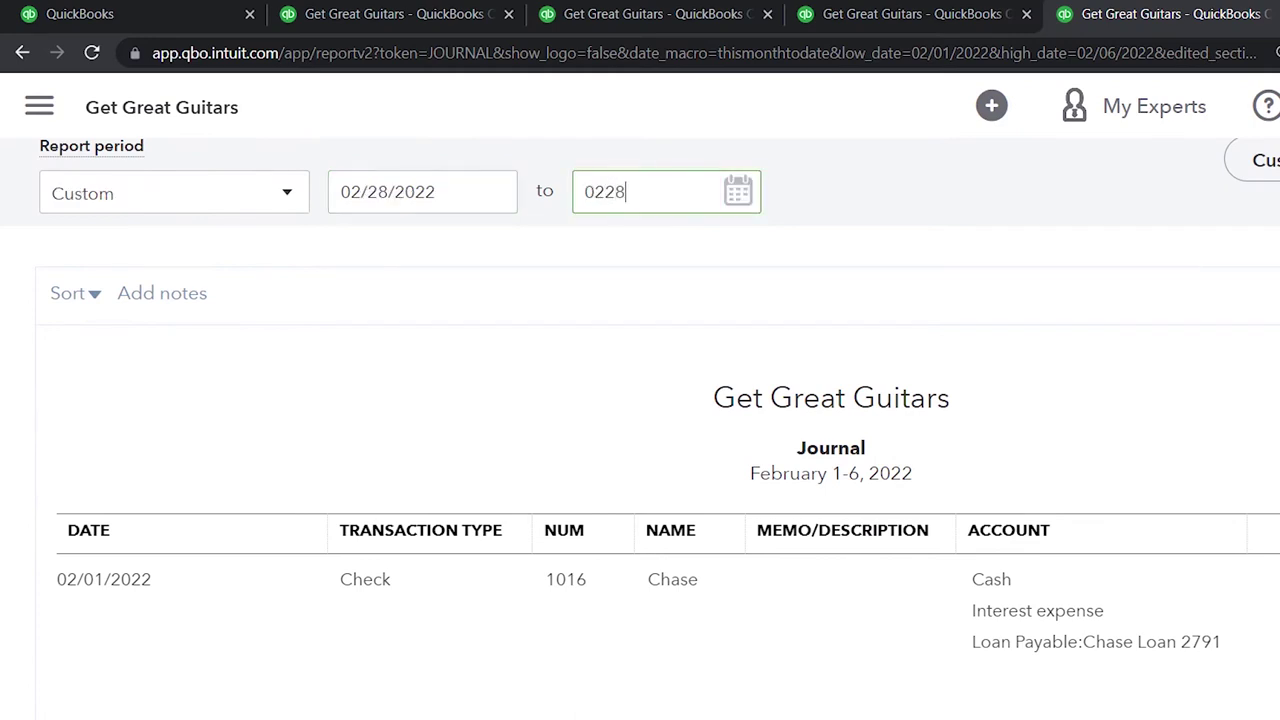
{"action": "type", "text": "22"}
{"action": "key", "text": "Return"}
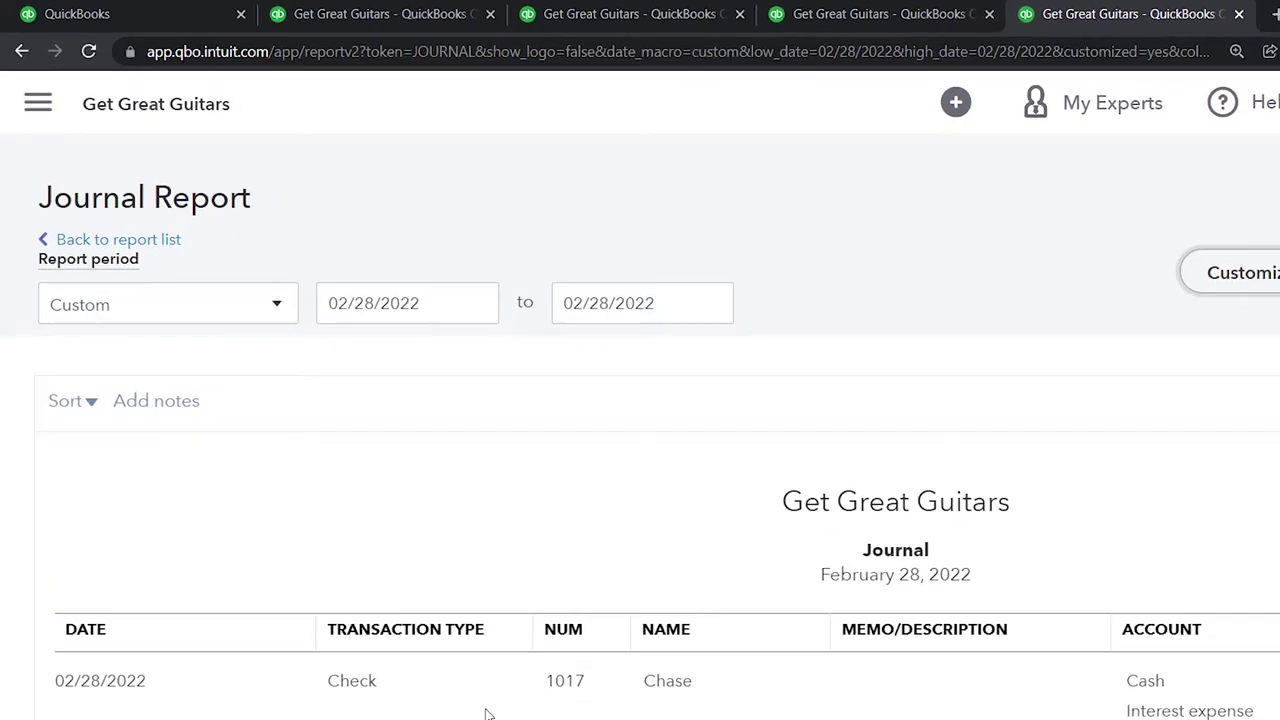
Review the journal entries dated 02/28/2022, glancing at the monthly Balance Sheet for comparison.
{"action": "scroll", "coordinate": [508, 710], "scroll_direction": "down", "scroll_amount": 3}
{"action": "scroll", "coordinate": [390, 574], "scroll_direction": "down", "scroll_amount": 2}
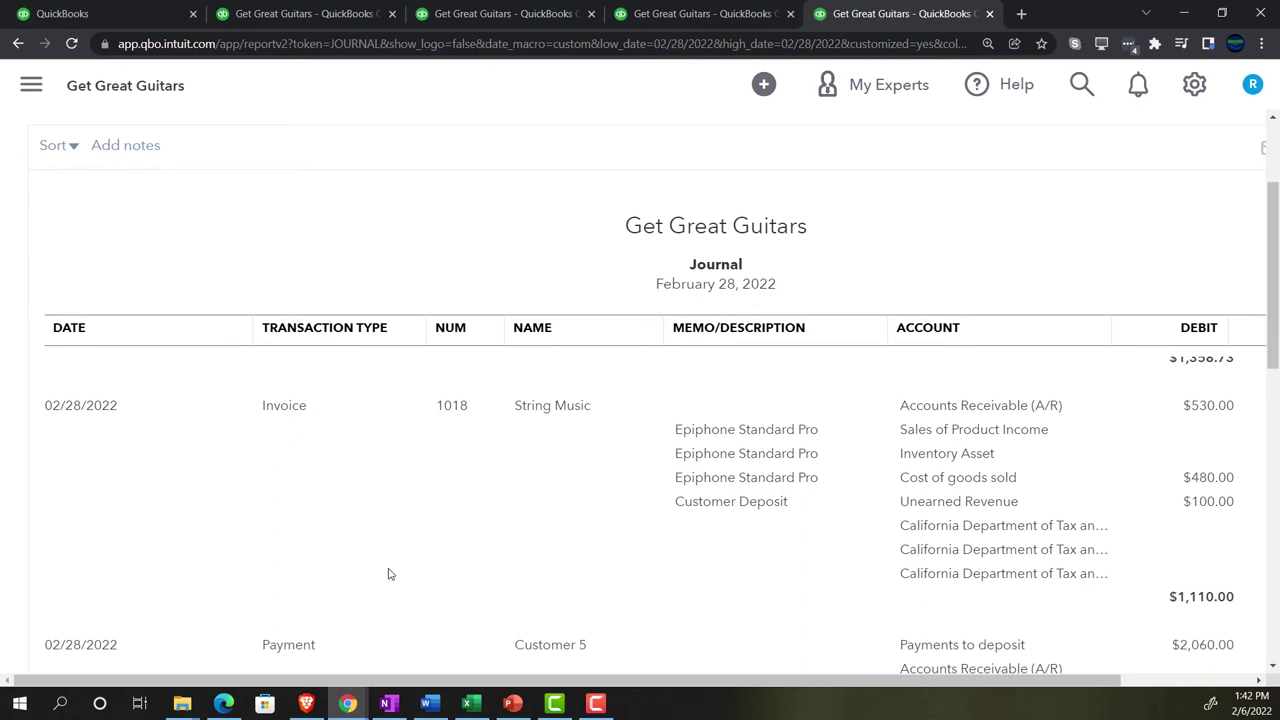
{"action": "key", "text": "ctrl+minus"}
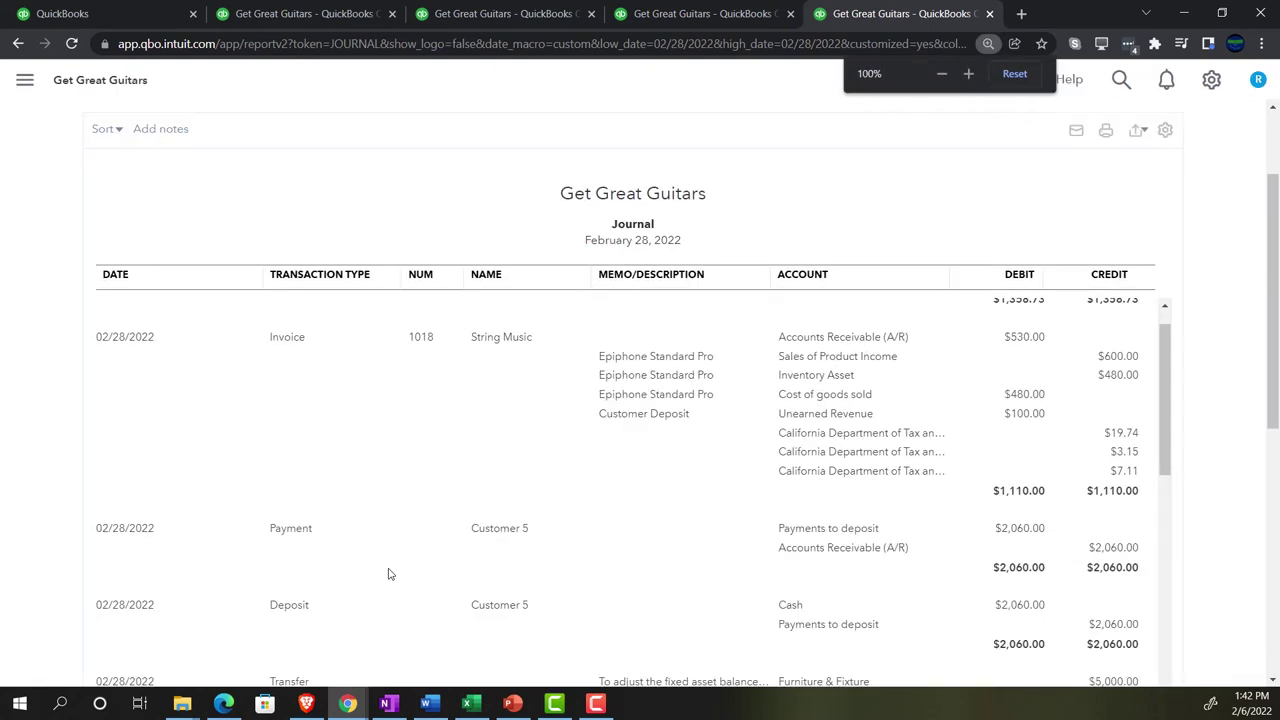
{"action": "scroll", "coordinate": [390, 574], "scroll_direction": "up", "scroll_amount": 1}
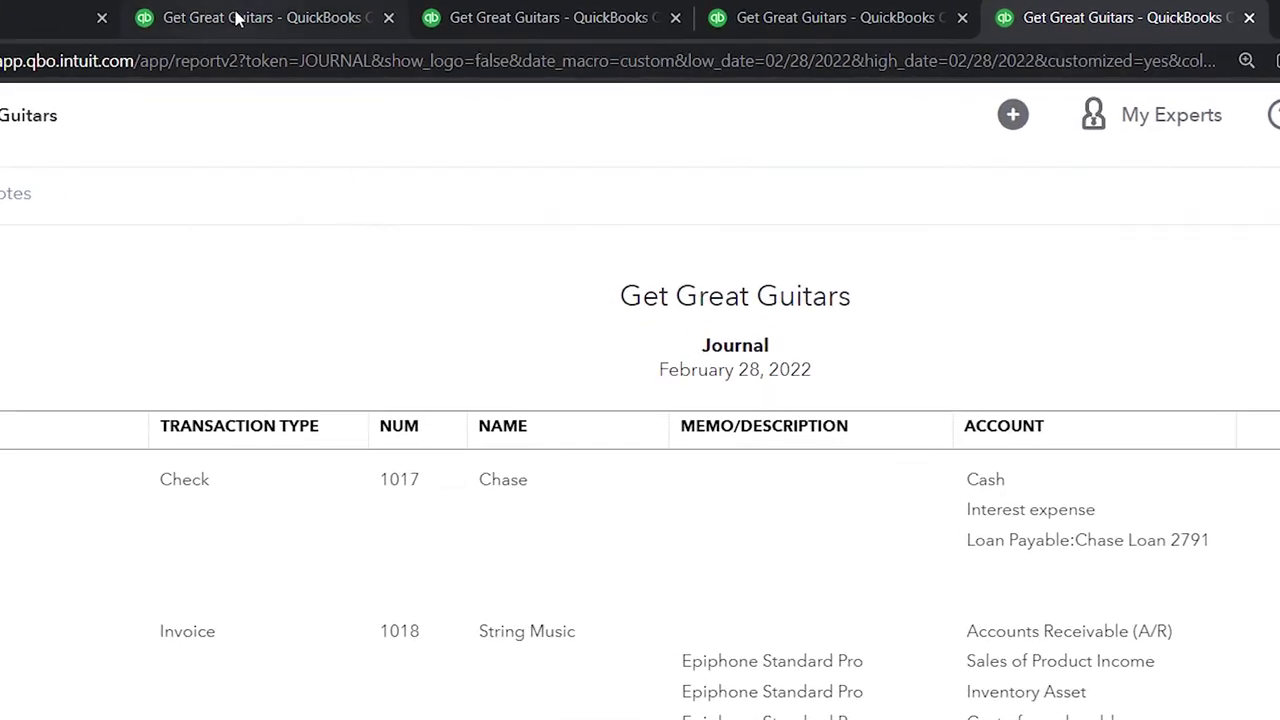
{"action": "left_click", "coordinate": [238, 18]}
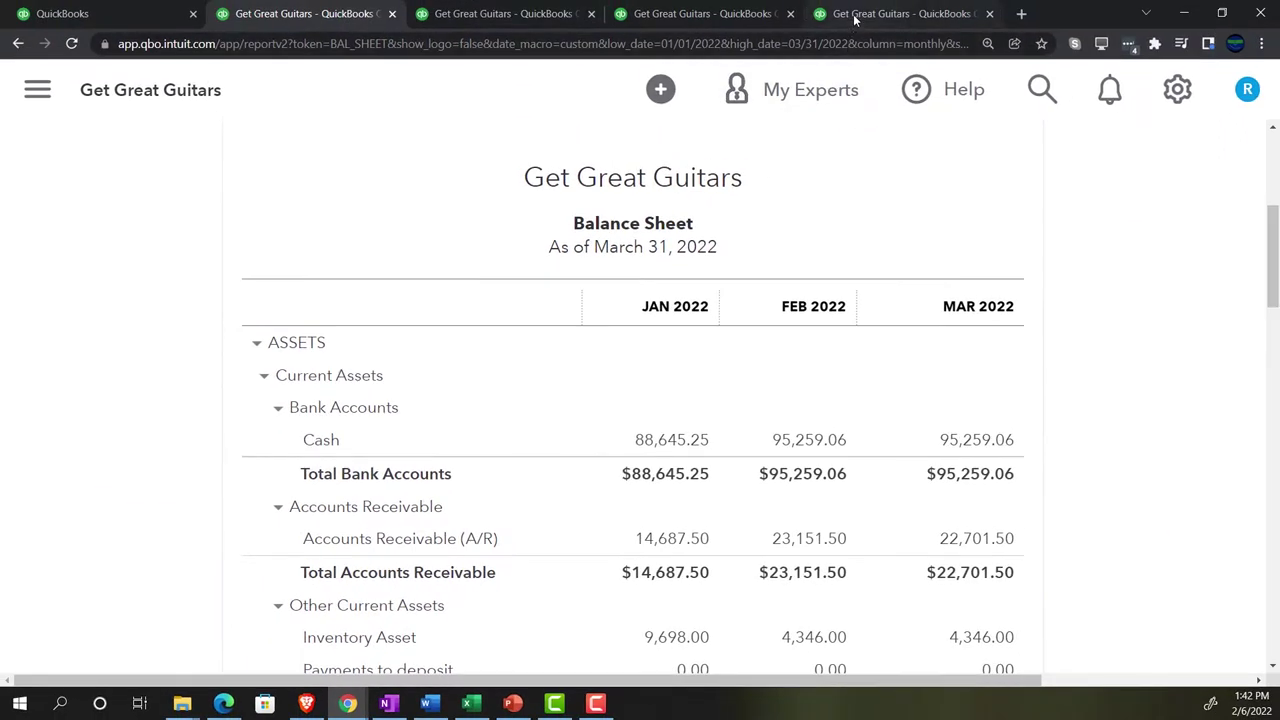
{"action": "left_click", "coordinate": [855, 14]}
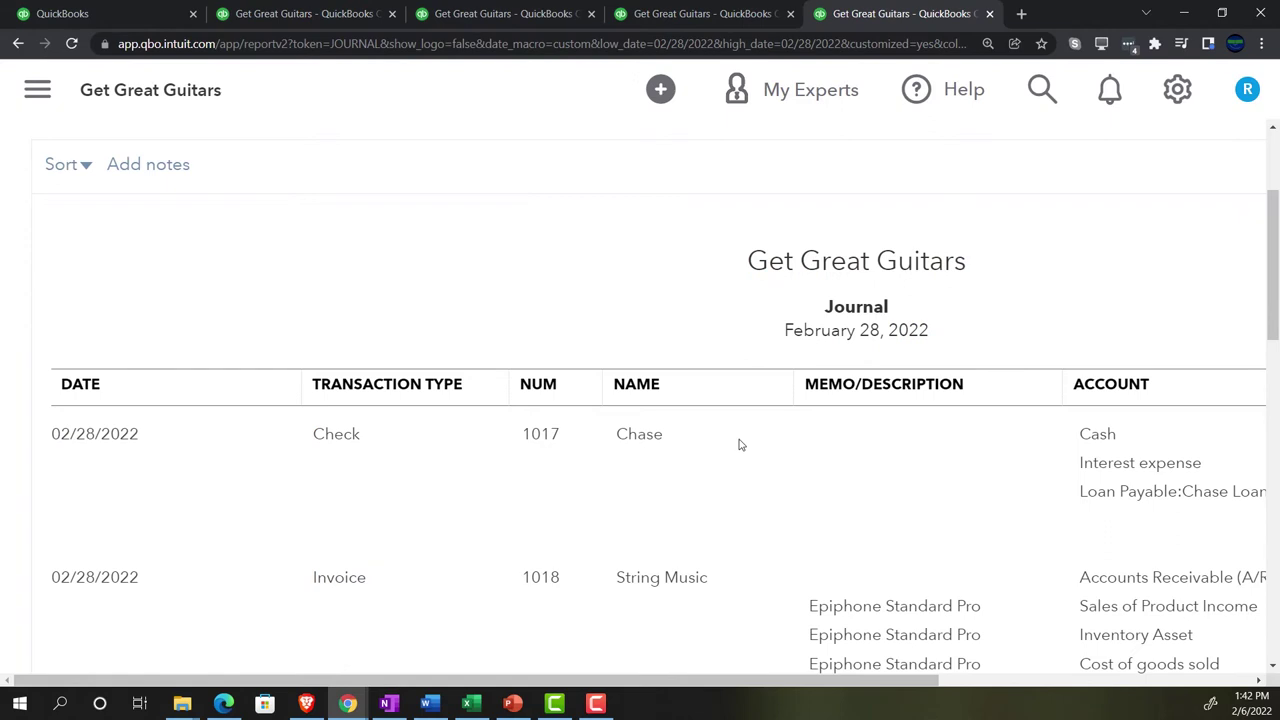
Compare the January, February and March columns of the Balance Sheet from assets down through current liabilities.
{"action": "left_click", "coordinate": [342, 14]}
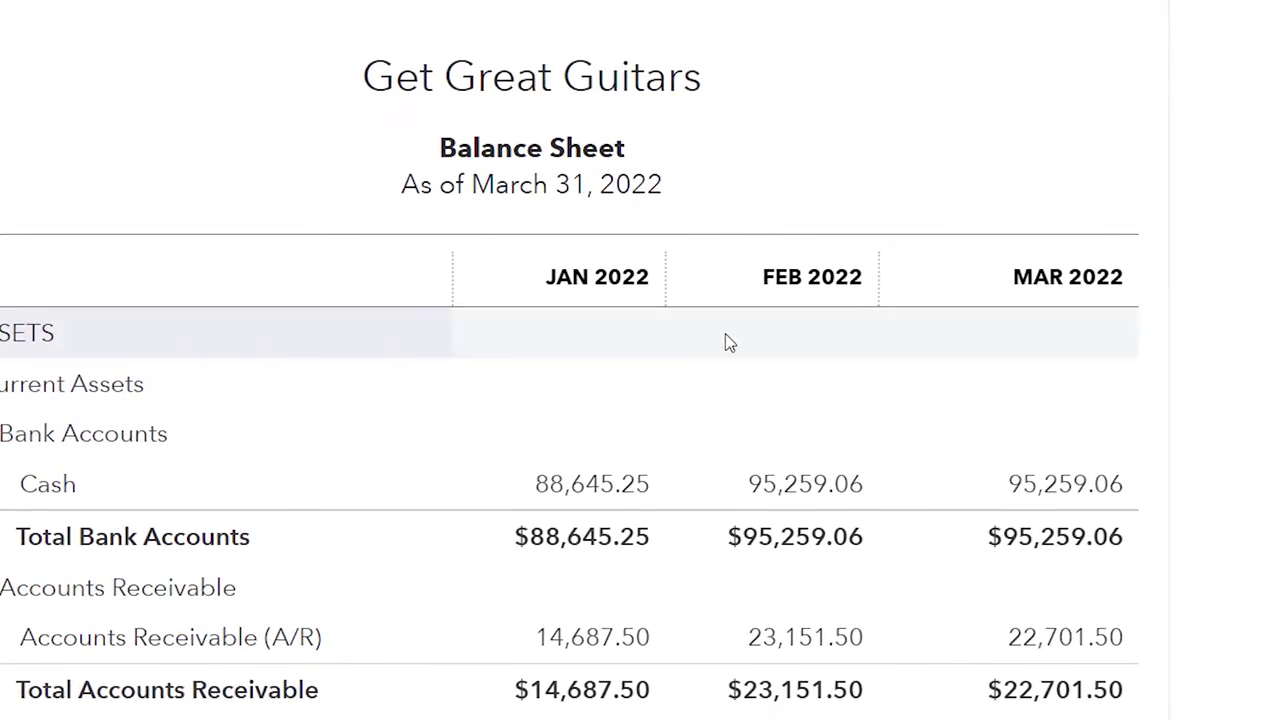
{"action": "scroll", "coordinate": [727, 341], "scroll_direction": "down", "scroll_amount": 2}
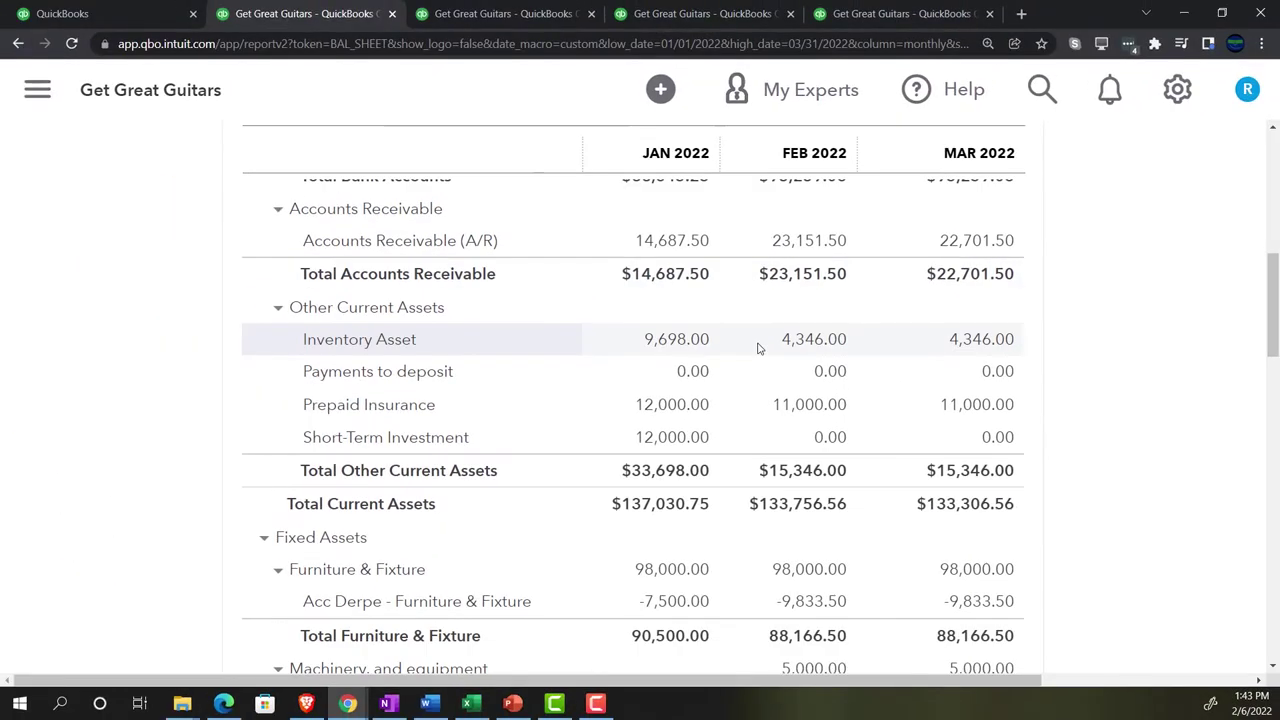
{"action": "scroll", "coordinate": [725, 355], "scroll_direction": "down", "scroll_amount": 1}
{"action": "scroll", "coordinate": [758, 348], "scroll_direction": "down", "scroll_amount": 3}
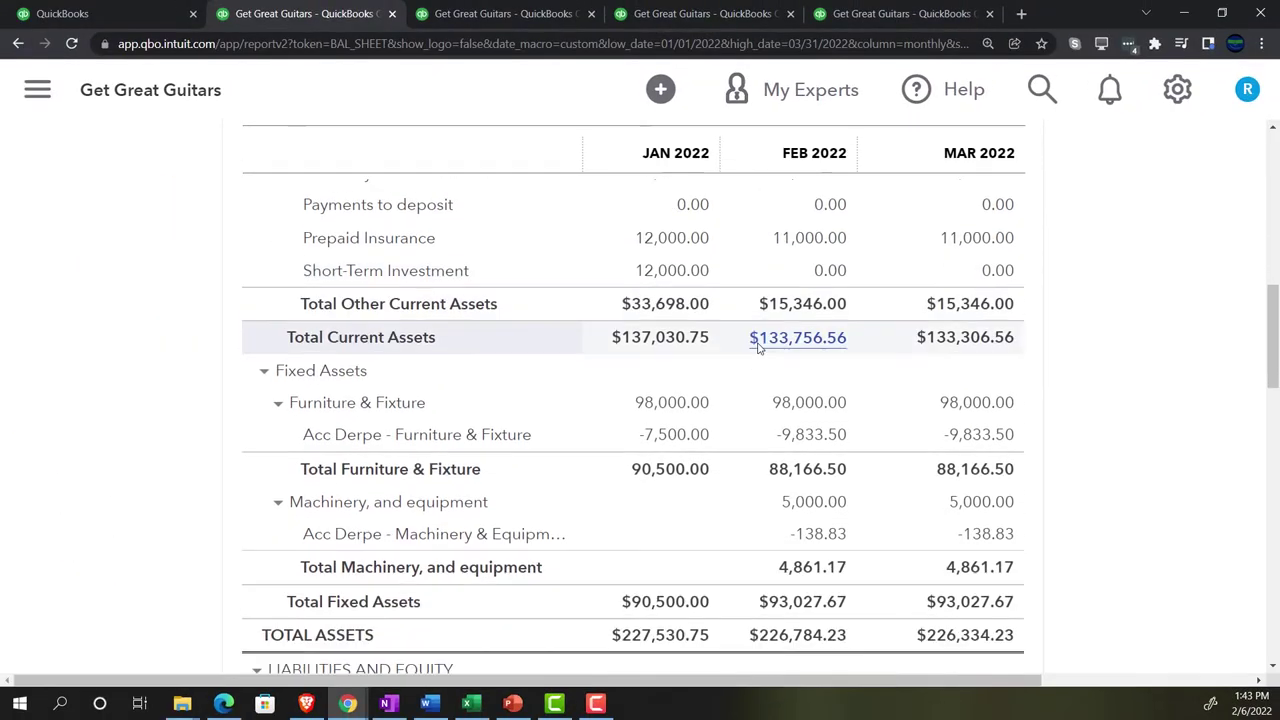
{"action": "scroll", "coordinate": [758, 348], "scroll_direction": "down", "scroll_amount": 2}
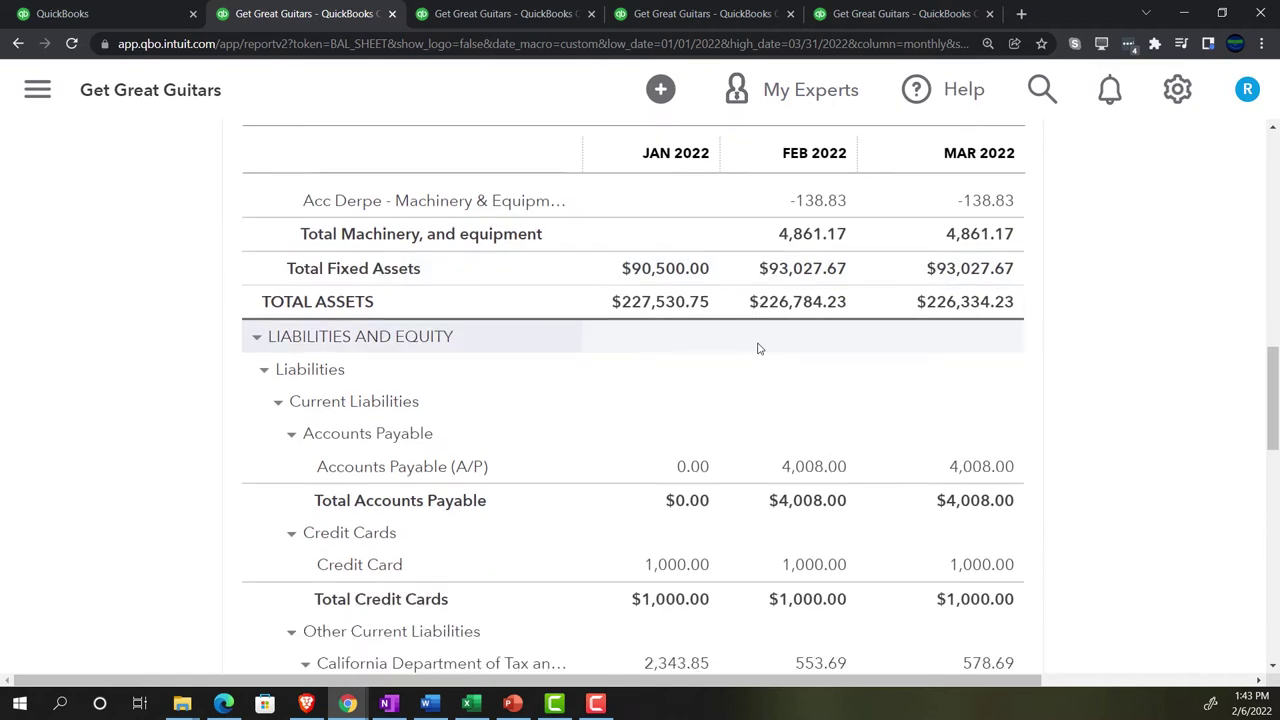
{"action": "scroll", "coordinate": [758, 348], "scroll_direction": "down", "scroll_amount": 2}
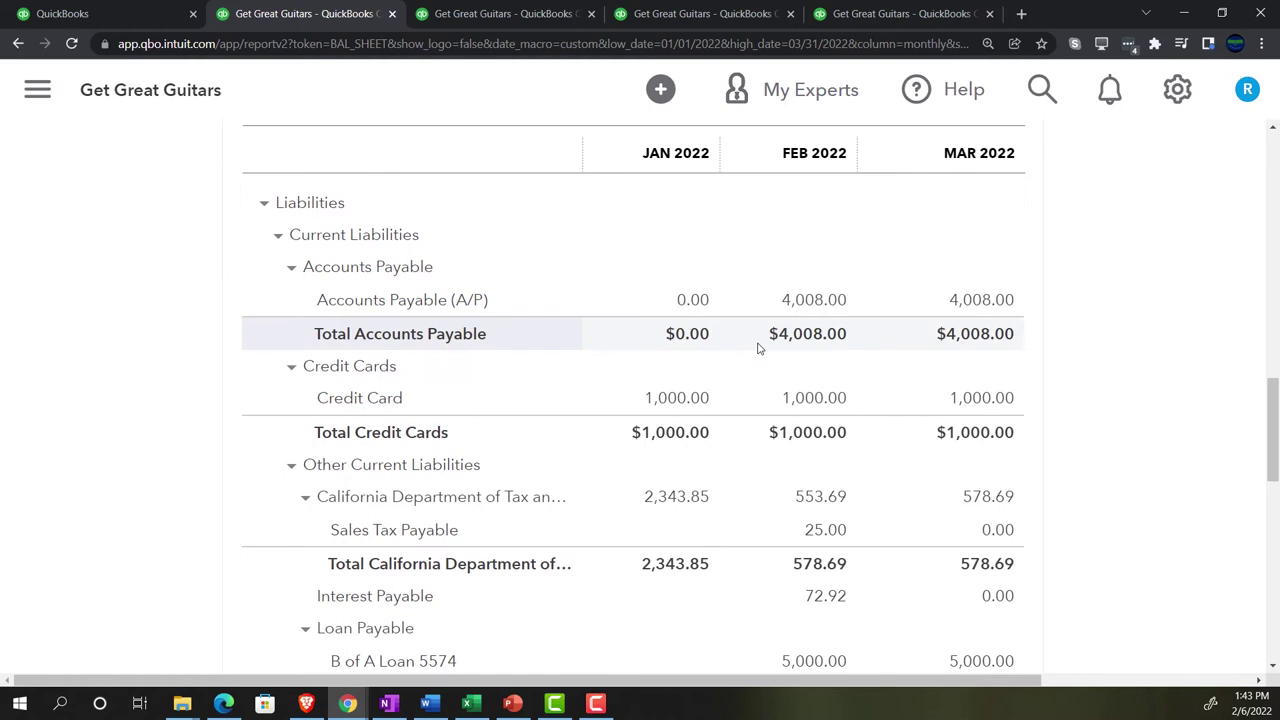
{"action": "scroll", "coordinate": [758, 348], "scroll_direction": "down", "scroll_amount": 1}
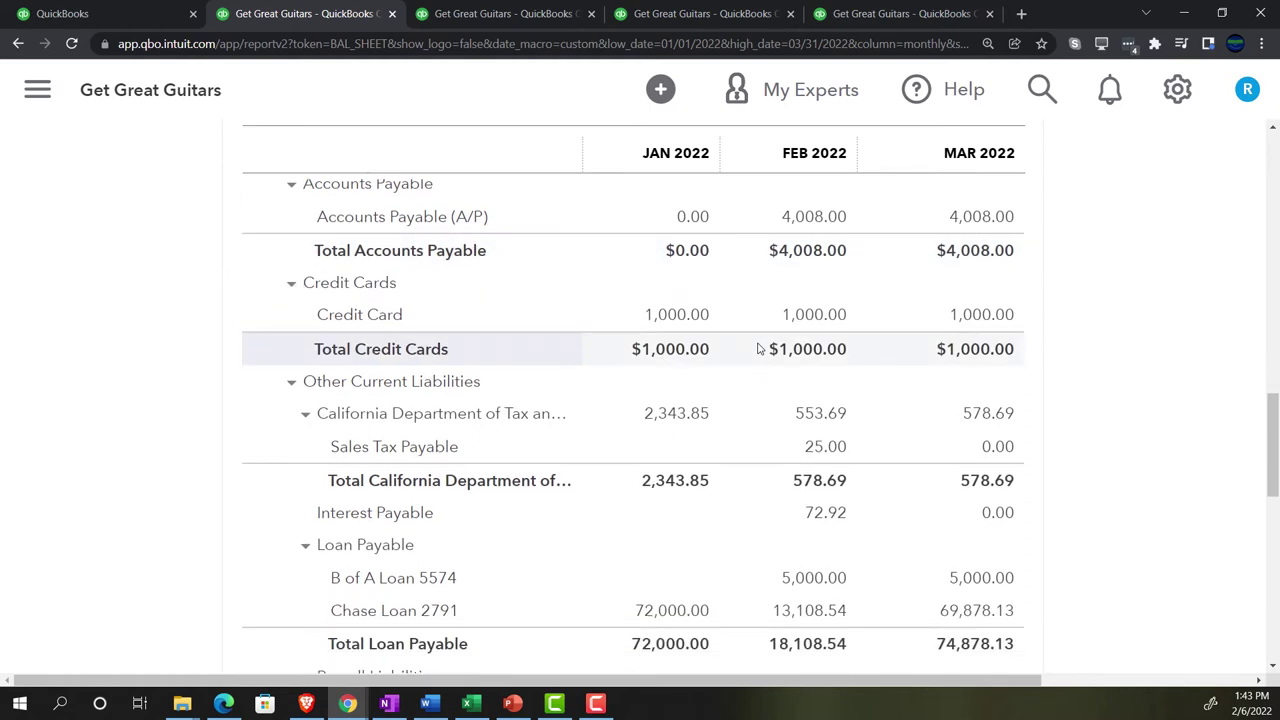
Compare the monthly columns of the Balance Sheet through long-term liabilities, equity and the total of liabilities and equity.
{"action": "scroll", "coordinate": [758, 348], "scroll_direction": "down", "scroll_amount": 4}
{"action": "scroll", "coordinate": [758, 348], "scroll_direction": "down", "scroll_amount": 4}
{"action": "scroll", "coordinate": [758, 348], "scroll_direction": "down", "scroll_amount": 2}
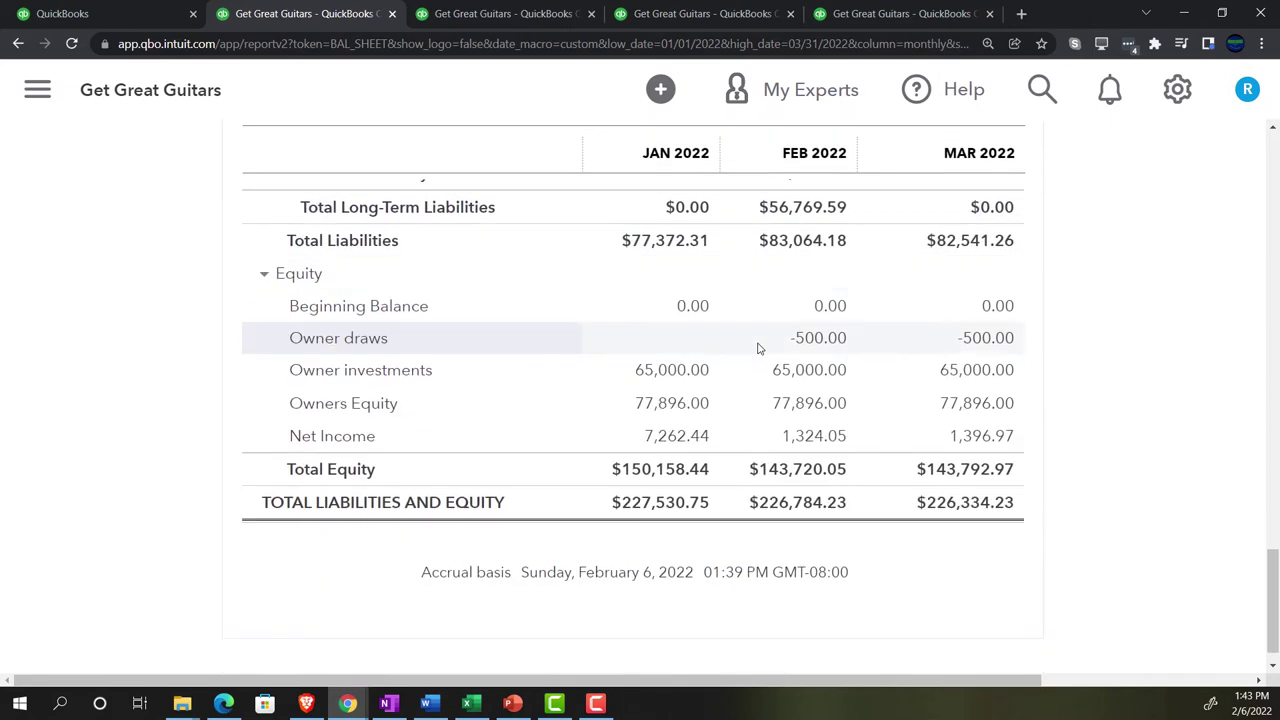
{"action": "scroll", "coordinate": [758, 348], "scroll_direction": "up", "scroll_amount": 15}
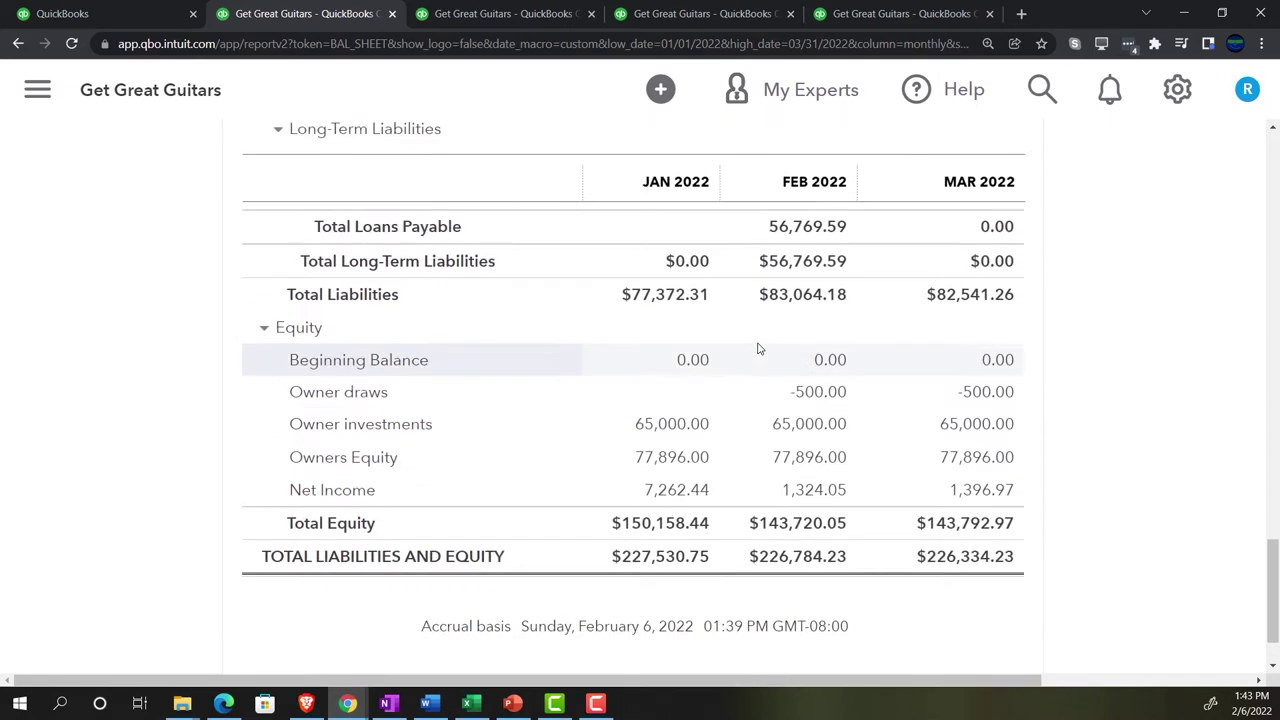
{"action": "scroll", "coordinate": [758, 348], "scroll_direction": "up", "scroll_amount": 3}
{"action": "scroll", "coordinate": [758, 348], "scroll_direction": "down", "scroll_amount": 2}
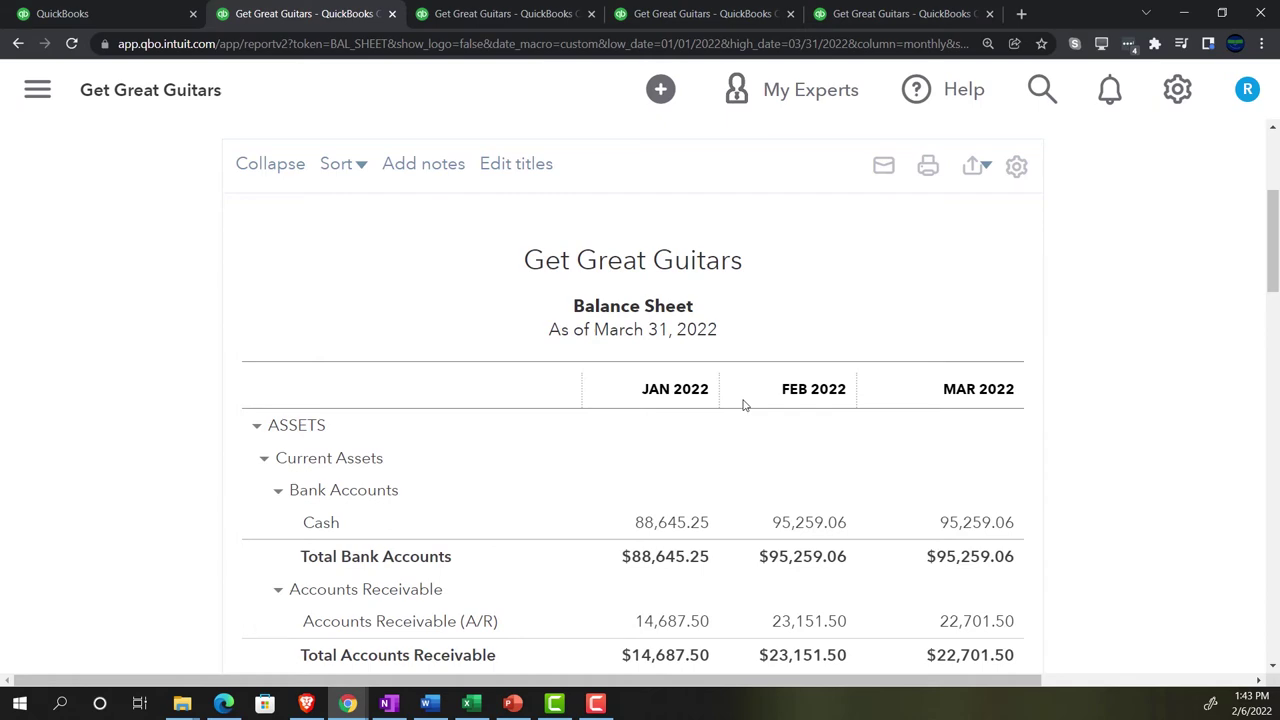
Examine the monthly Profit and Loss report from income through expenses, other income, other expenses and net income for January to March 2022.
{"action": "left_click", "coordinate": [558, 24]}
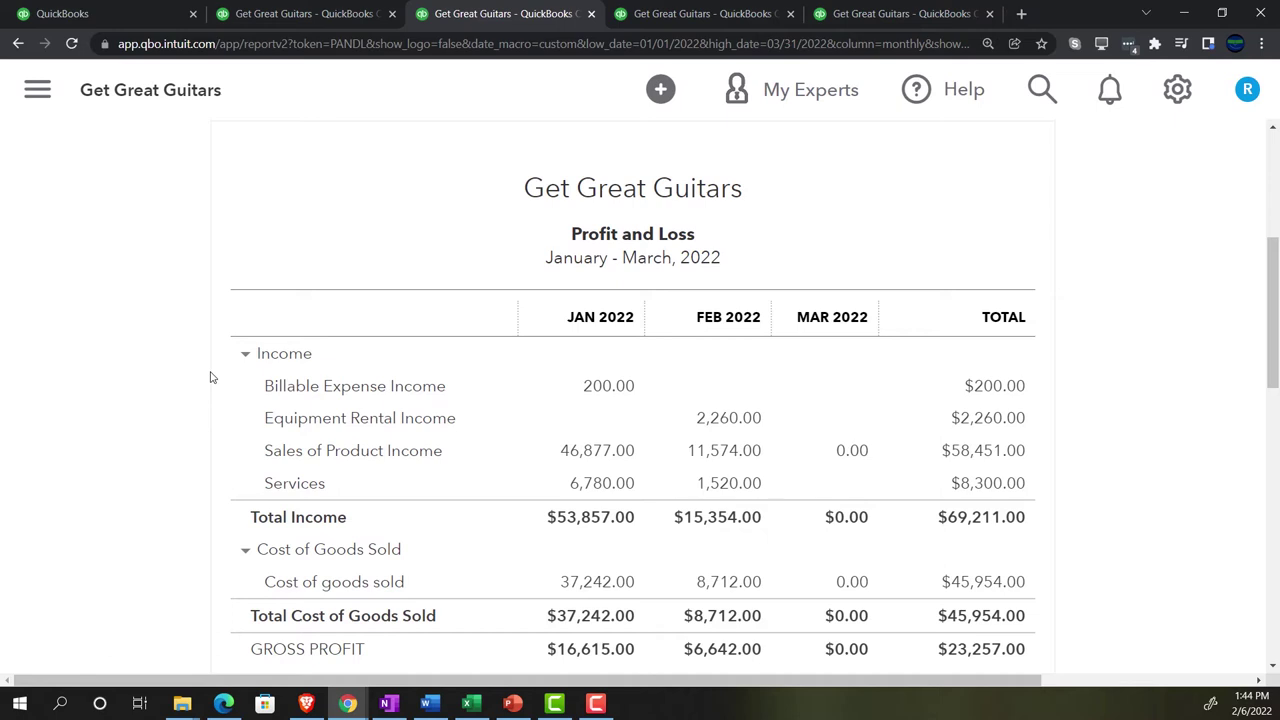
{"action": "scroll", "coordinate": [210, 377], "scroll_direction": "down", "scroll_amount": 1}
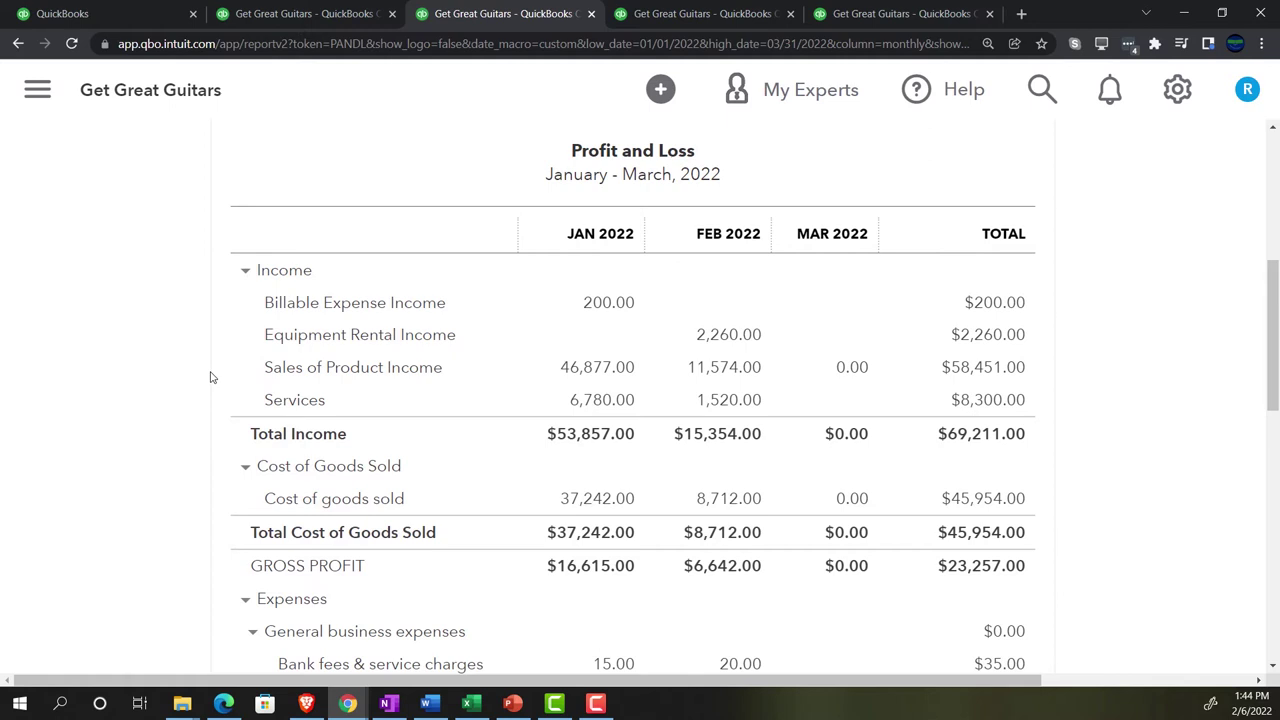
{"action": "scroll", "coordinate": [210, 377], "scroll_direction": "down", "scroll_amount": 2}
{"action": "scroll", "coordinate": [210, 377], "scroll_direction": "down", "scroll_amount": 2}
{"action": "scroll", "coordinate": [210, 377], "scroll_direction": "down", "scroll_amount": 1}
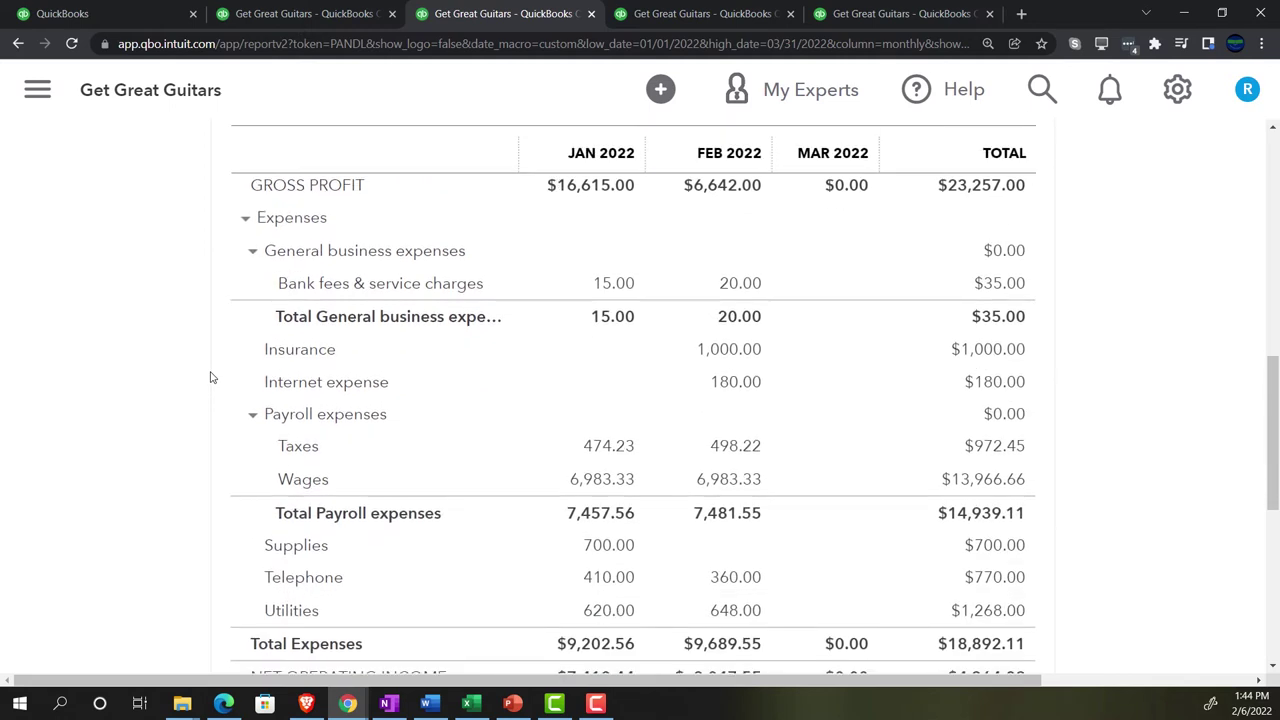
{"action": "scroll", "coordinate": [210, 377], "scroll_direction": "down", "scroll_amount": 1}
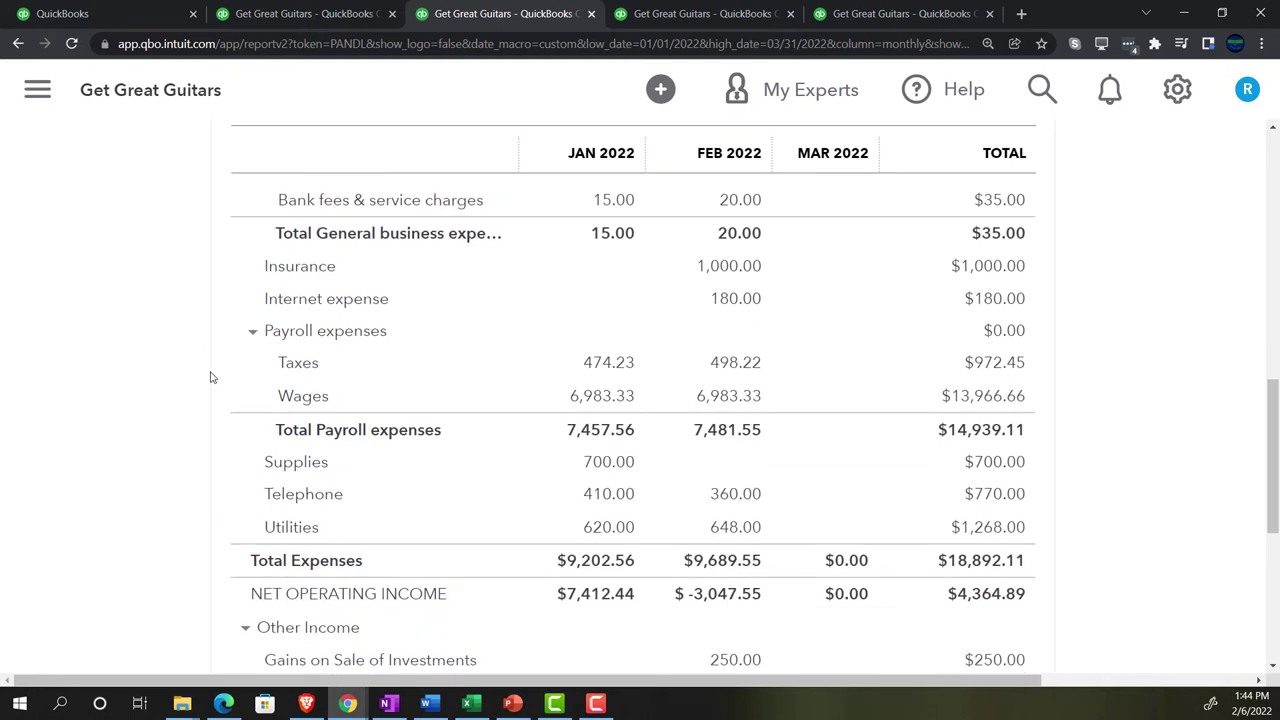
{"action": "scroll", "coordinate": [210, 377], "scroll_direction": "down", "scroll_amount": 3}
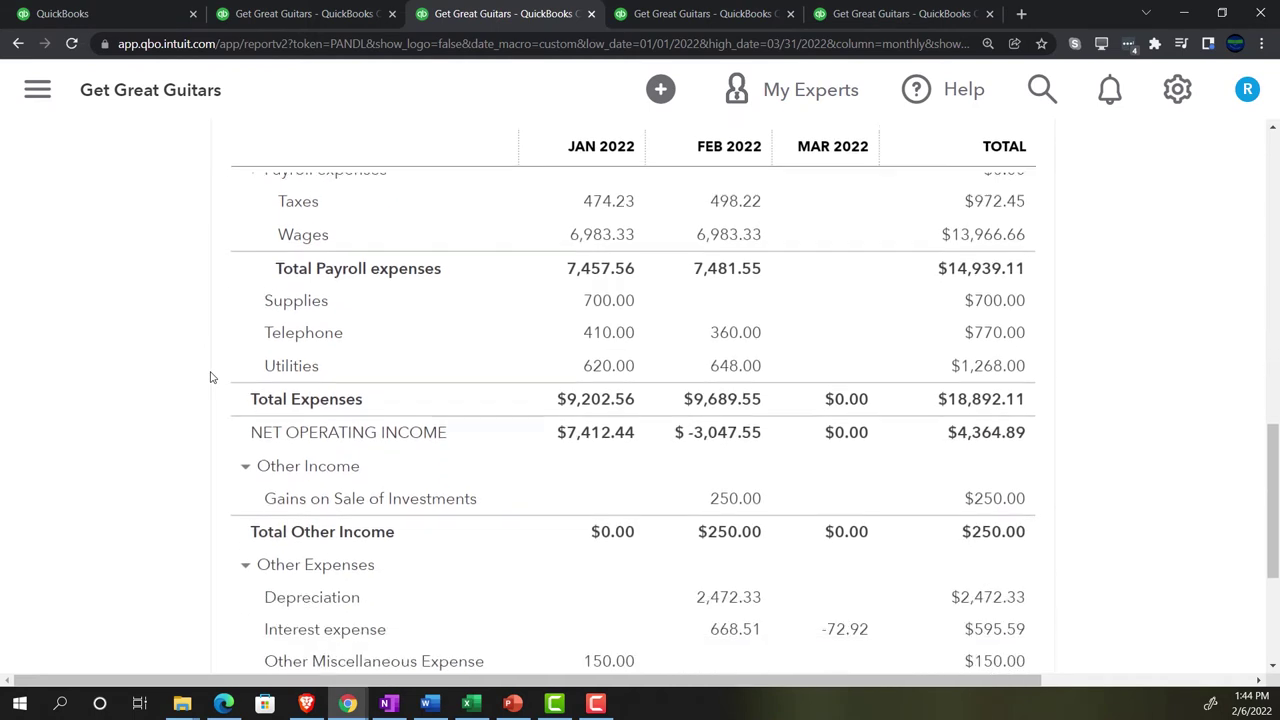
{"action": "scroll", "coordinate": [210, 377], "scroll_direction": "down", "scroll_amount": 1}
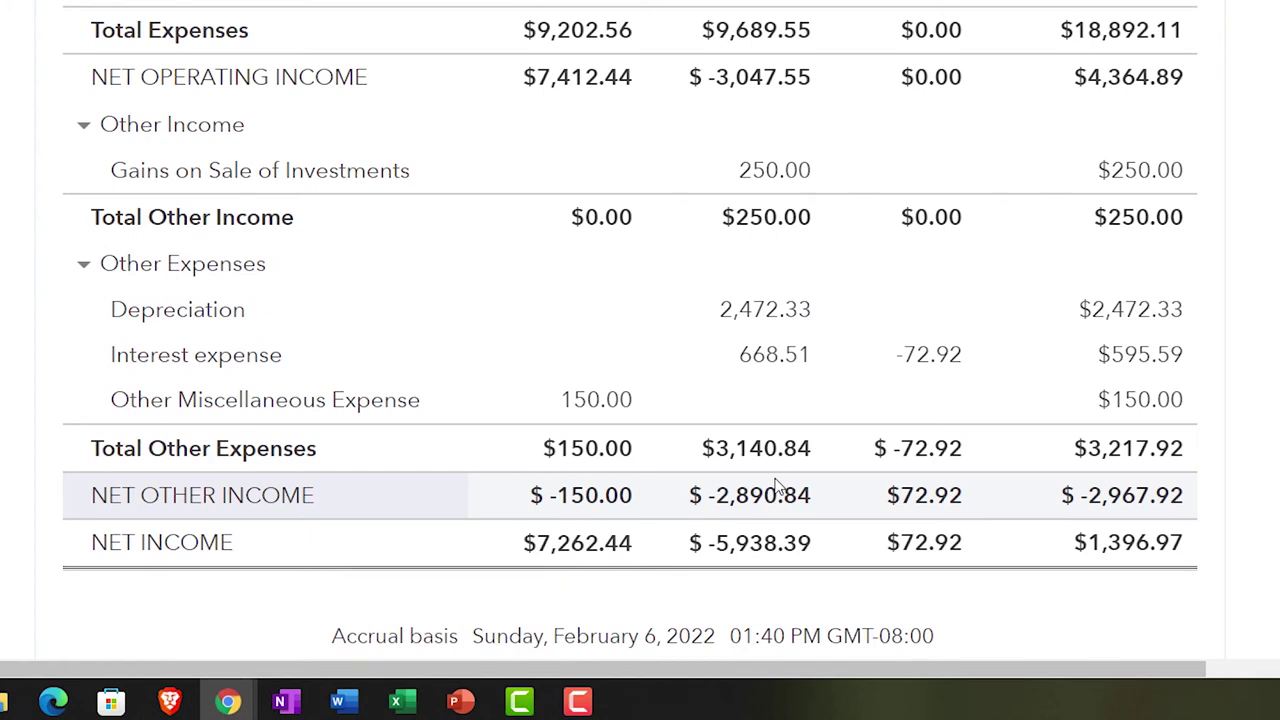
{"action": "scroll", "coordinate": [777, 487], "scroll_direction": "down", "scroll_amount": 1}
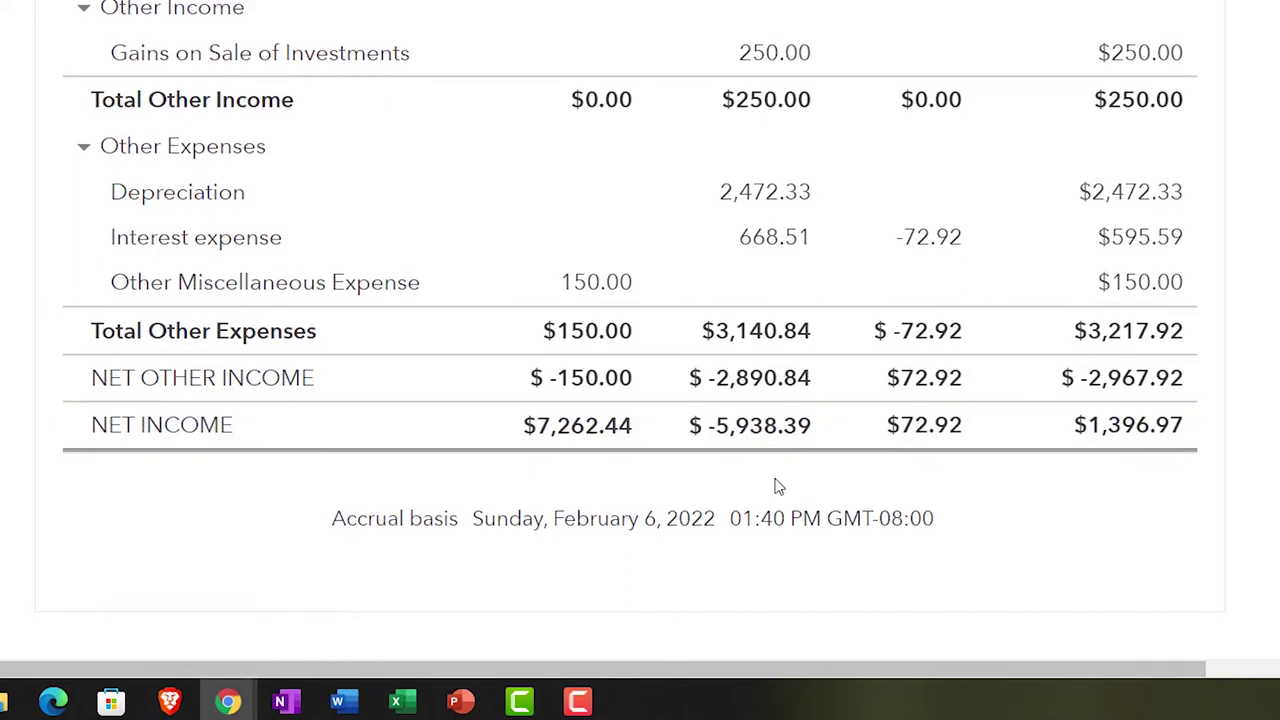
{"action": "scroll", "coordinate": [777, 487], "scroll_direction": "up", "scroll_amount": 12}
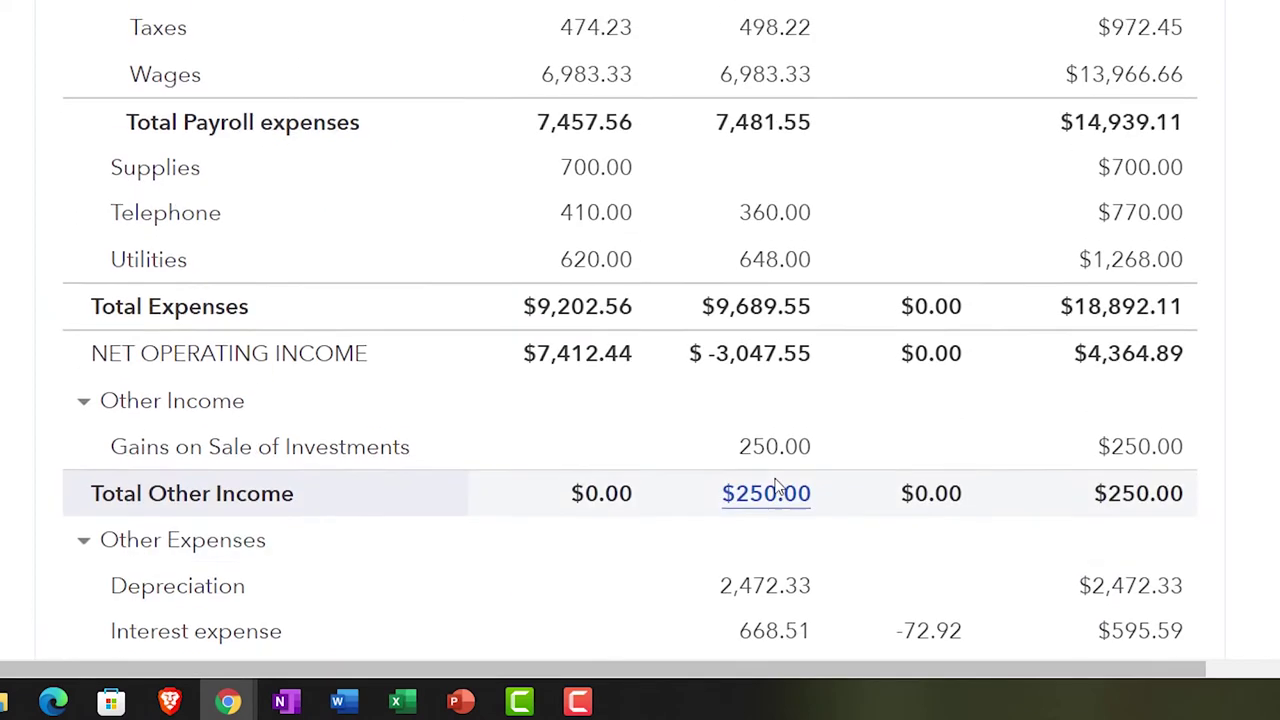
{"action": "scroll", "coordinate": [777, 487], "scroll_direction": "up", "scroll_amount": 2}
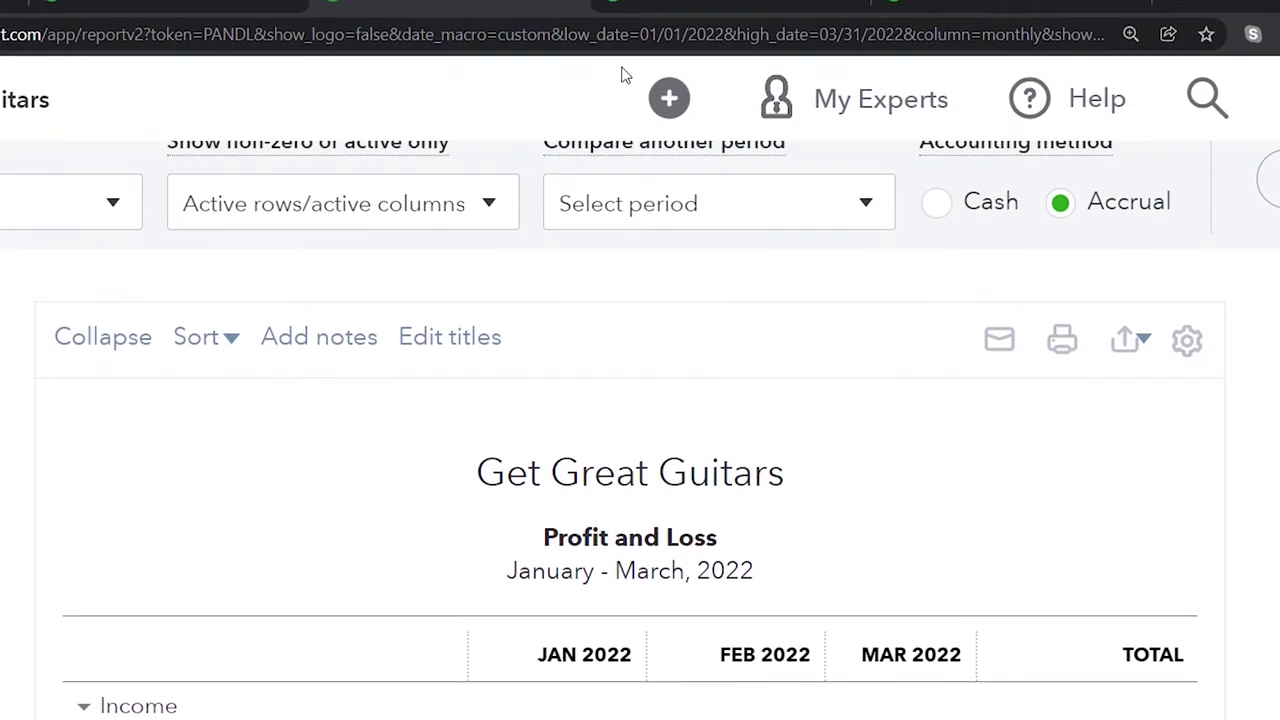
Examine the Trial Balance as of February 28, 2022, from the asset accounts through liabilities, equity, income and expenses.
{"action": "left_click", "coordinate": [658, 17]}
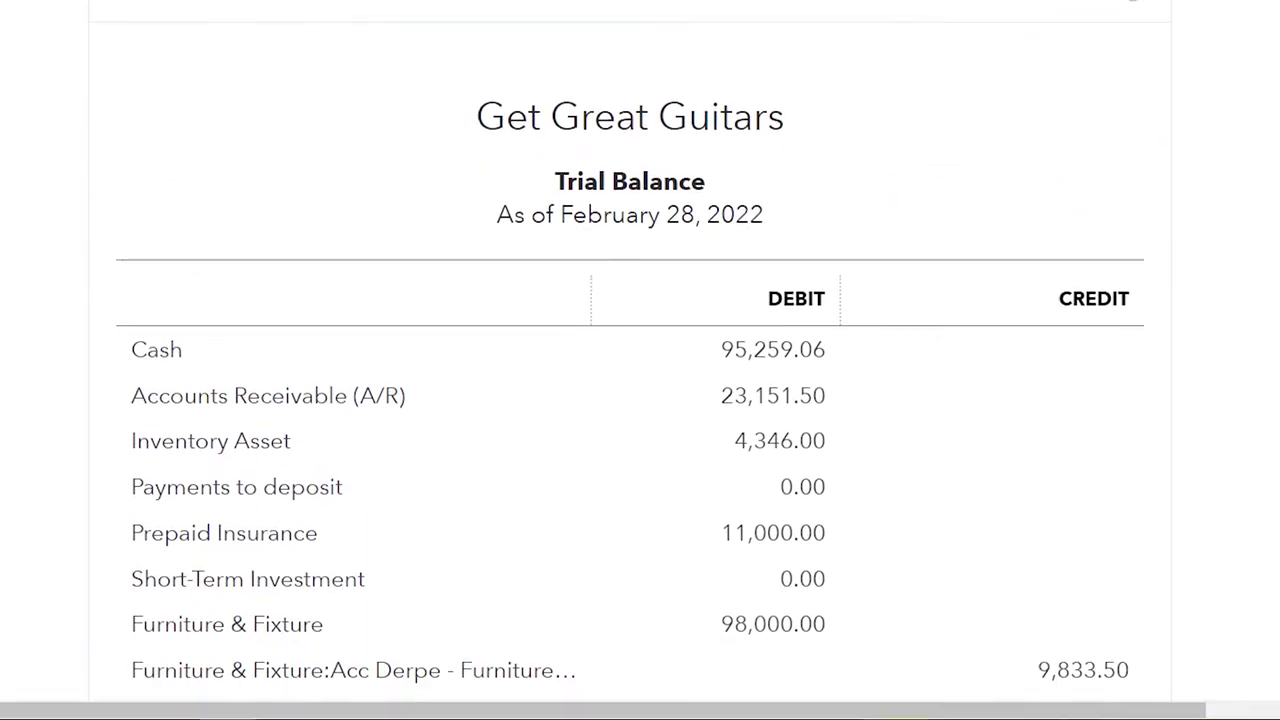
{"action": "scroll", "coordinate": [630, 400], "scroll_direction": "down", "scroll_amount": 3}
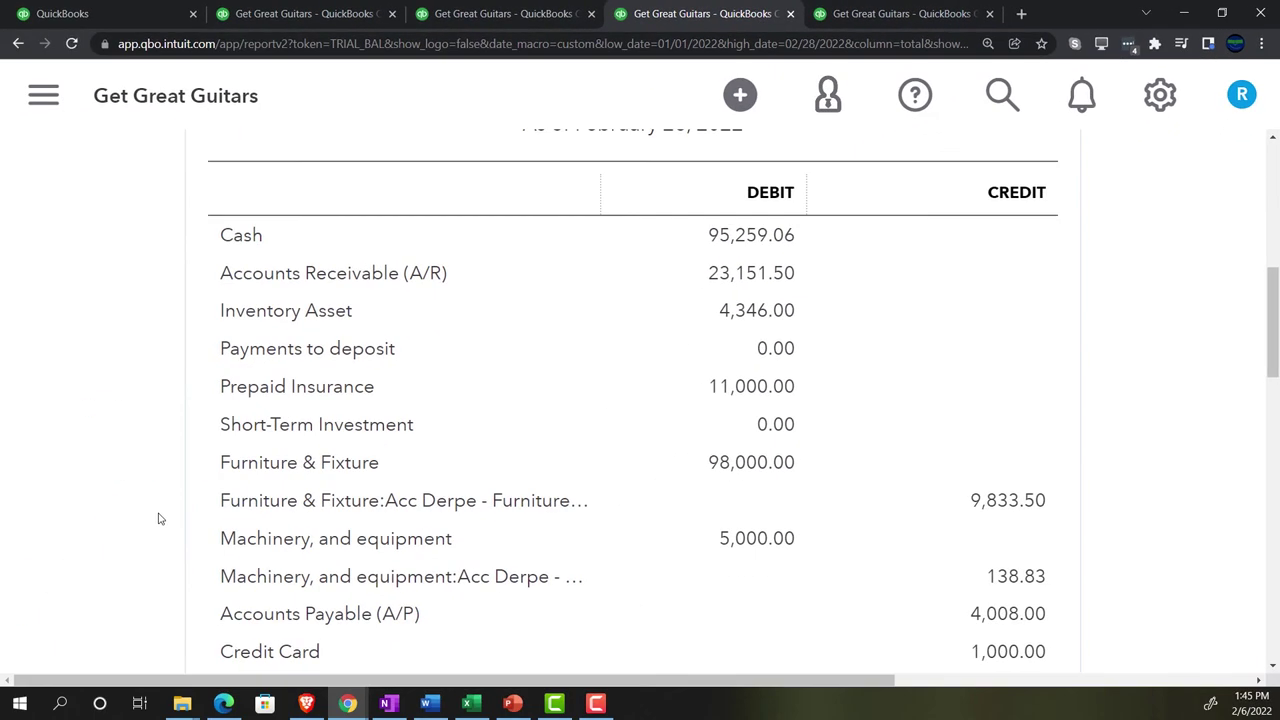
{"action": "scroll", "coordinate": [158, 518], "scroll_direction": "down", "scroll_amount": 1}
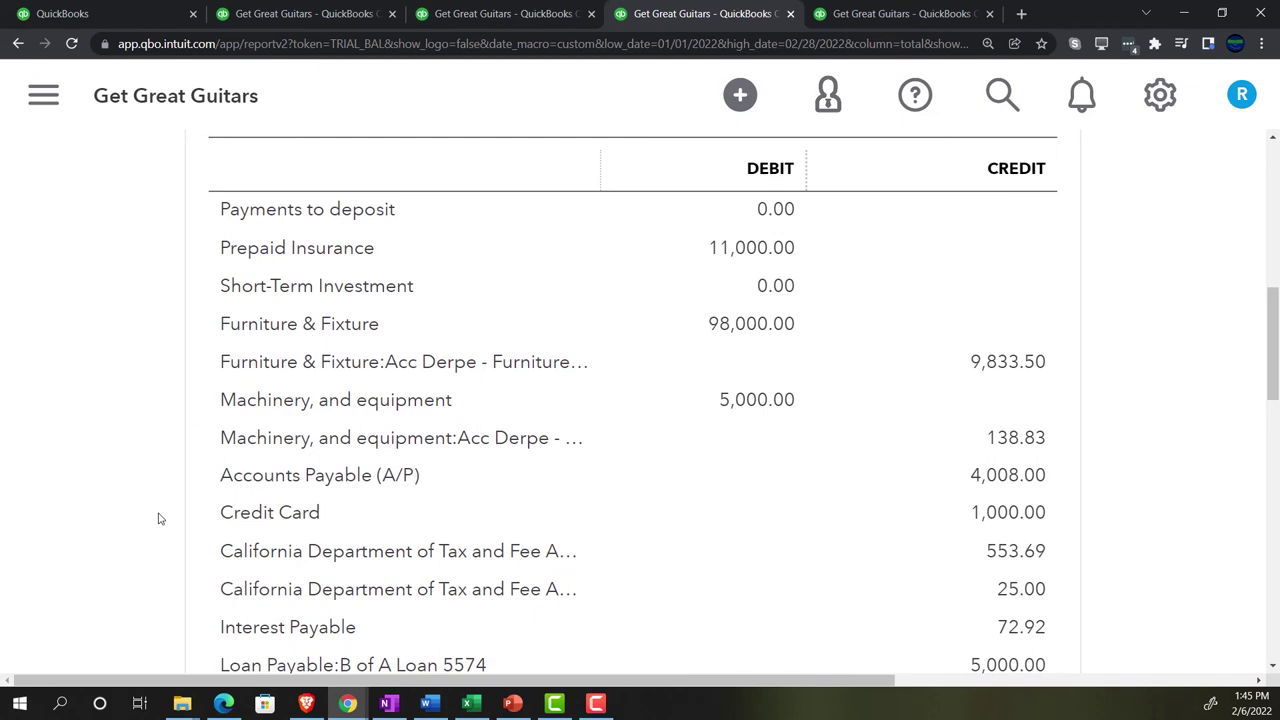
{"action": "scroll", "coordinate": [158, 518], "scroll_direction": "down", "scroll_amount": 1}
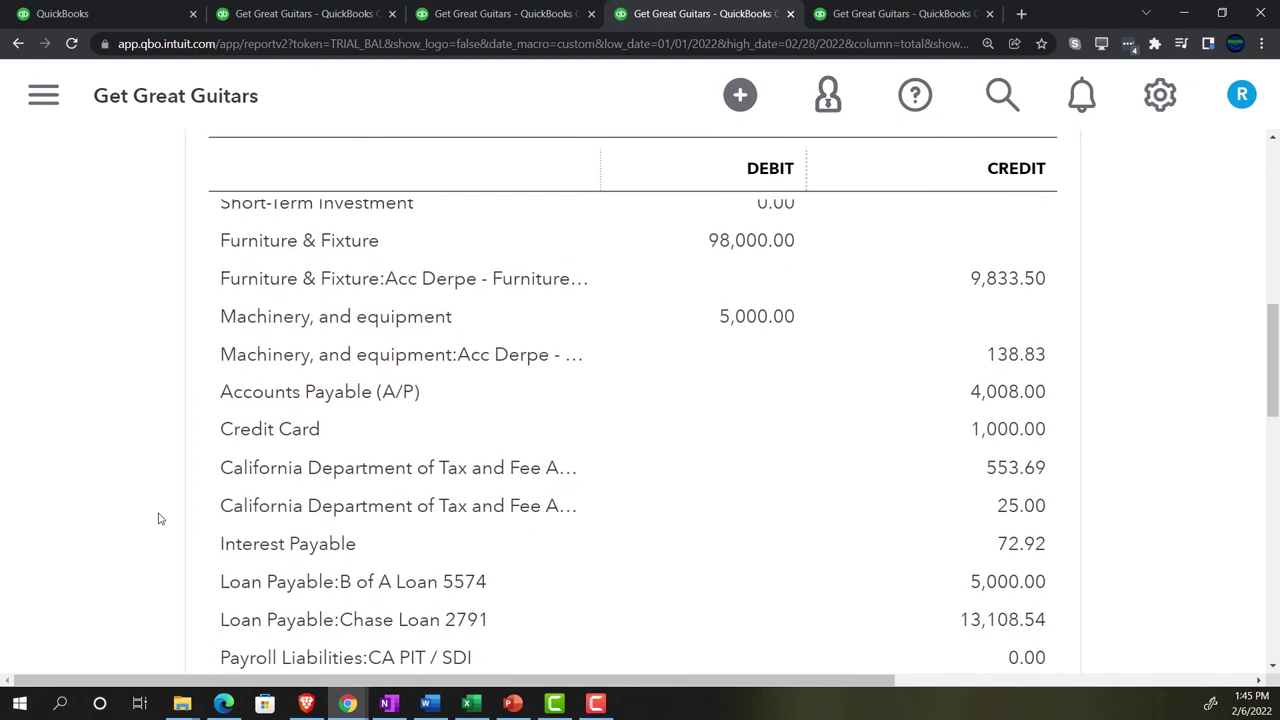
{"action": "scroll", "coordinate": [158, 518], "scroll_direction": "down", "scroll_amount": 1}
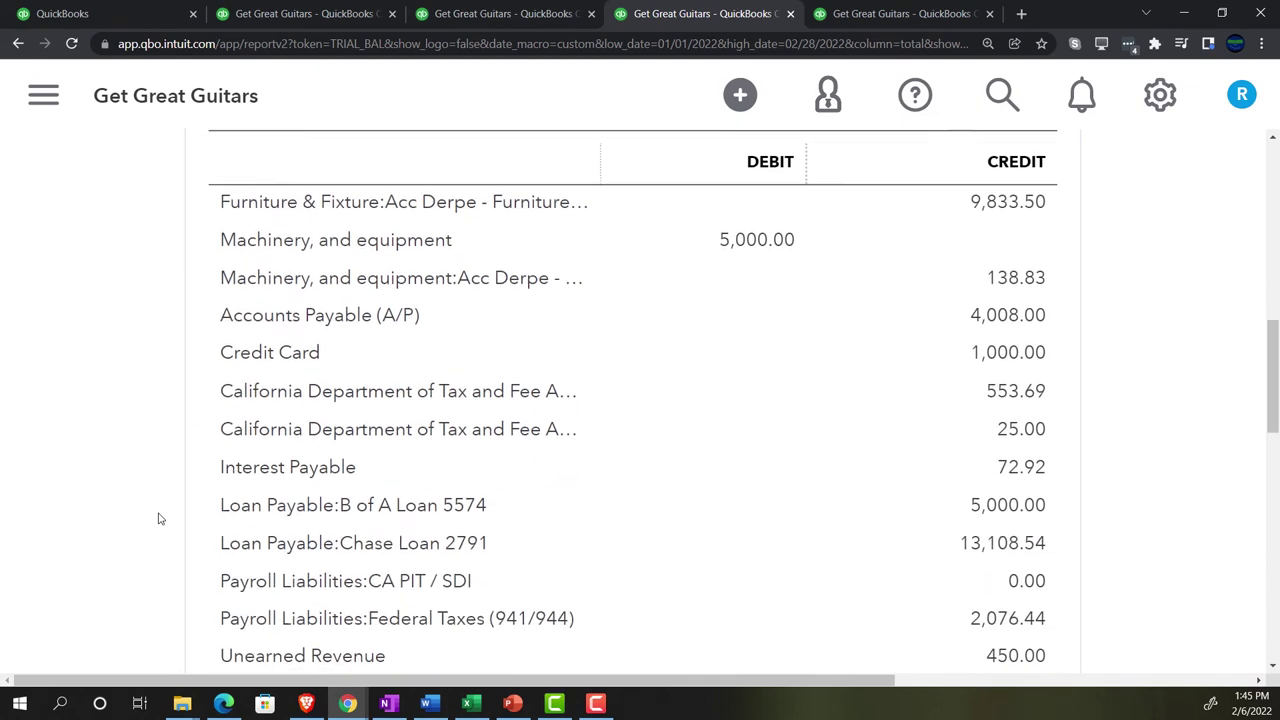
{"action": "scroll", "coordinate": [158, 518], "scroll_direction": "down", "scroll_amount": 1}
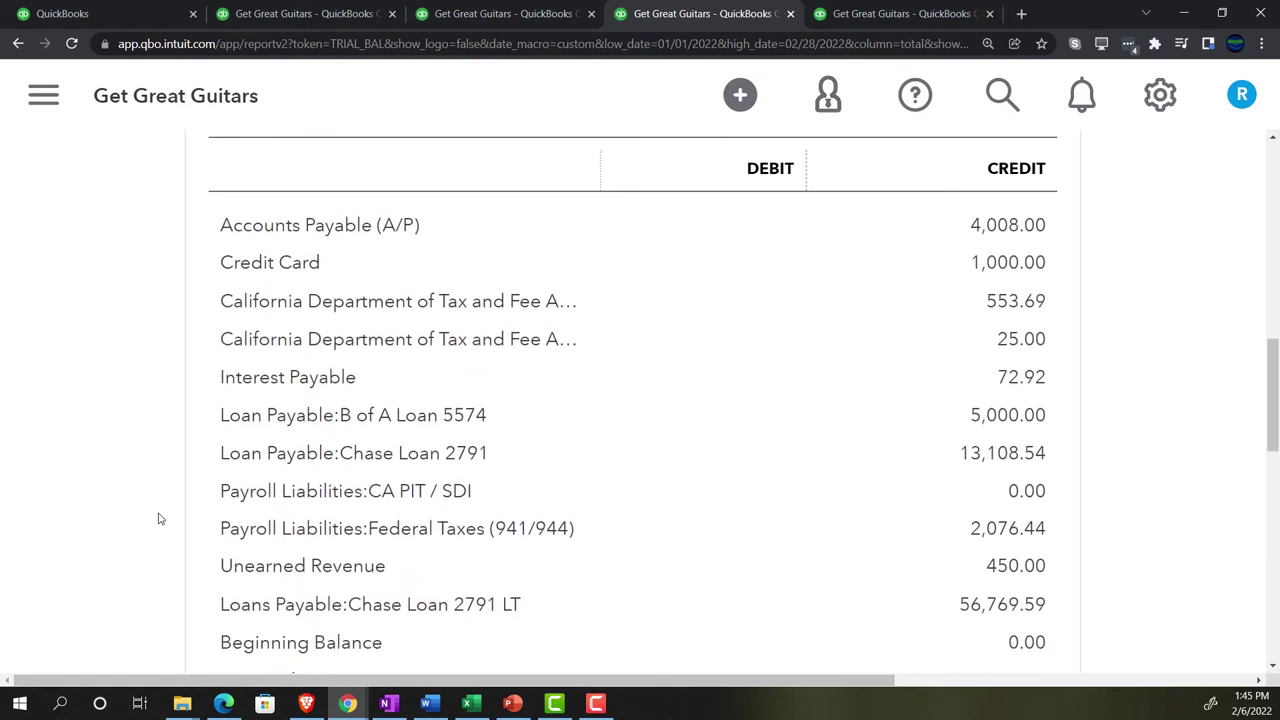
{"action": "scroll", "coordinate": [158, 518], "scroll_direction": "down", "scroll_amount": 1}
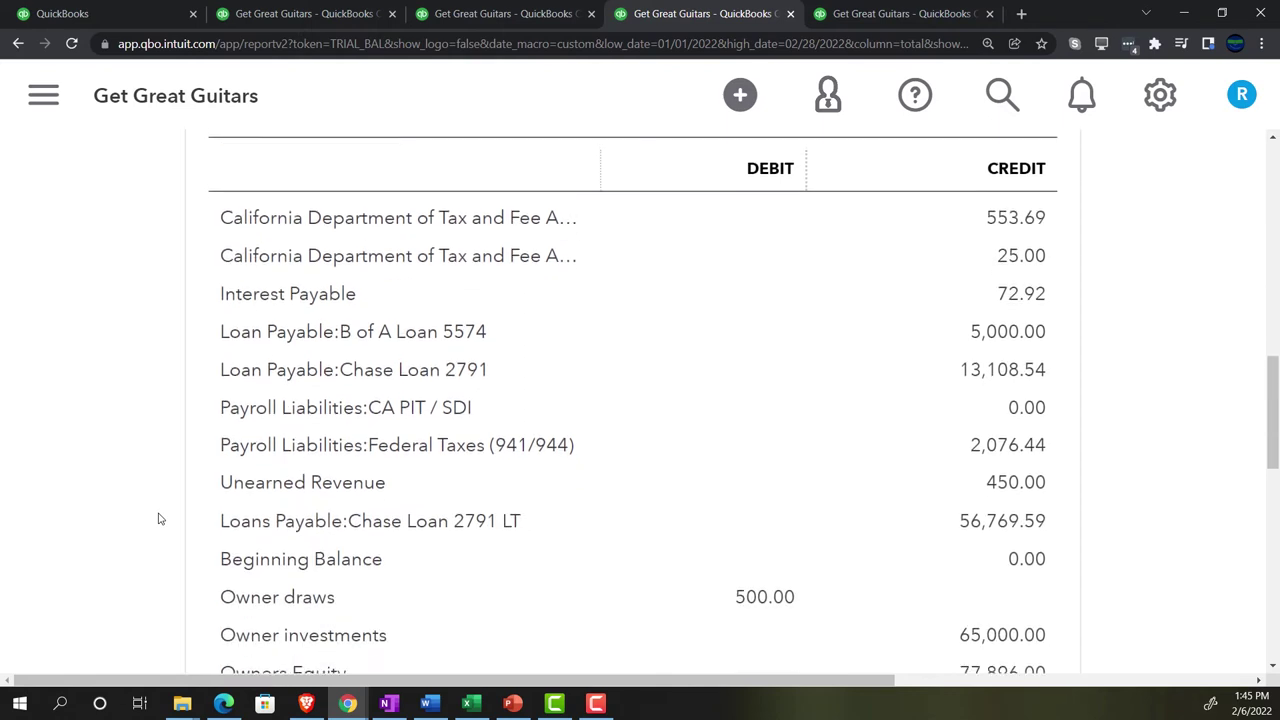
{"action": "scroll", "coordinate": [158, 518], "scroll_direction": "down", "scroll_amount": 1}
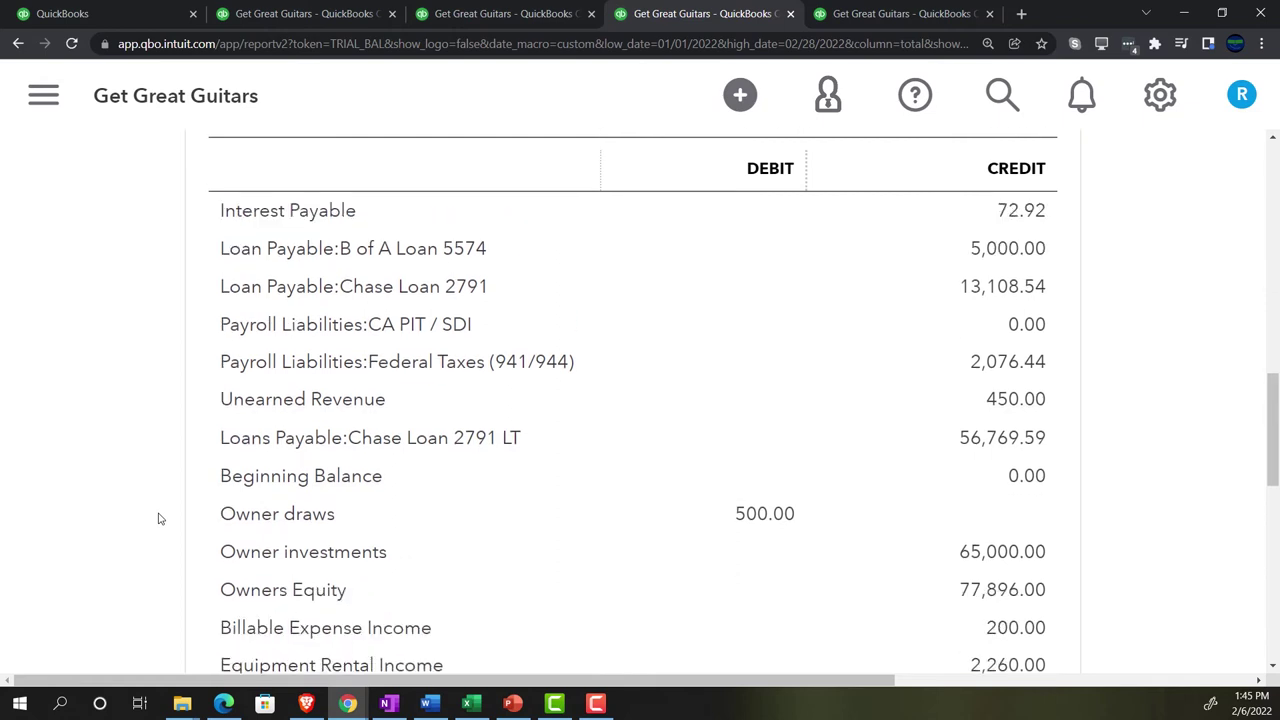
{"action": "scroll", "coordinate": [158, 518], "scroll_direction": "down", "scroll_amount": 1}
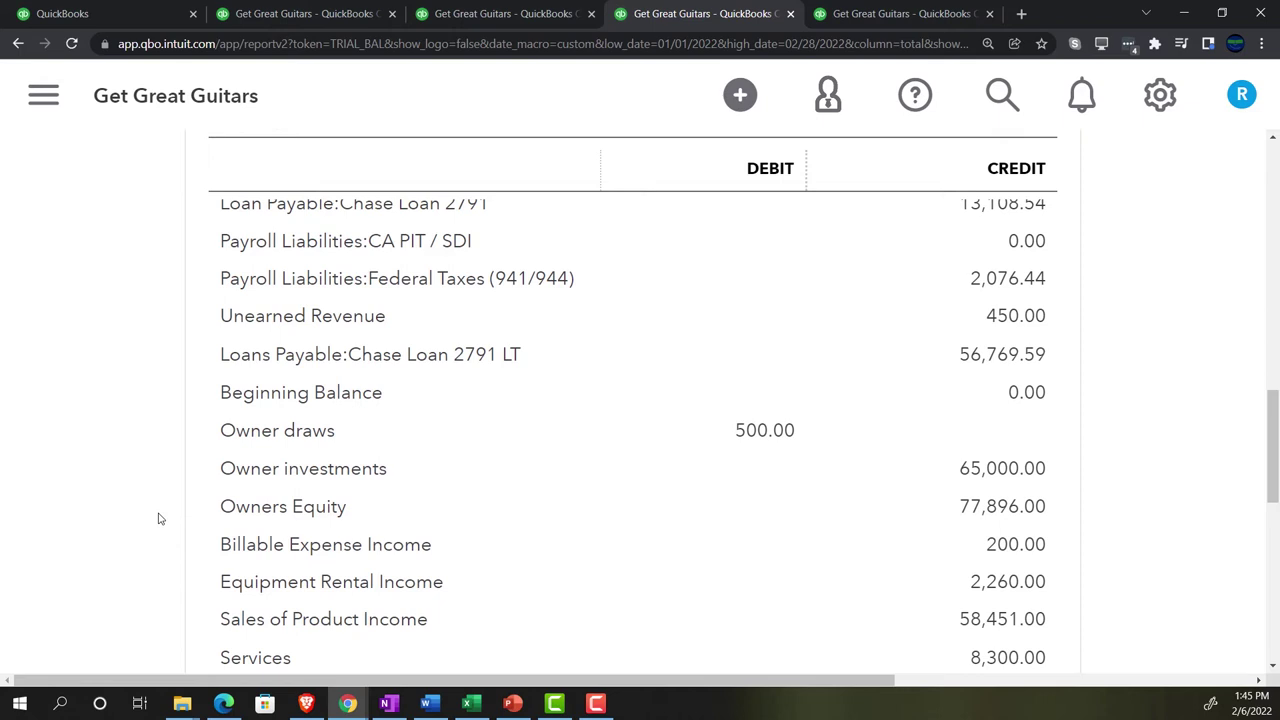
{"action": "scroll", "coordinate": [158, 518], "scroll_direction": "down", "scroll_amount": 1}
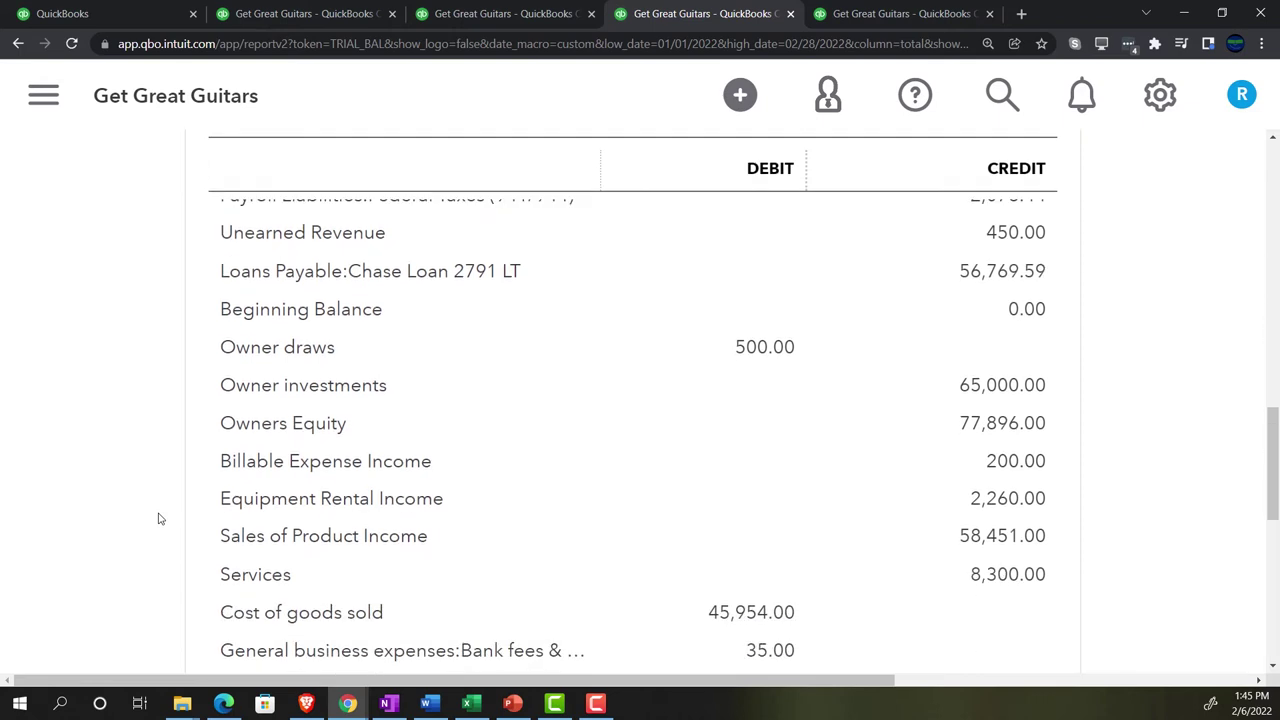
{"action": "scroll", "coordinate": [158, 518], "scroll_direction": "down", "scroll_amount": 3}
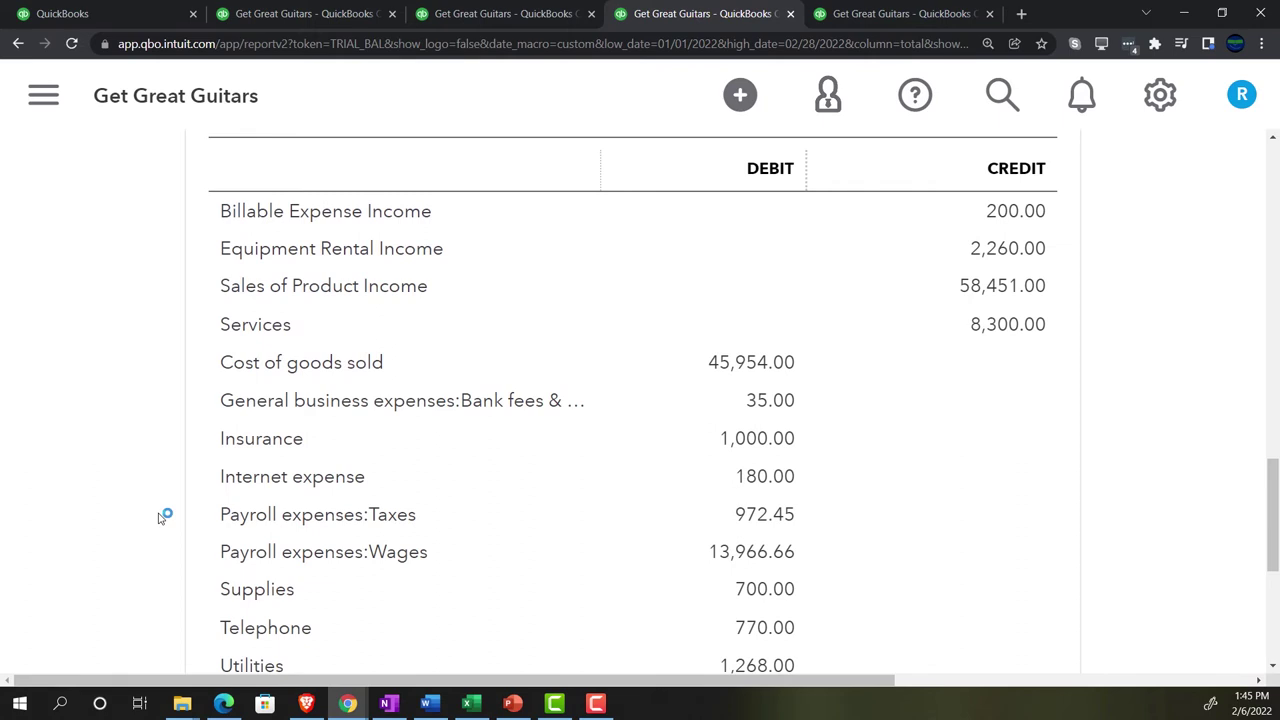
{"action": "scroll", "coordinate": [158, 518], "scroll_direction": "down", "scroll_amount": 1}
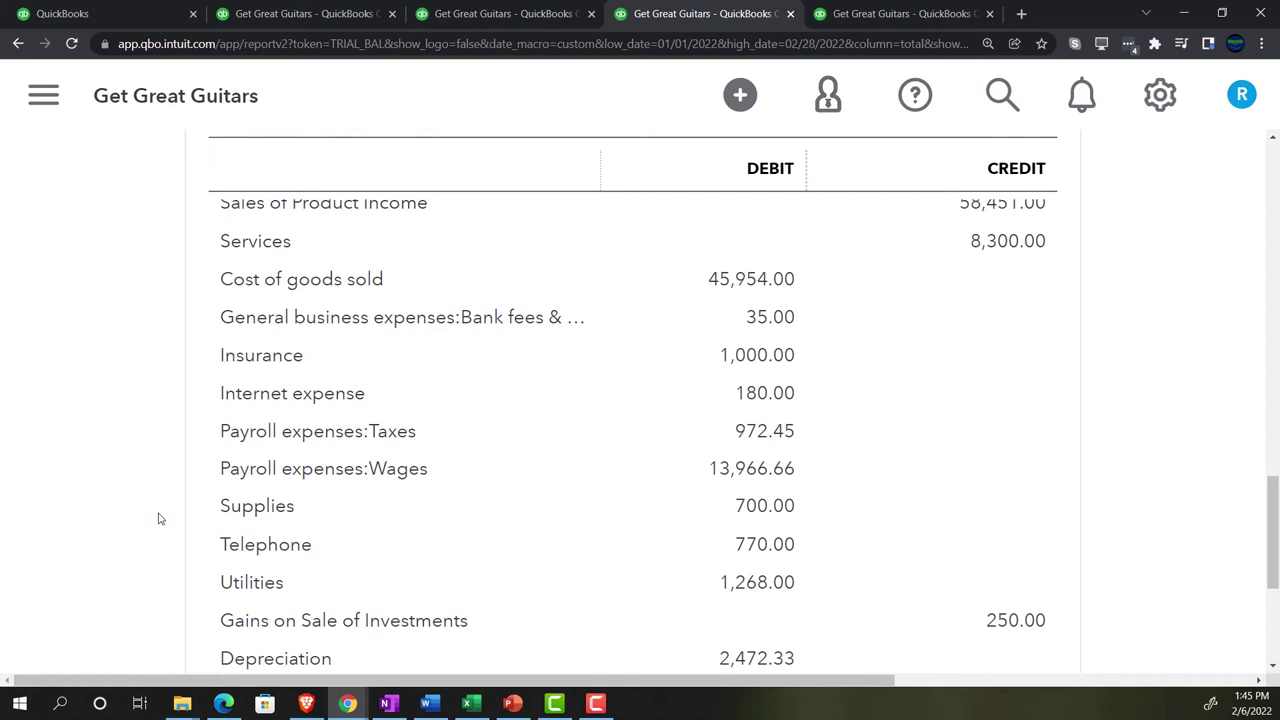
{"action": "scroll", "coordinate": [158, 518], "scroll_direction": "down", "scroll_amount": 2}
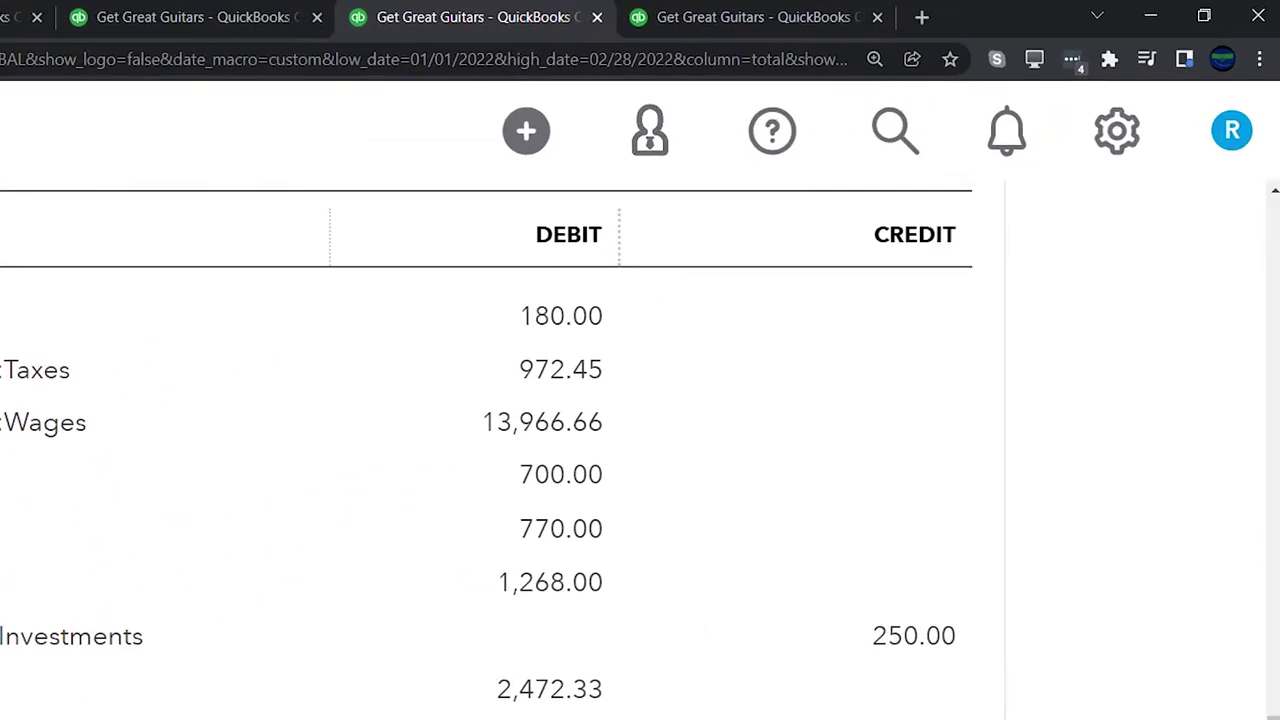
Review the transaction types listed in the February 28, 2022 Journal report at a smaller page zoom.
{"action": "left_click", "coordinate": [682, 16]}
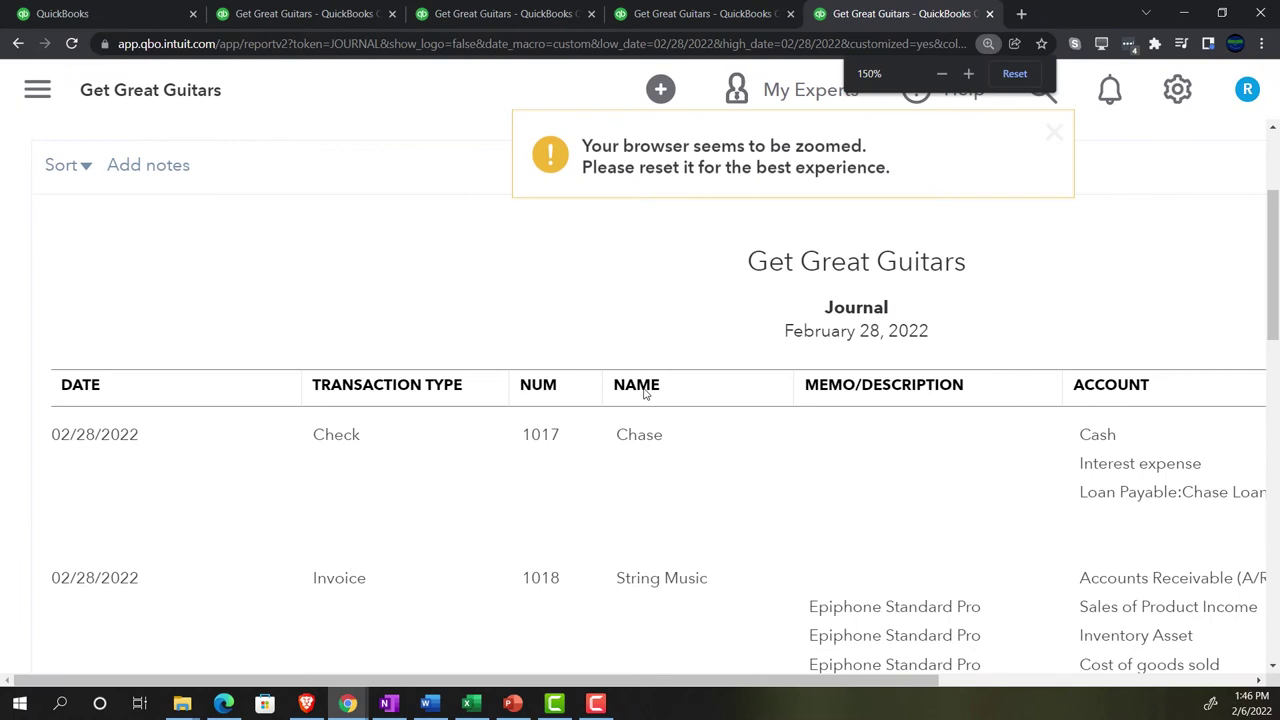
{"action": "key", "text": "ctrl+minus"}
{"action": "key", "text": "ctrl+minus"}
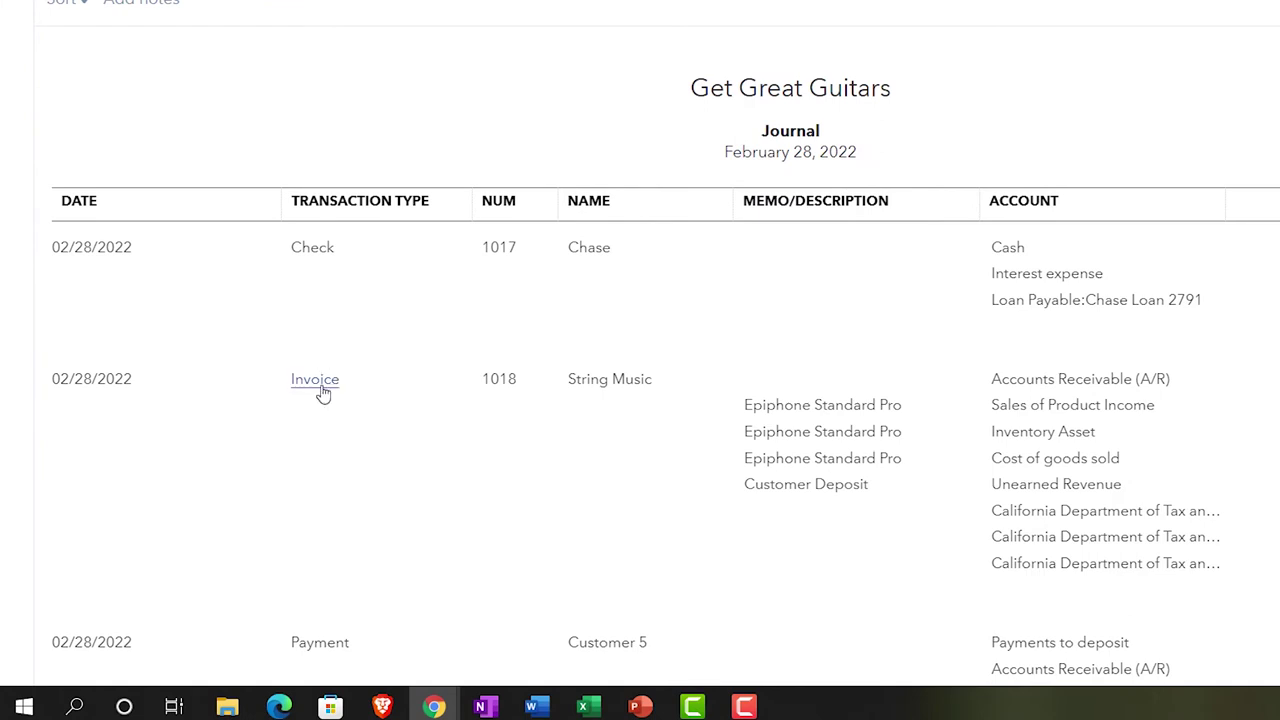
{"action": "scroll", "coordinate": [315, 557], "scroll_direction": "down", "scroll_amount": 1}
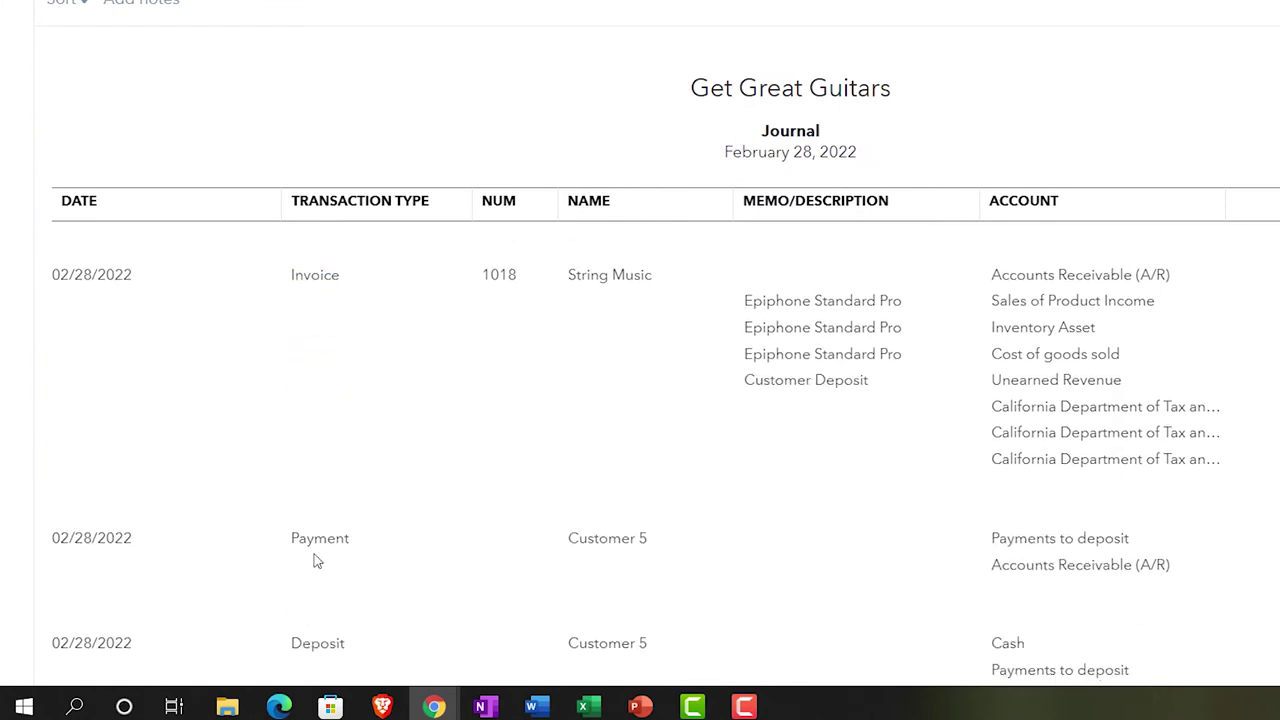
{"action": "scroll", "coordinate": [315, 561], "scroll_direction": "down", "scroll_amount": 2}
{"action": "scroll", "coordinate": [315, 561], "scroll_direction": "up", "scroll_amount": 3}
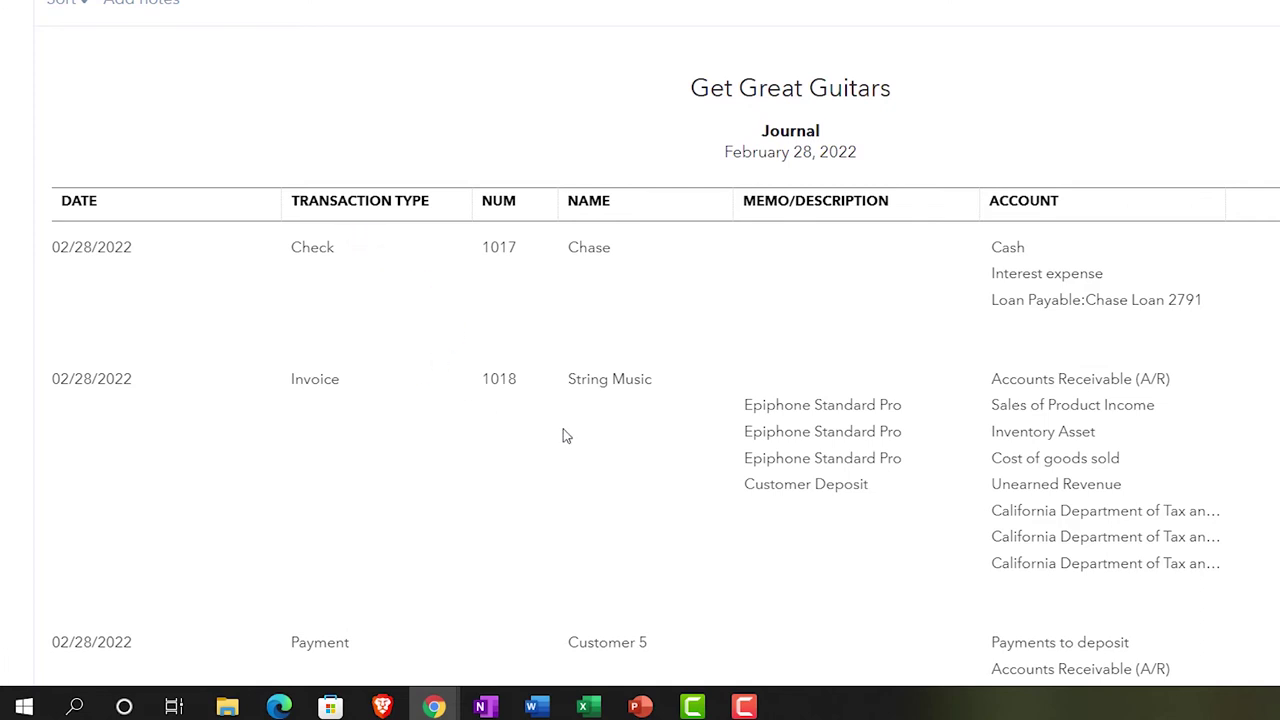
{"action": "scroll", "coordinate": [566, 437], "scroll_direction": "up", "scroll_amount": 2}
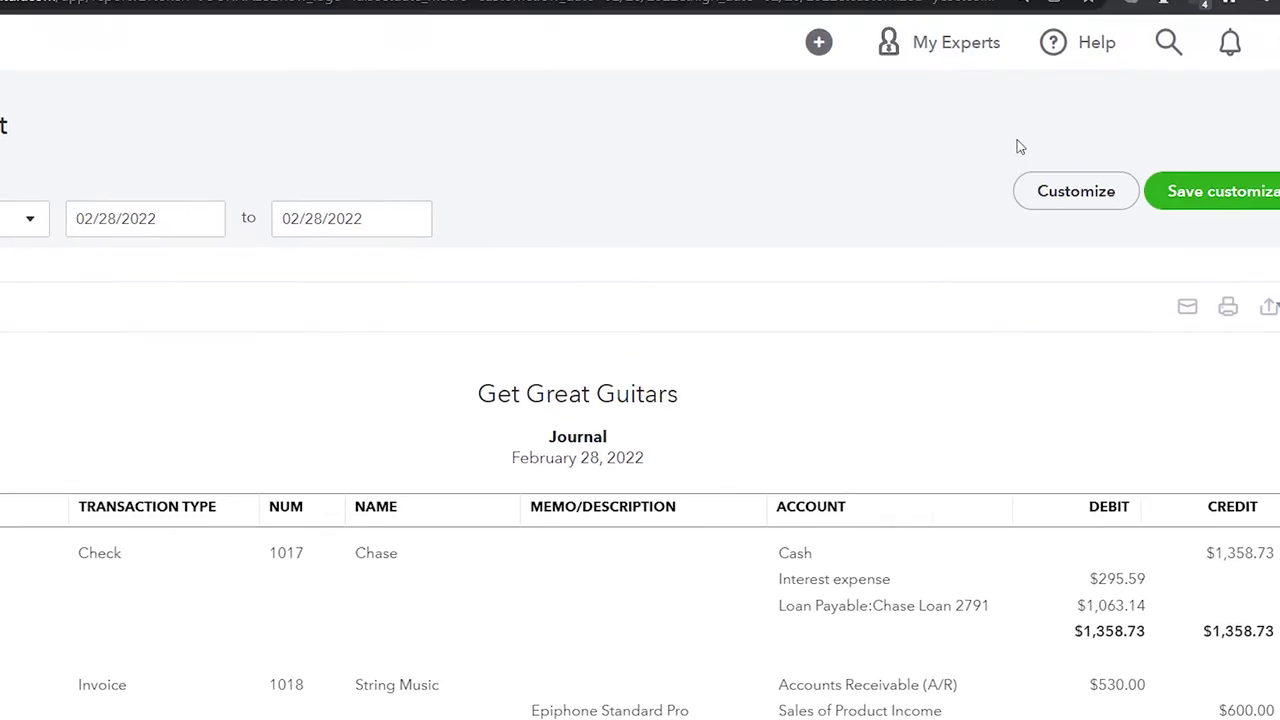
Filter the February 28, 2022 Journal report to the Journal Entry transaction type and run the report.
{"action": "left_click", "coordinate": [1262, 78]}
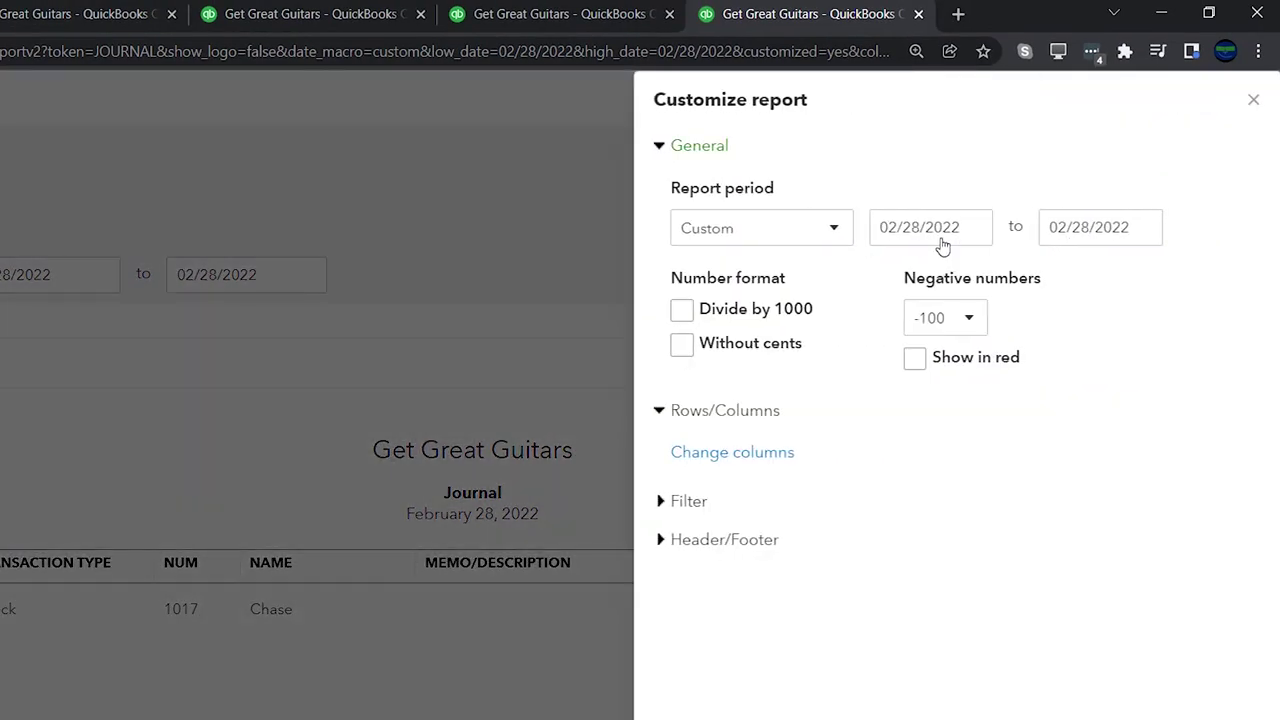
{"action": "left_click", "coordinate": [677, 503]}
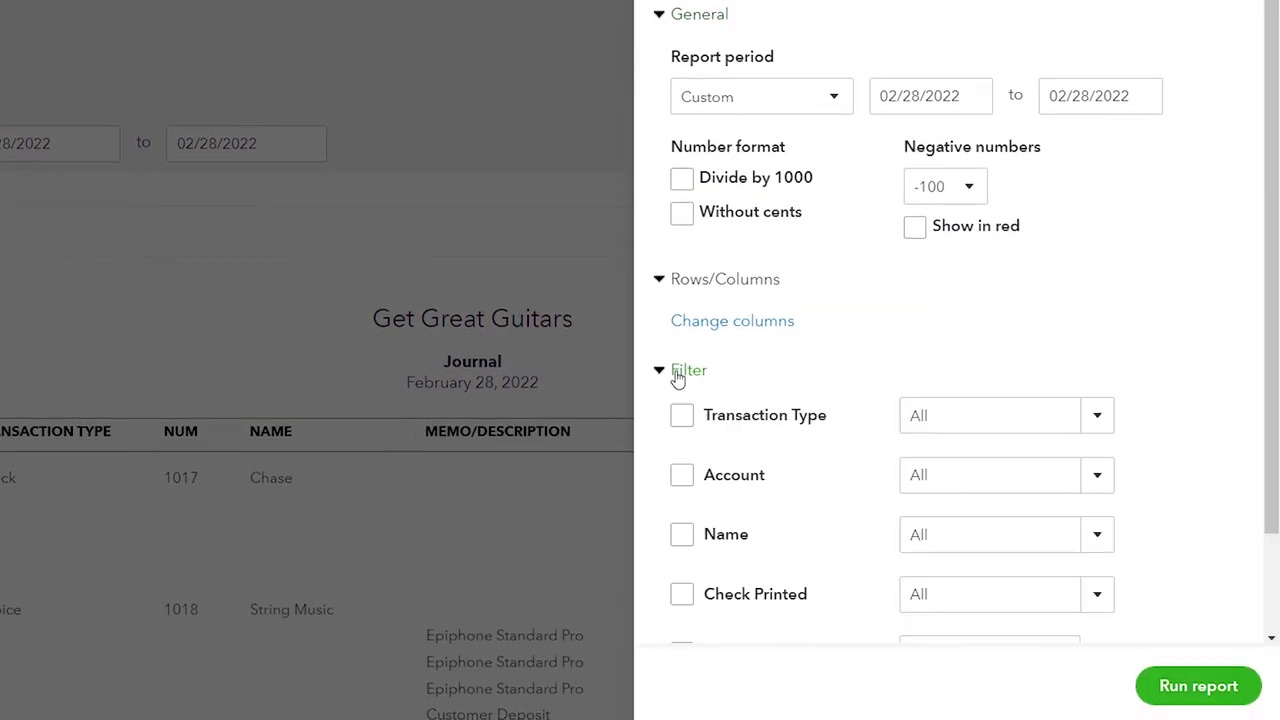
{"action": "scroll", "coordinate": [677, 375], "scroll_direction": "down", "scroll_amount": 2}
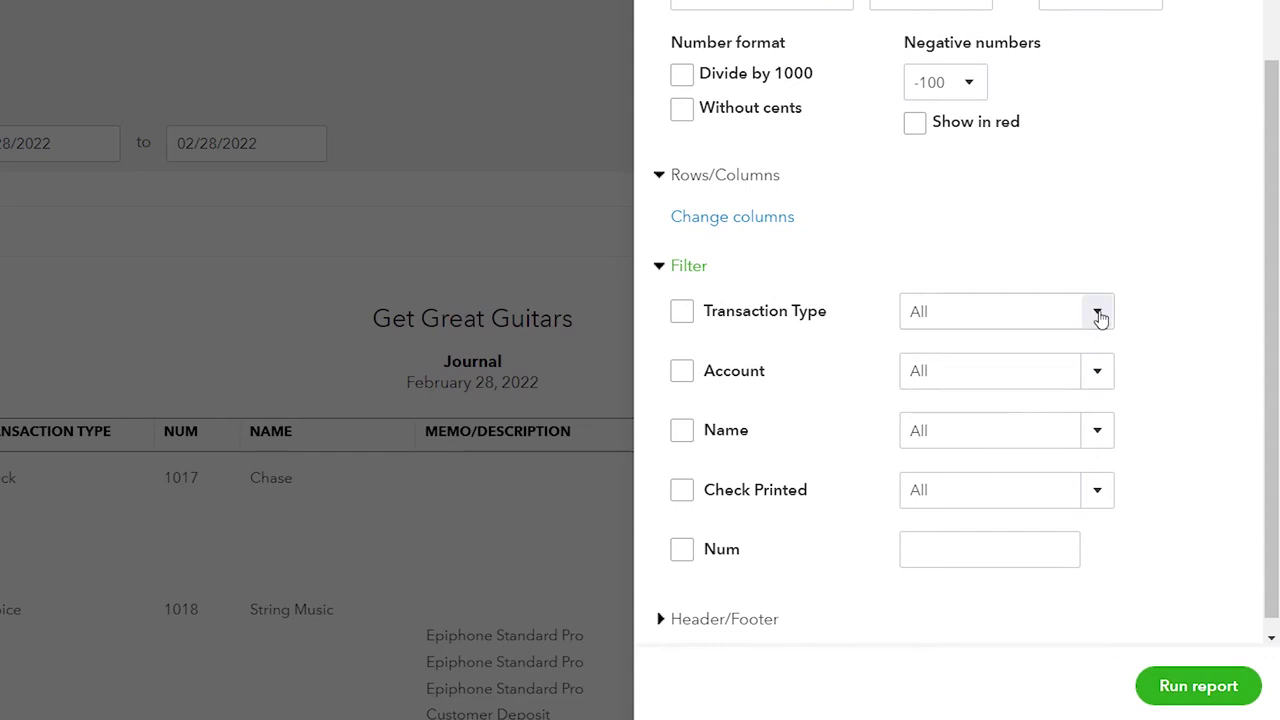
{"action": "left_click", "coordinate": [1099, 313]}
{"action": "scroll", "coordinate": [1069, 501], "scroll_direction": "down", "scroll_amount": 1}
{"action": "scroll", "coordinate": [1069, 501], "scroll_direction": "down", "scroll_amount": 1}
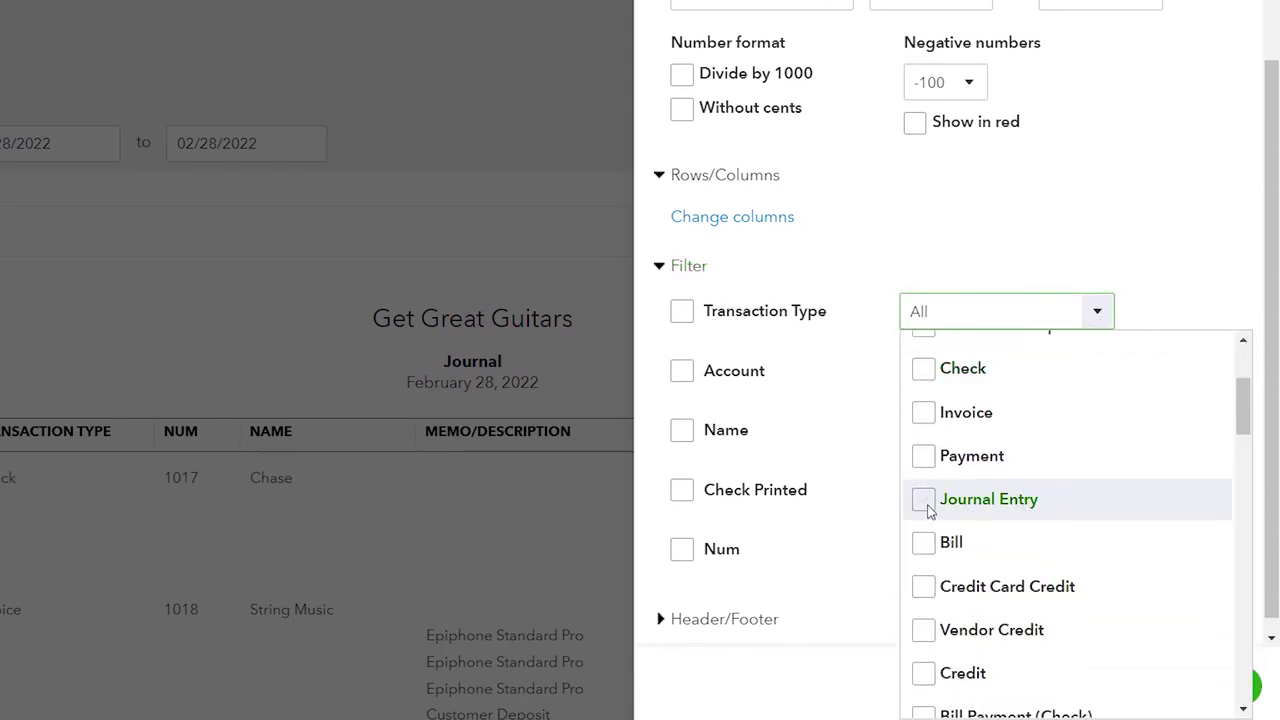
{"action": "left_click", "coordinate": [925, 505]}
{"action": "left_click", "coordinate": [1068, 237]}
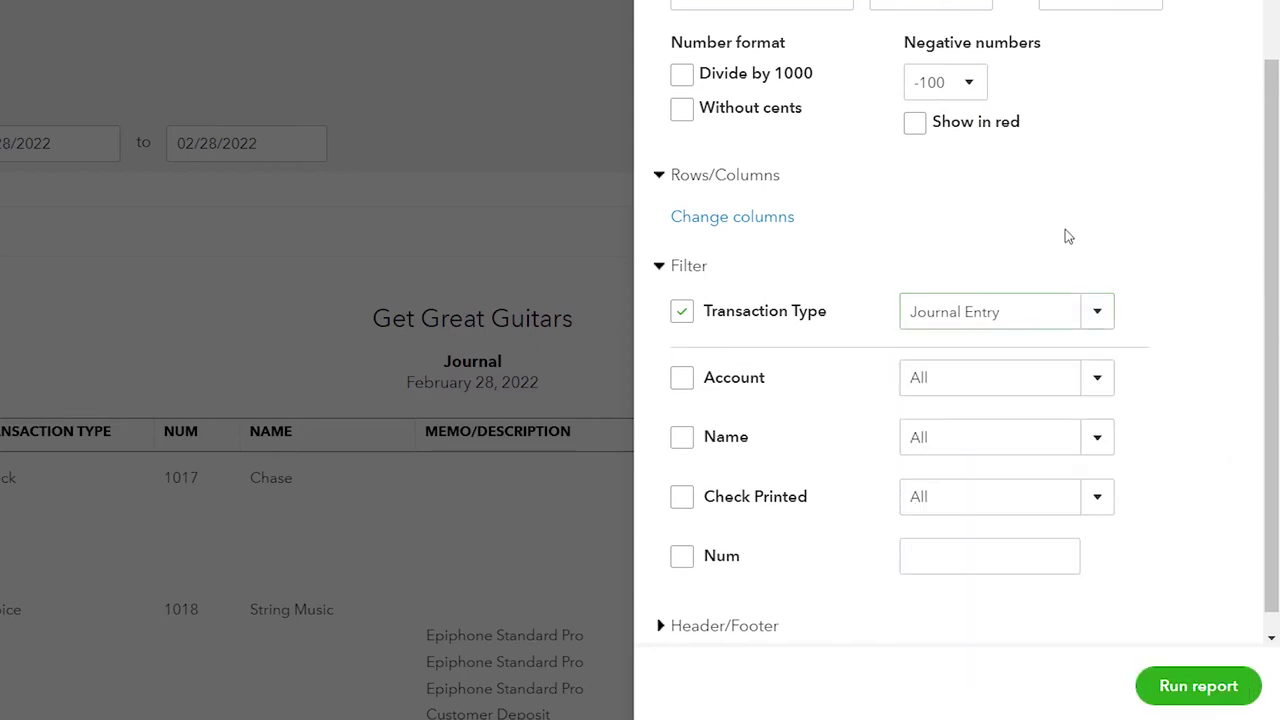
{"action": "left_click", "coordinate": [1174, 686]}
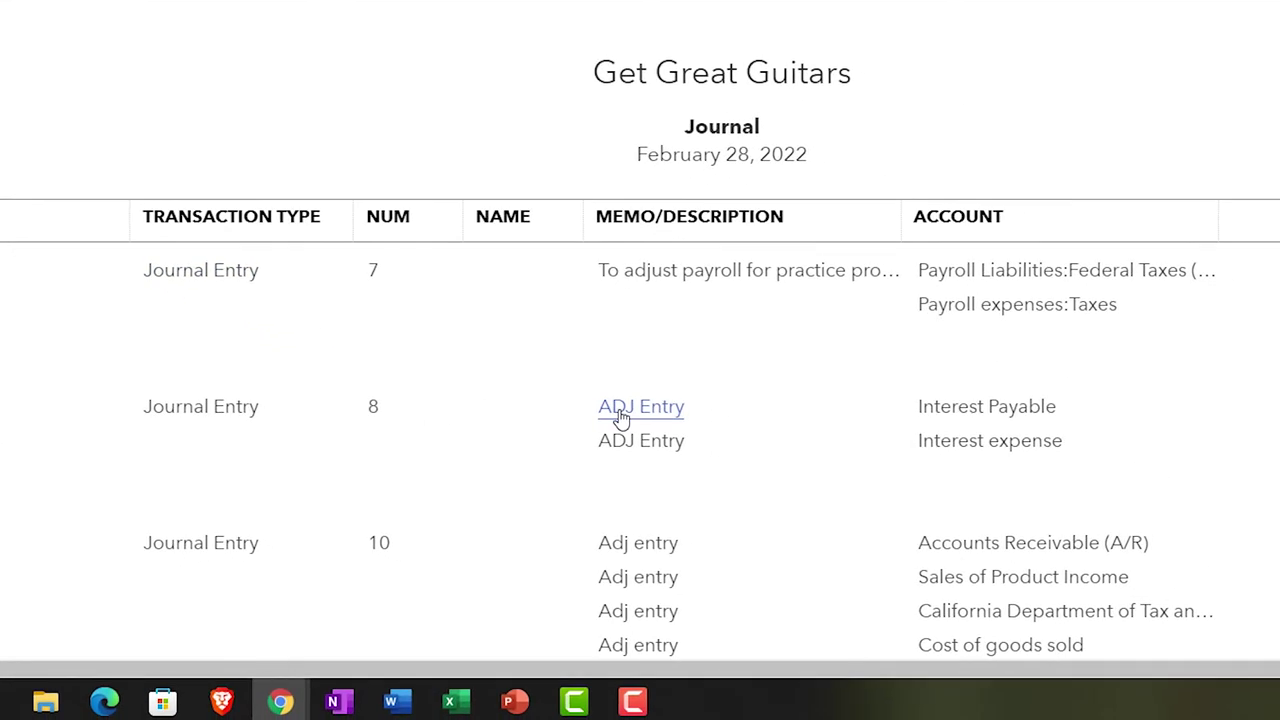
Review the filtered journal entries numbered 7 through 17, with their memos, accounts and debit and credit amounts.
{"action": "scroll", "coordinate": [620, 418], "scroll_direction": "down", "scroll_amount": 1}
{"action": "scroll", "coordinate": [620, 418], "scroll_direction": "down", "scroll_amount": 3}
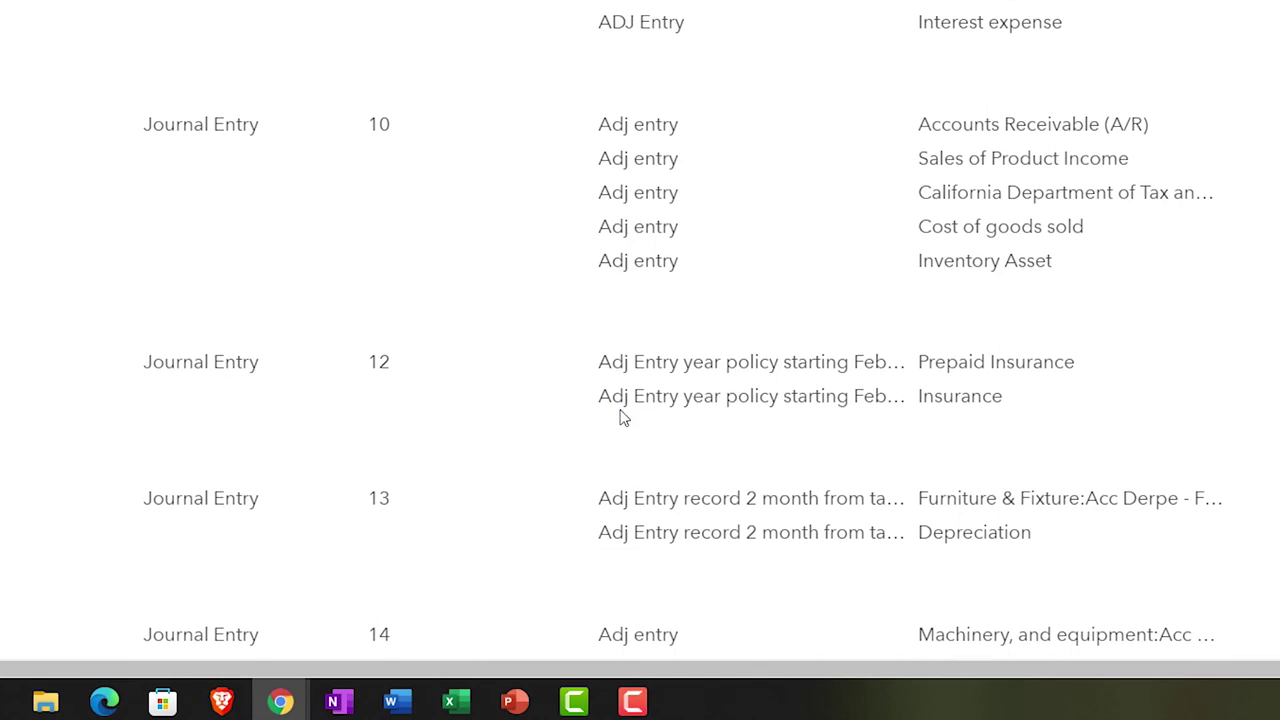
{"action": "scroll", "coordinate": [622, 418], "scroll_direction": "up", "scroll_amount": 3}
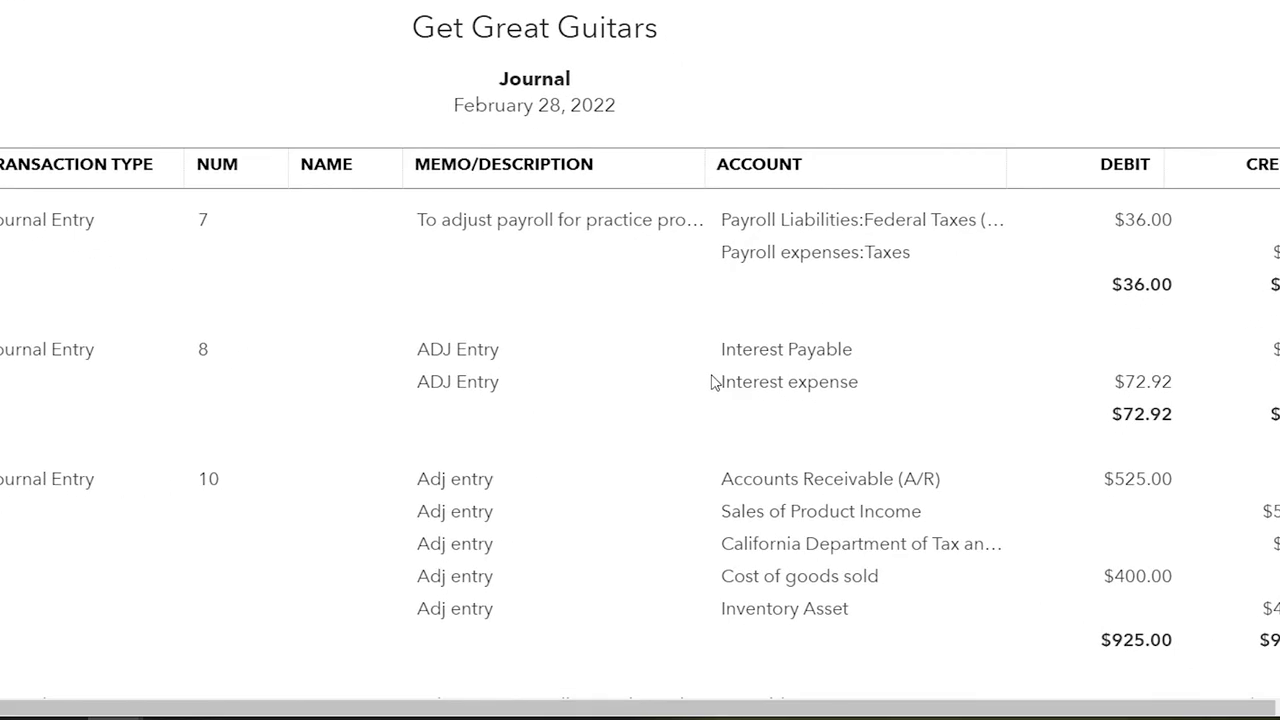
{"action": "scroll", "coordinate": [678, 388], "scroll_direction": "down", "scroll_amount": 2}
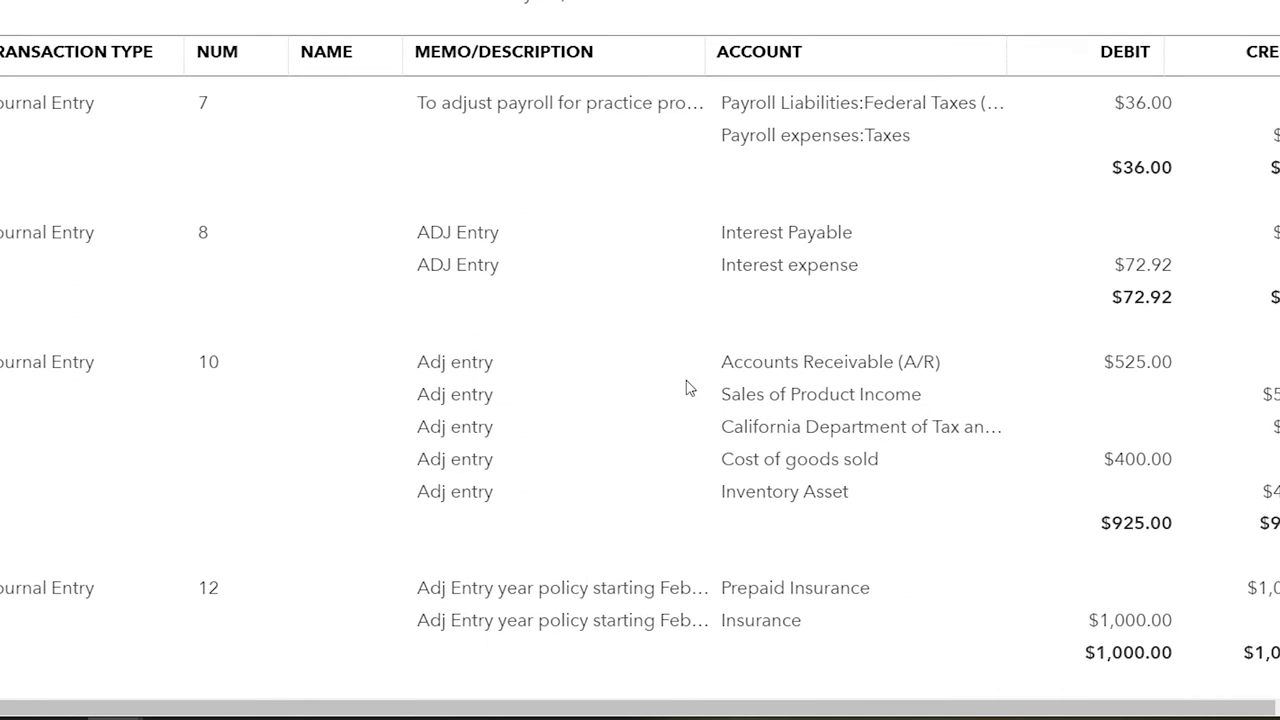
{"action": "scroll", "coordinate": [695, 380], "scroll_direction": "down", "scroll_amount": 3}
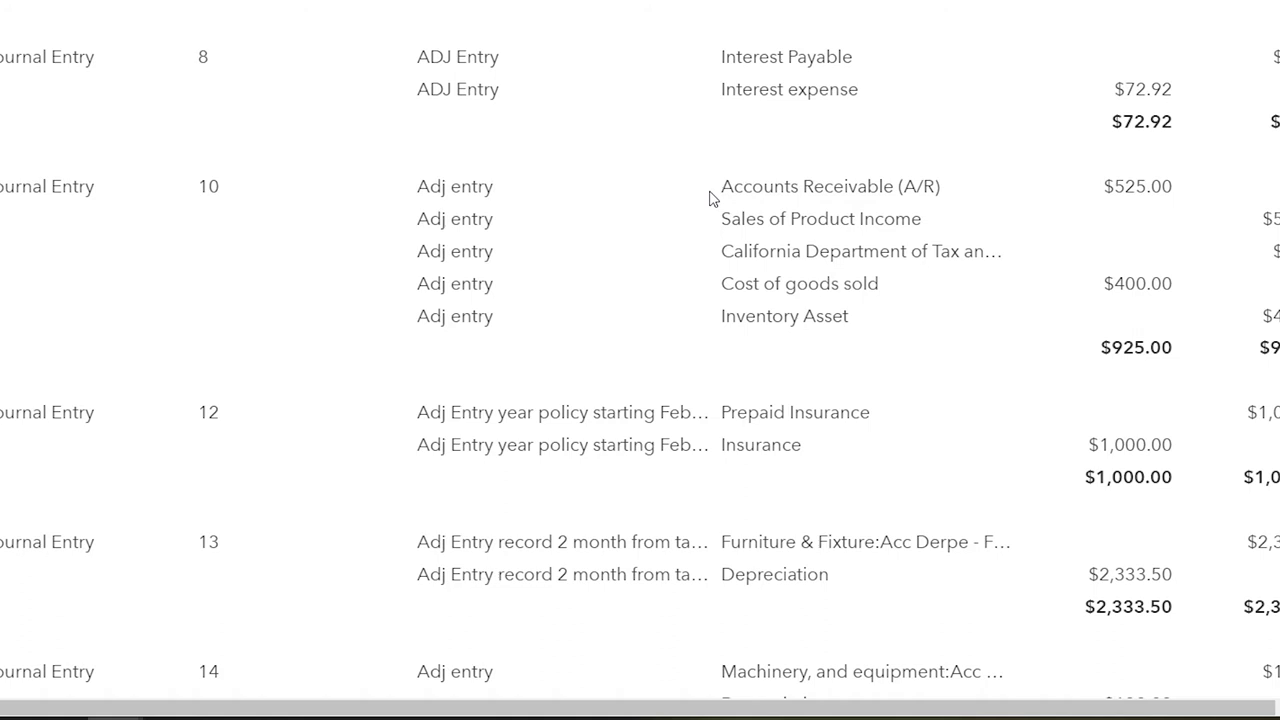
{"action": "scroll", "coordinate": [709, 197], "scroll_direction": "down", "scroll_amount": 1}
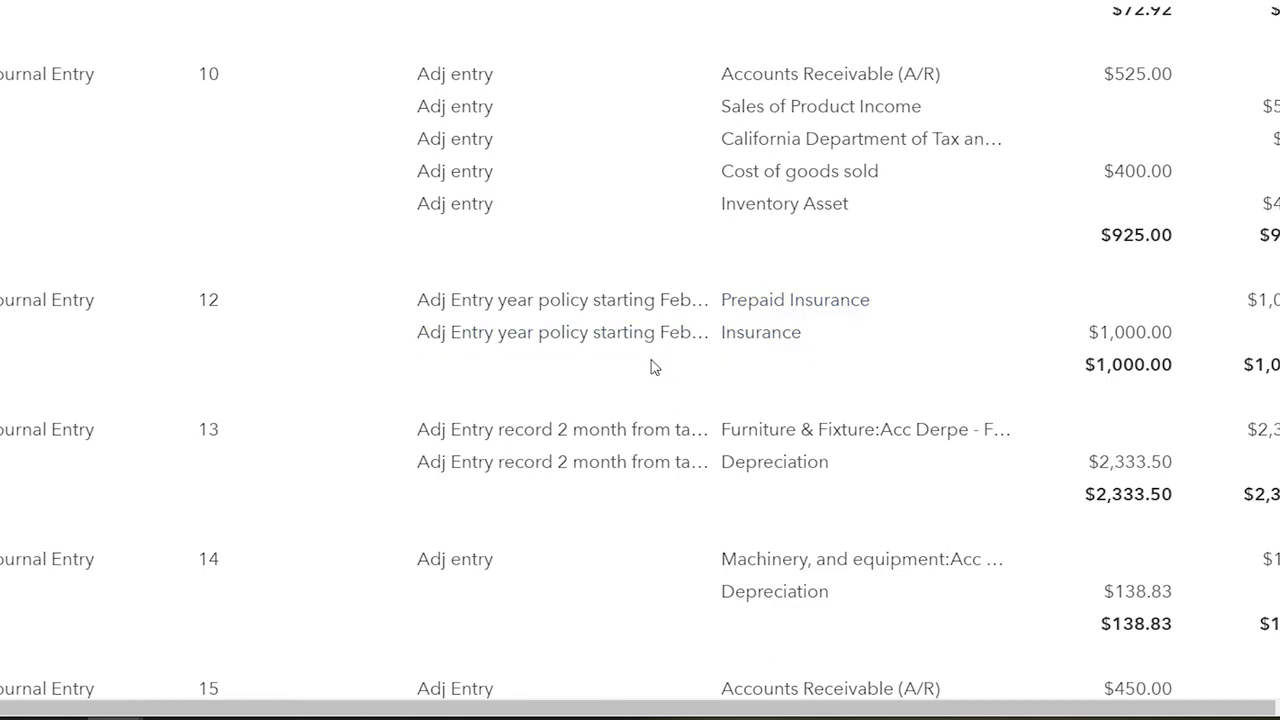
{"action": "scroll", "coordinate": [650, 367], "scroll_direction": "down", "scroll_amount": 1}
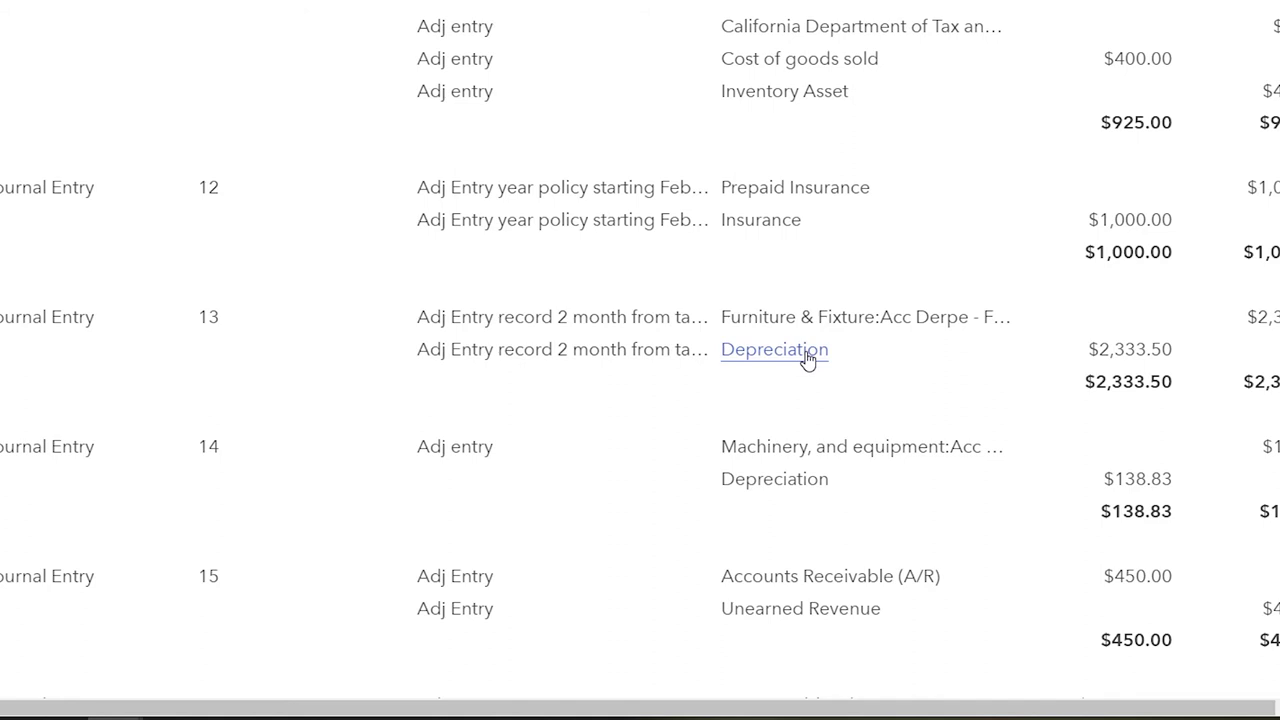
{"action": "scroll", "coordinate": [808, 361], "scroll_direction": "down", "scroll_amount": 1}
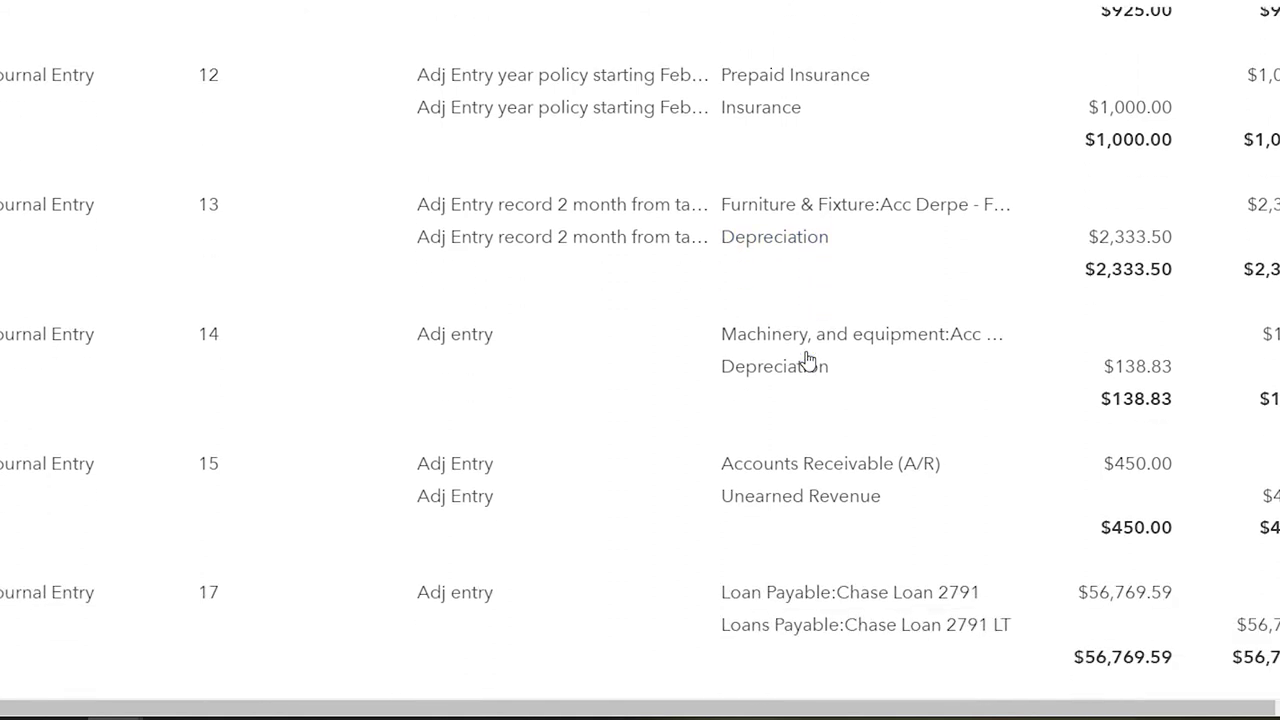
{"action": "scroll", "coordinate": [808, 366], "scroll_direction": "down", "scroll_amount": 1}
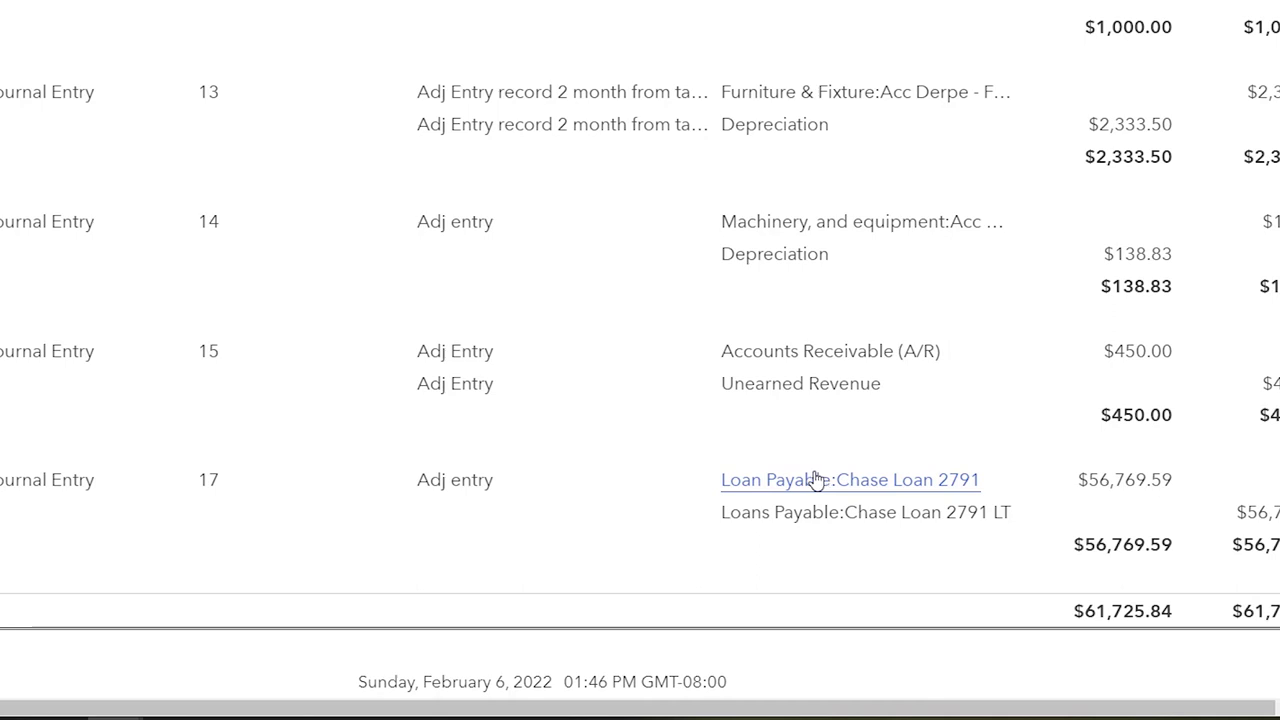
{"action": "scroll", "coordinate": [640, 454], "scroll_direction": "up", "scroll_amount": 7}
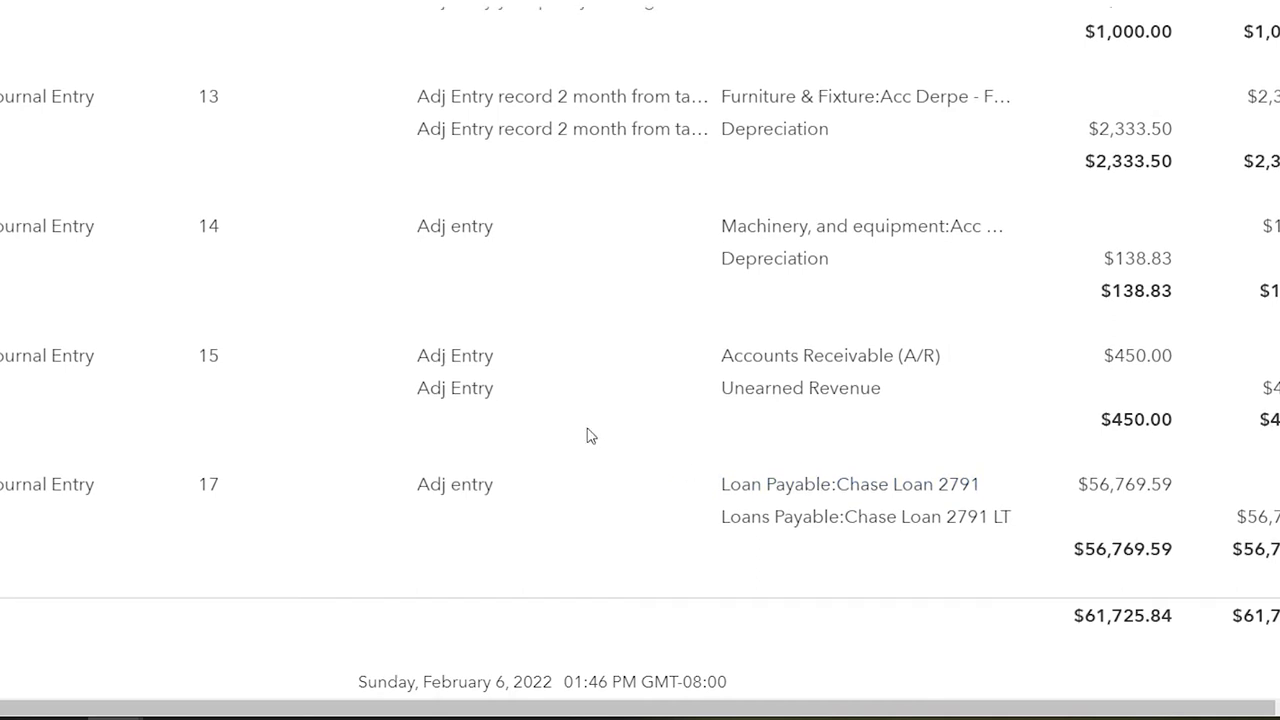
{"action": "scroll", "coordinate": [456, 349], "scroll_direction": "up", "scroll_amount": 2}
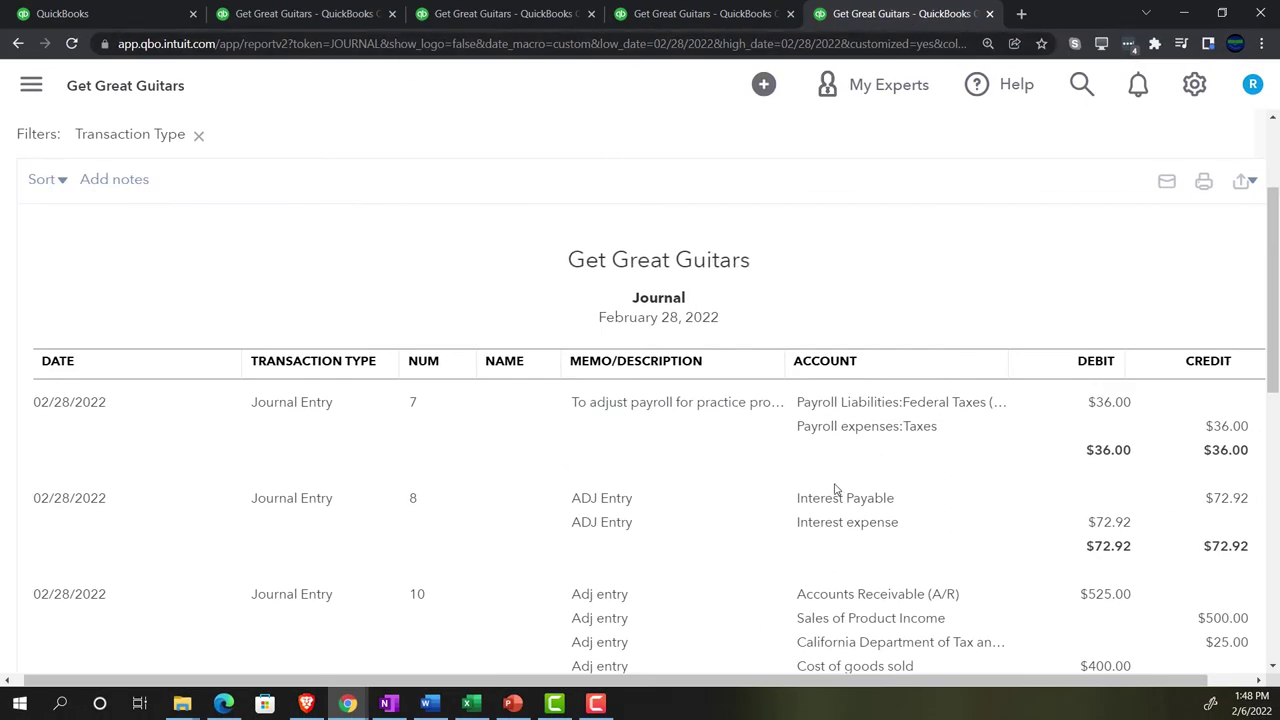
{"action": "scroll", "coordinate": [799, 474], "scroll_direction": "down", "scroll_amount": 1}
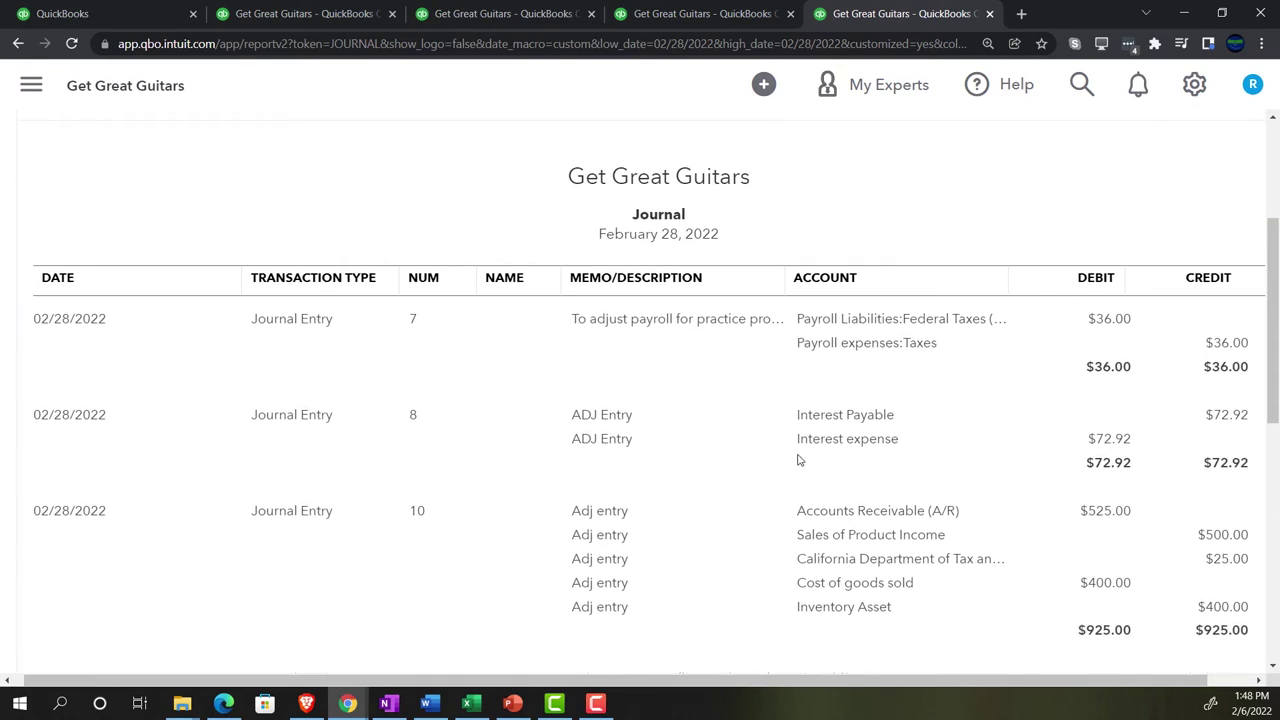
Export the filtered Journal report to Excel and open the exported workbook.
{"action": "scroll", "coordinate": [799, 474], "scroll_direction": "up", "scroll_amount": 1}
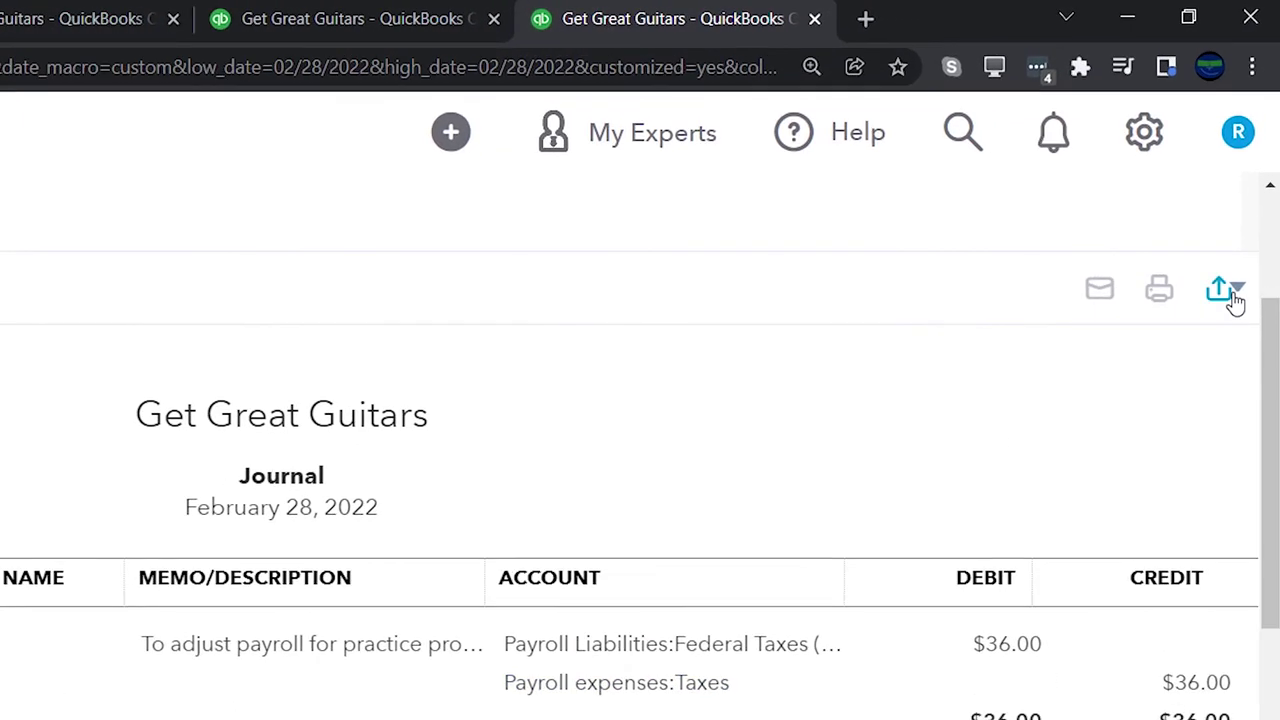
{"action": "left_click", "coordinate": [1234, 294]}
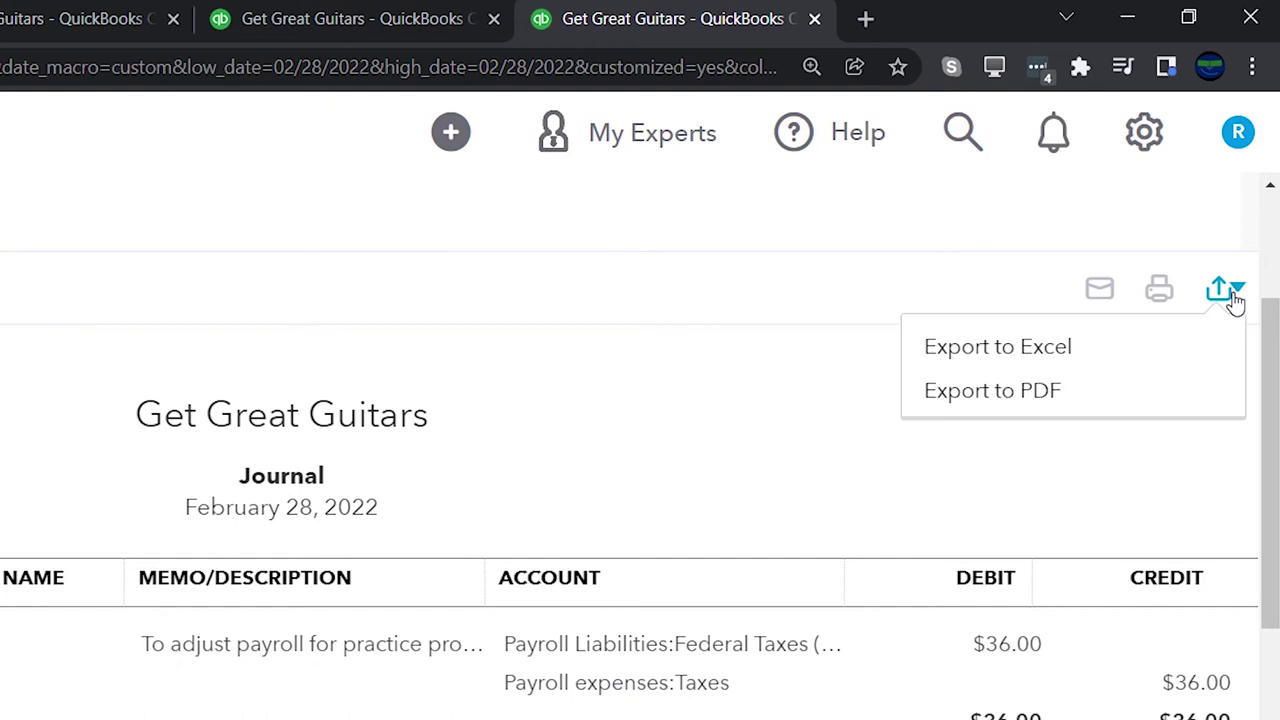
{"action": "left_click", "coordinate": [1064, 347]}
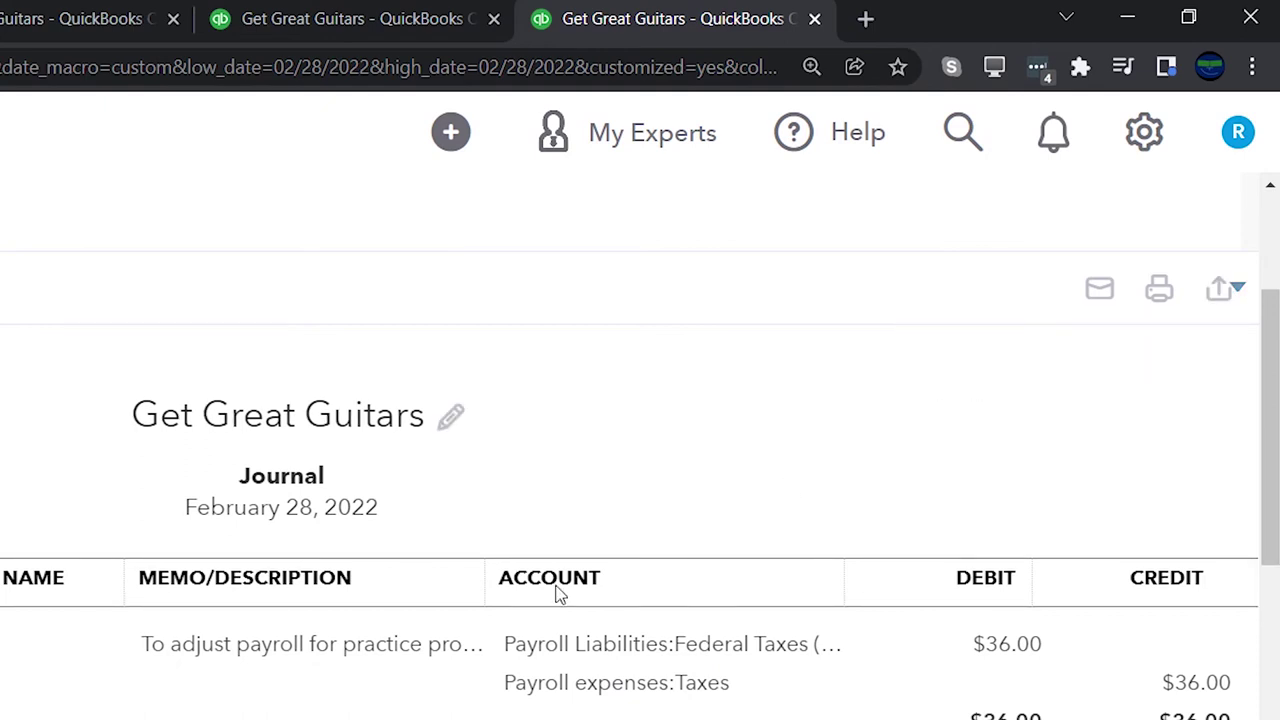
{"action": "left_click", "coordinate": [161, 626]}
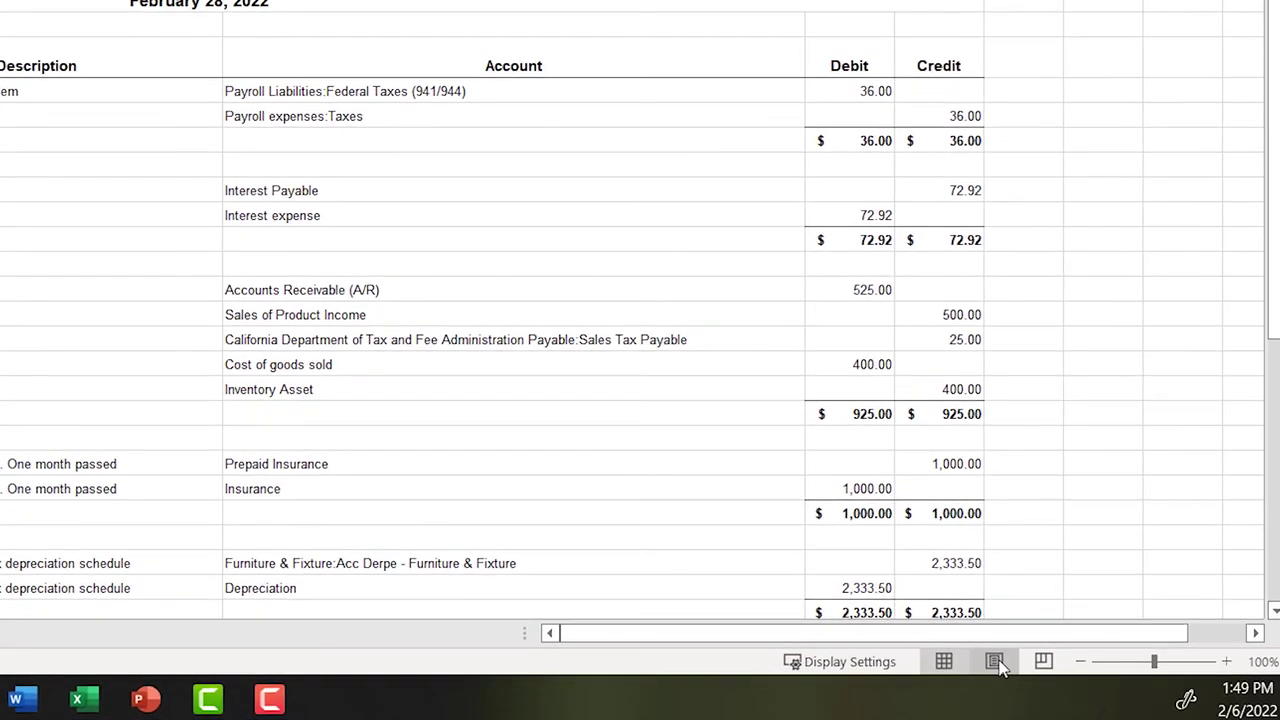
Reveal the Journal sheet's page breaks in normal view, enlarge the view and set the page orientation to landscape.
{"action": "left_click", "coordinate": [995, 662]}
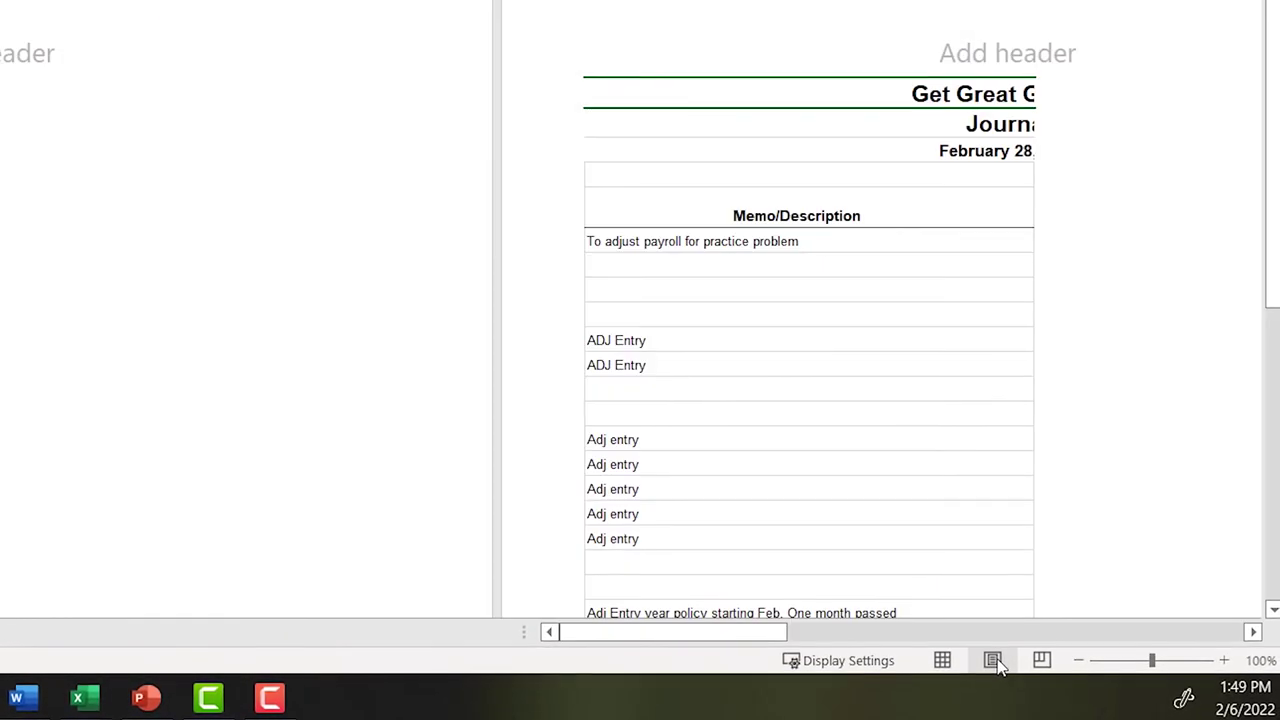
{"action": "left_click", "coordinate": [942, 660]}
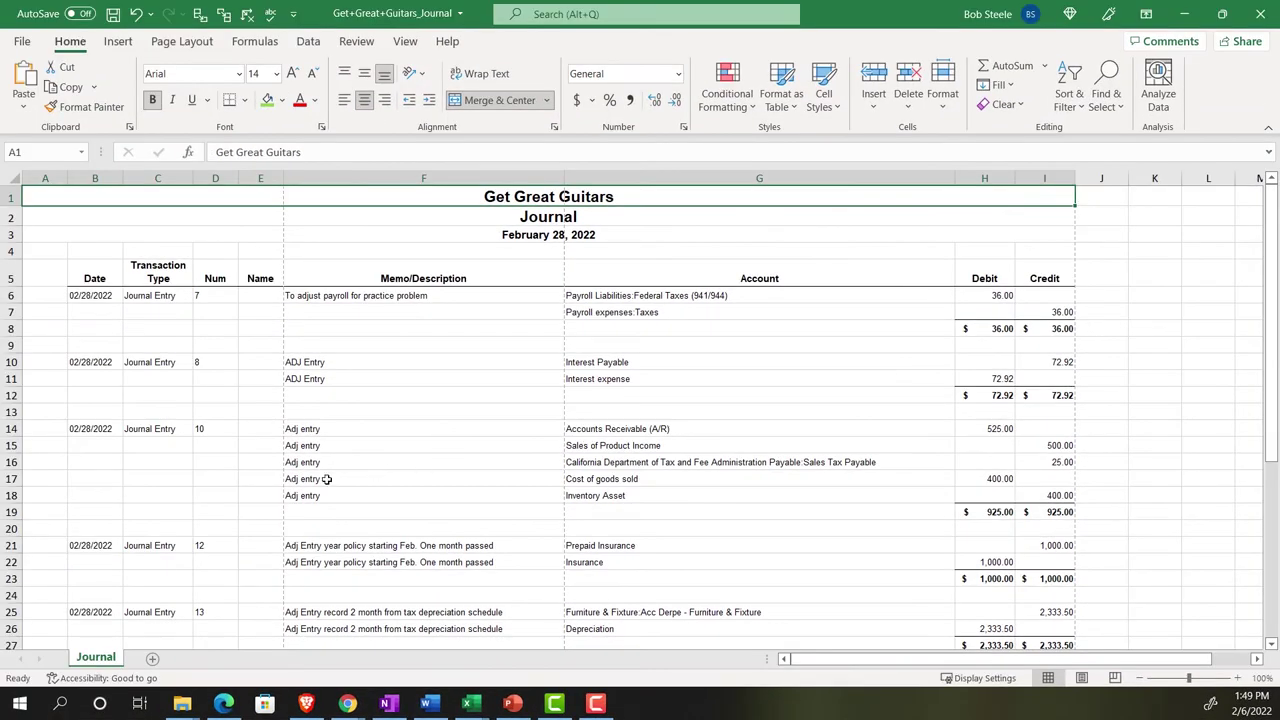
{"action": "scroll", "coordinate": [249, 452], "scroll_direction": "up", "scroll_amount": 2, "text": "ctrl"}
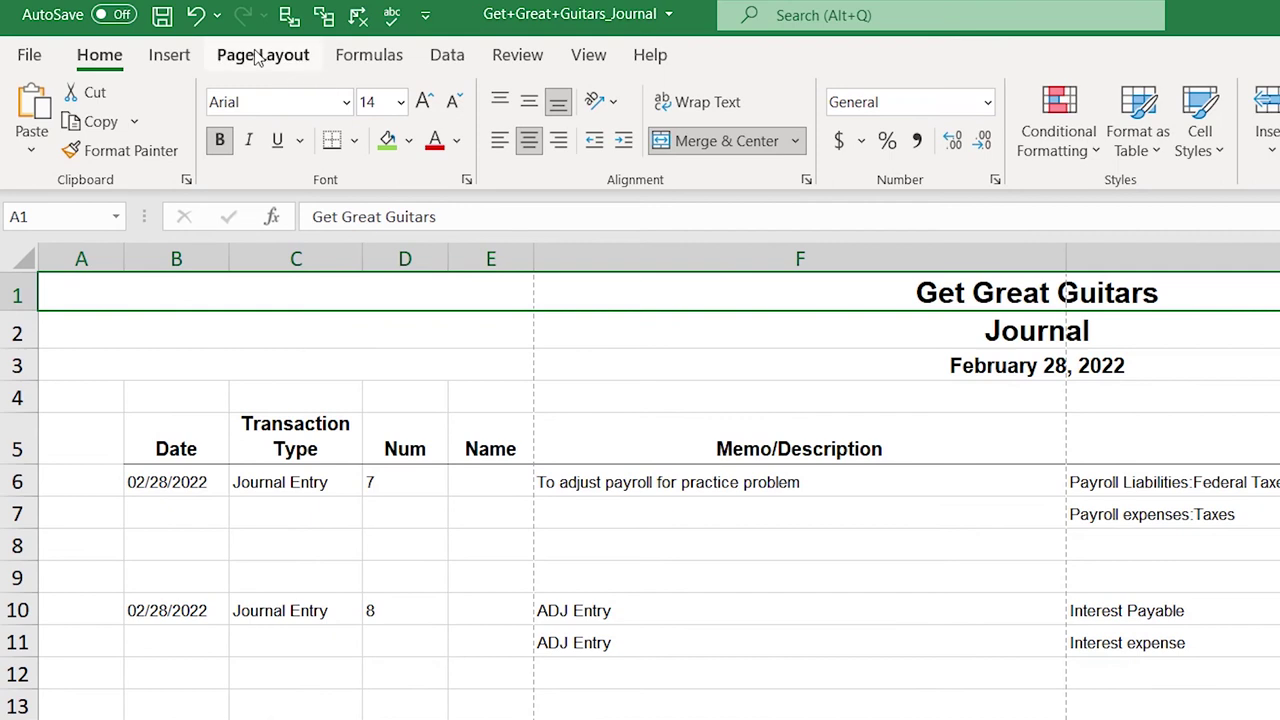
{"action": "left_click", "coordinate": [258, 56]}
{"action": "left_click", "coordinate": [272, 140]}
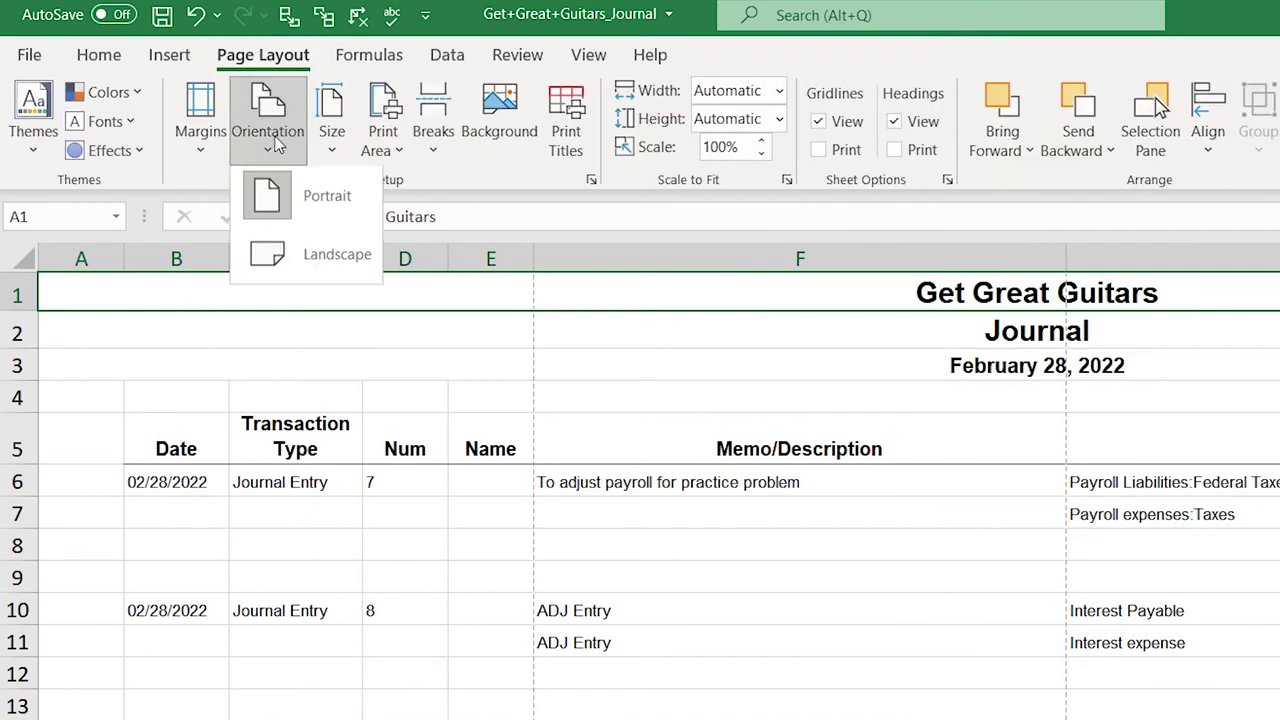
{"action": "left_click", "coordinate": [293, 254]}
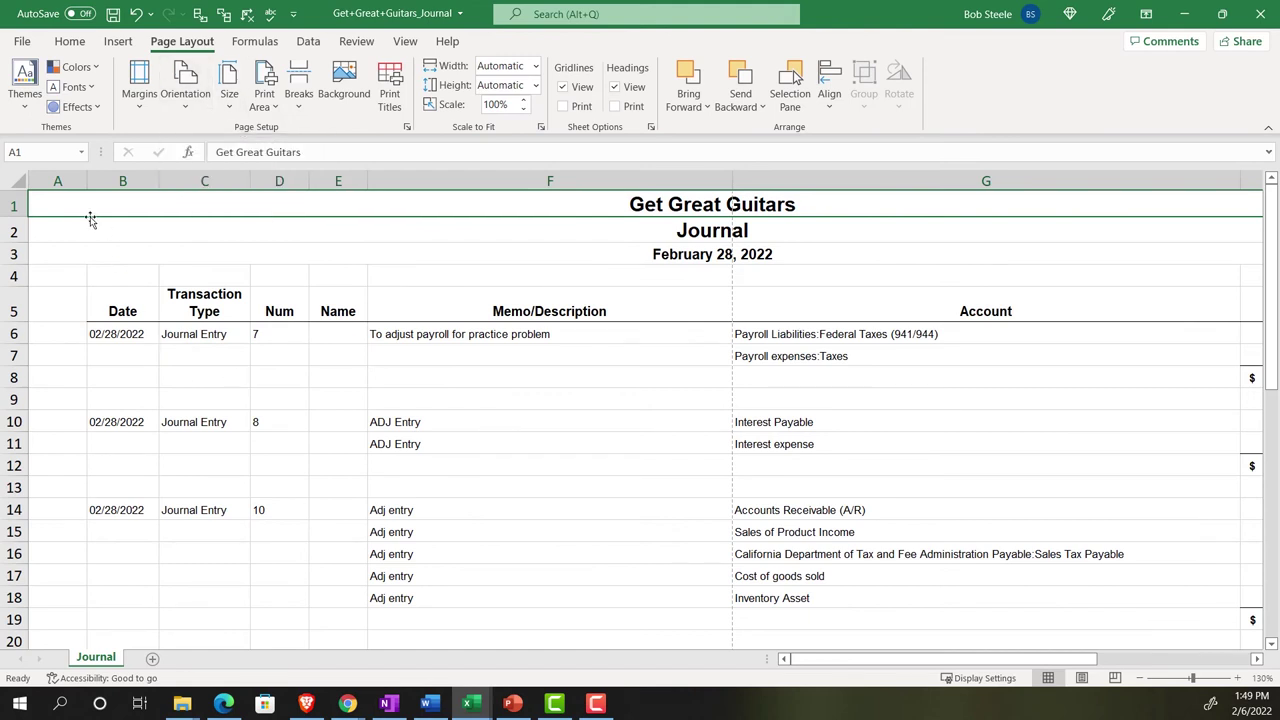
Unmerge the company name, report title and date headings in rows 1 to 3.
{"action": "left_click", "coordinate": [74, 44]}
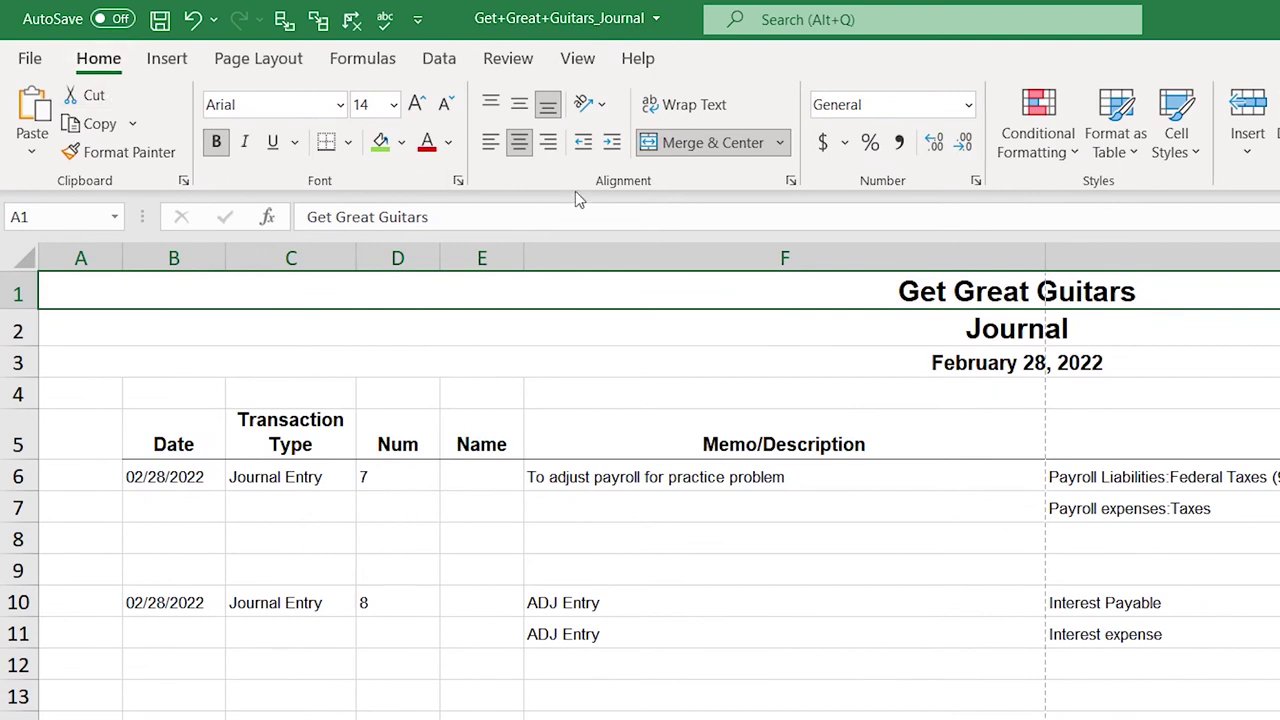
{"action": "left_click", "coordinate": [675, 141]}
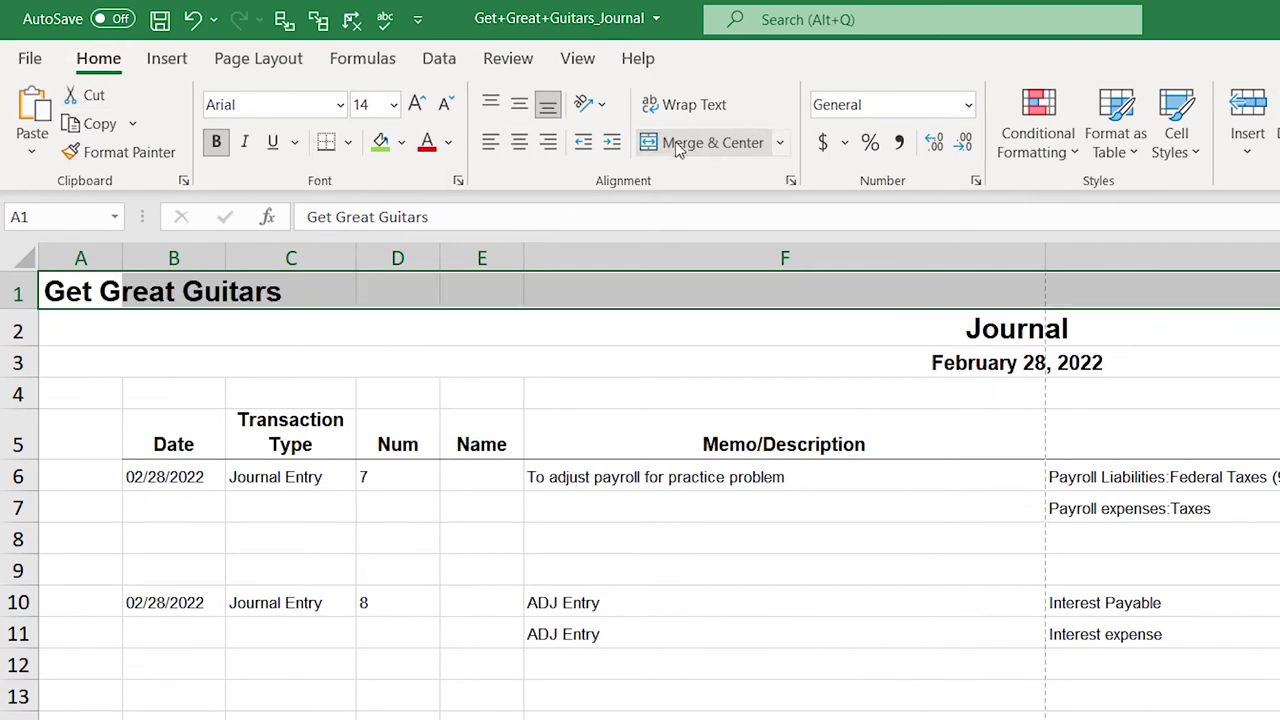
{"action": "left_click", "coordinate": [38, 323]}
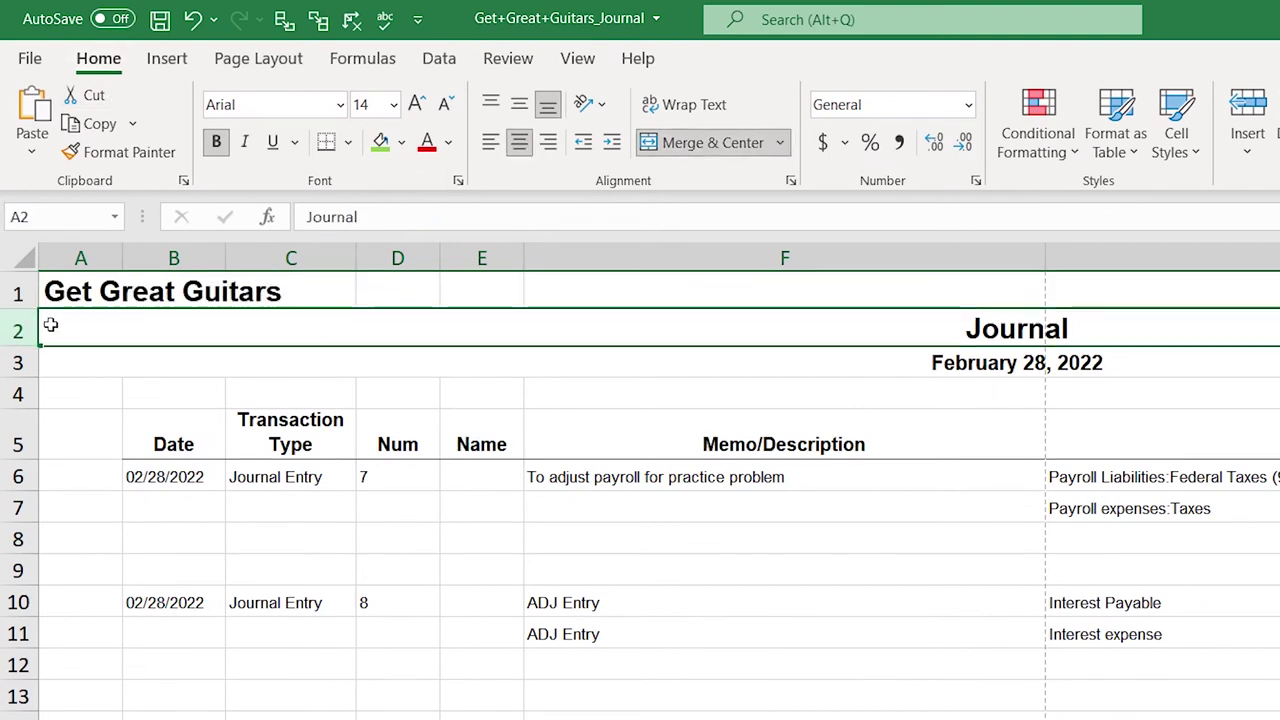
{"action": "left_click", "coordinate": [671, 152]}
{"action": "left_click", "coordinate": [117, 363]}
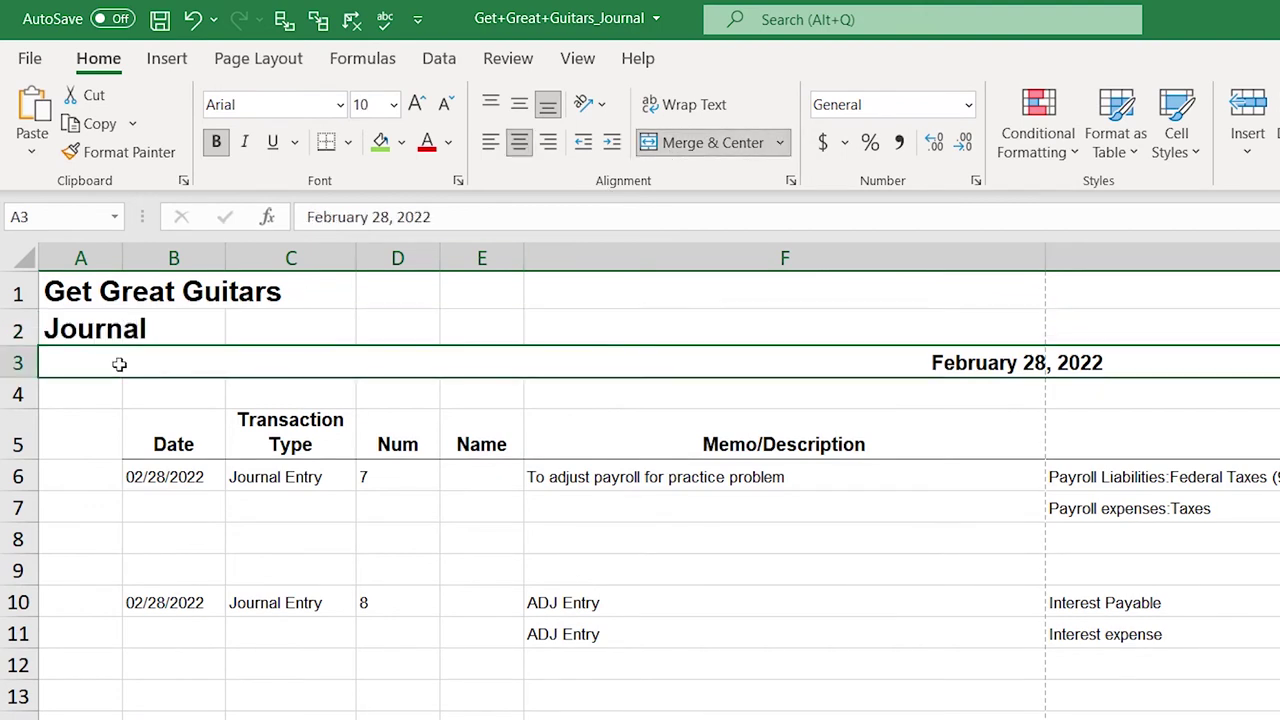
{"action": "left_click", "coordinate": [675, 145]}
Move the three heading cells from A1:A3 to B1:B3.
{"action": "left_click_drag", "start_coordinate": [90, 291], "coordinate": [86, 364]}
{"action": "key", "text": "ctrl+q"}
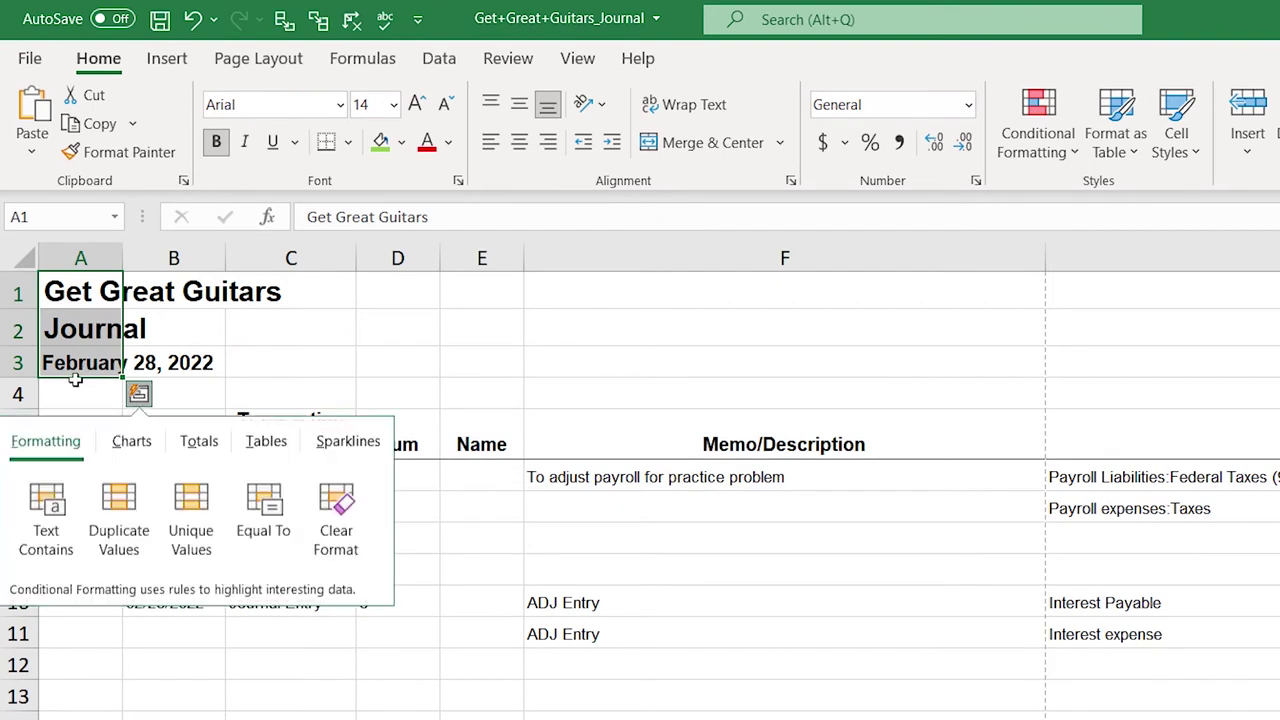
{"action": "left_click_drag", "start_coordinate": [75, 380], "coordinate": [166, 380]}
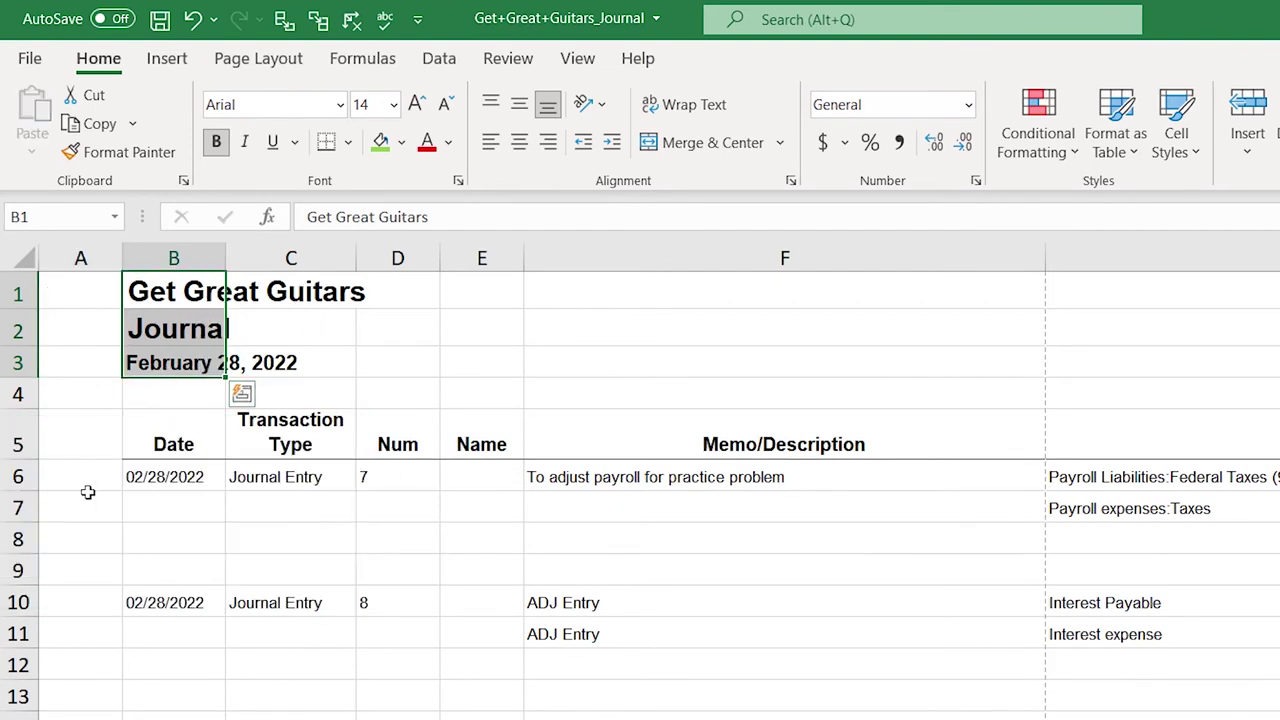
Delete column A of the Journal sheet, checking the rows down to the end of the report.
{"action": "scroll", "coordinate": [88, 492], "scroll_direction": "down", "scroll_amount": 10}
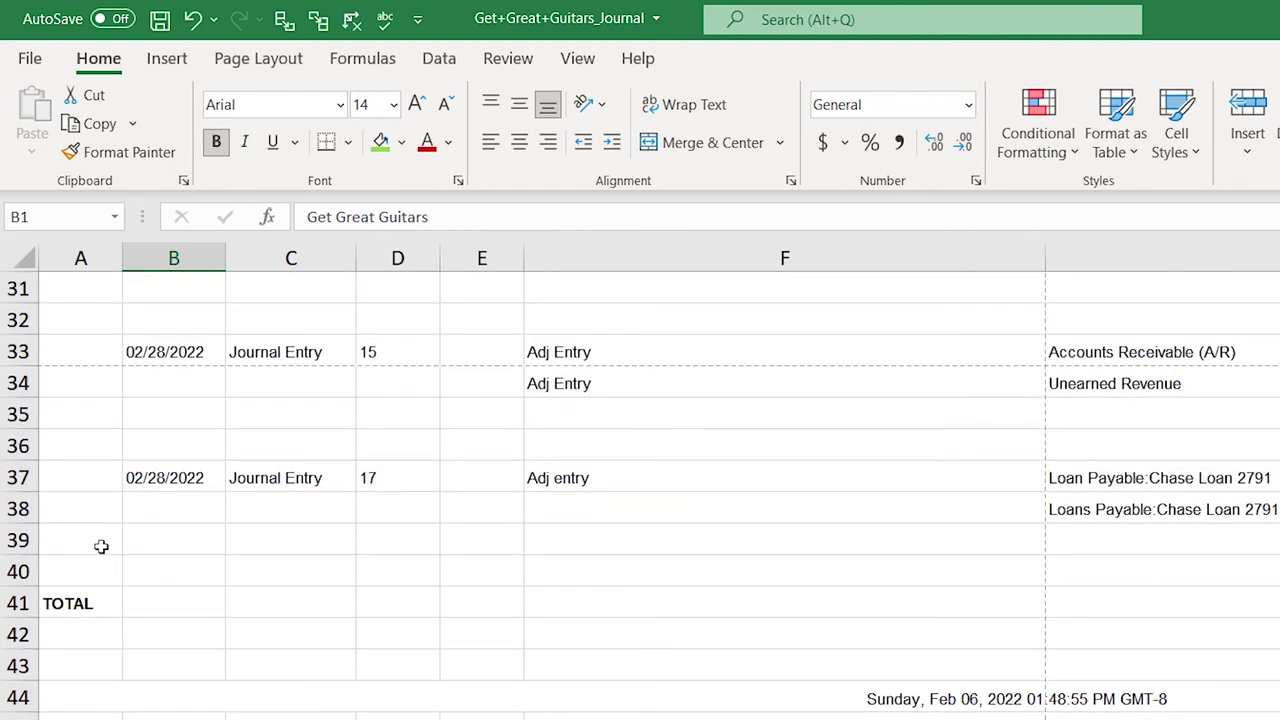
{"action": "scroll", "coordinate": [120, 590], "scroll_direction": "up", "scroll_amount": 3}
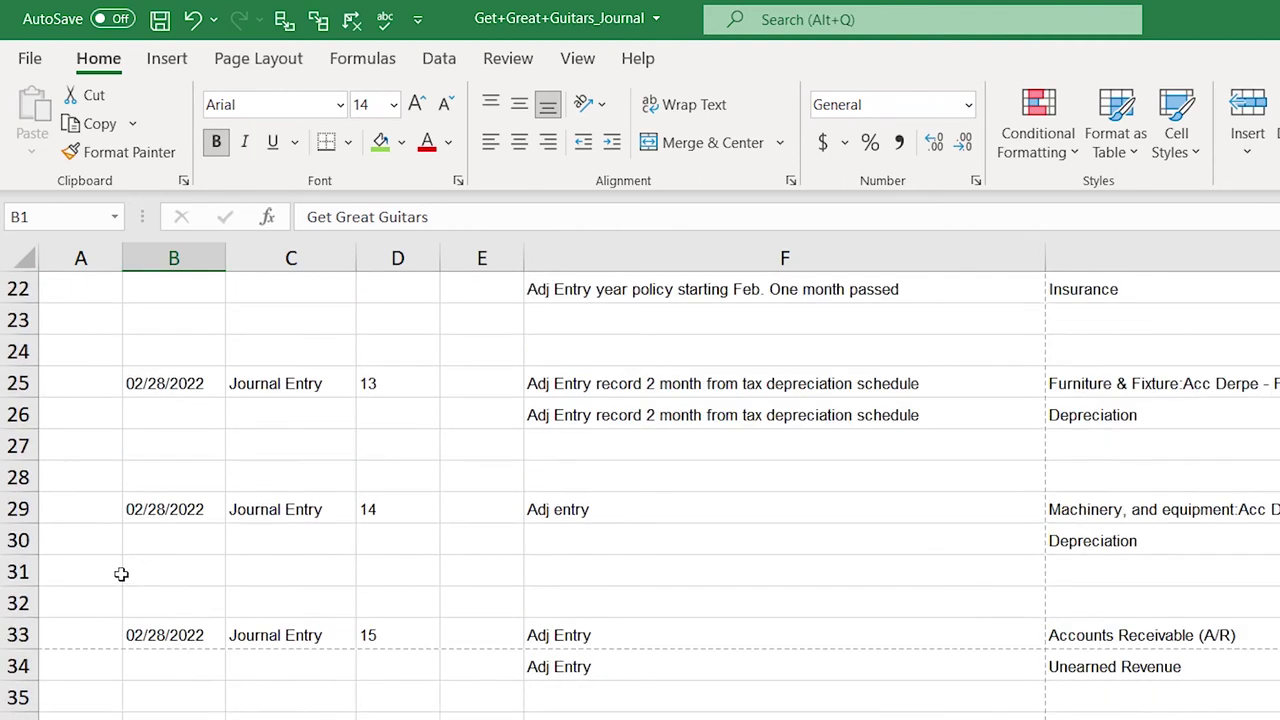
{"action": "scroll", "coordinate": [121, 573], "scroll_direction": "up", "scroll_amount": 7}
{"action": "left_click", "coordinate": [92, 257]}
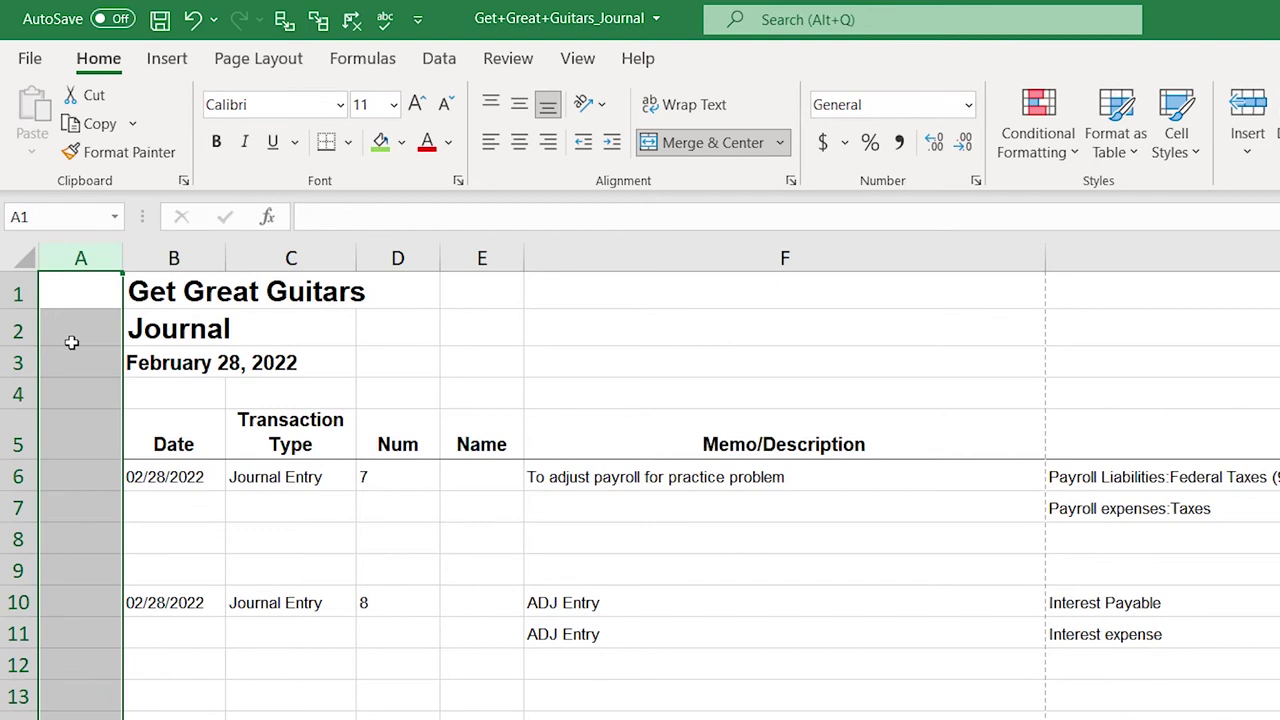
{"action": "right_click", "coordinate": [72, 342]}
{"action": "left_click", "coordinate": [125, 576]}
{"action": "scroll", "coordinate": [120, 575], "scroll_direction": "down", "scroll_amount": 9}
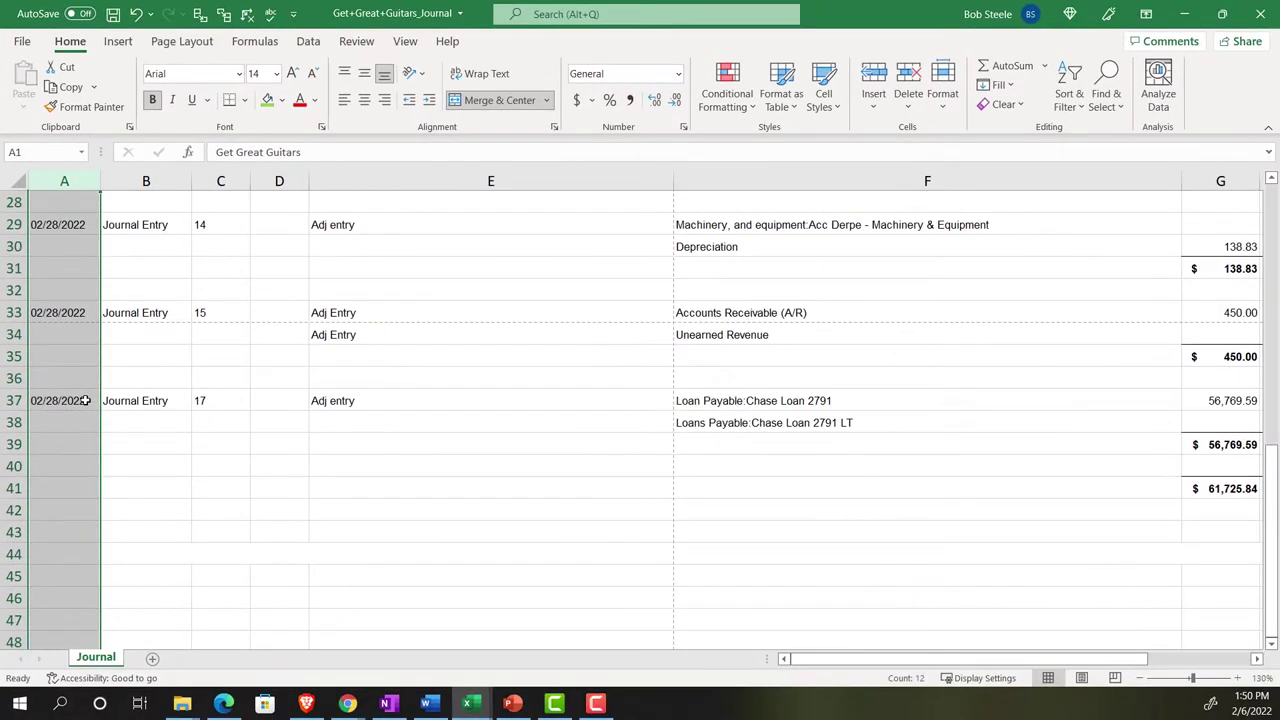
{"action": "scroll", "coordinate": [85, 400], "scroll_direction": "down", "scroll_amount": 2}
{"action": "left_click", "coordinate": [236, 446]}
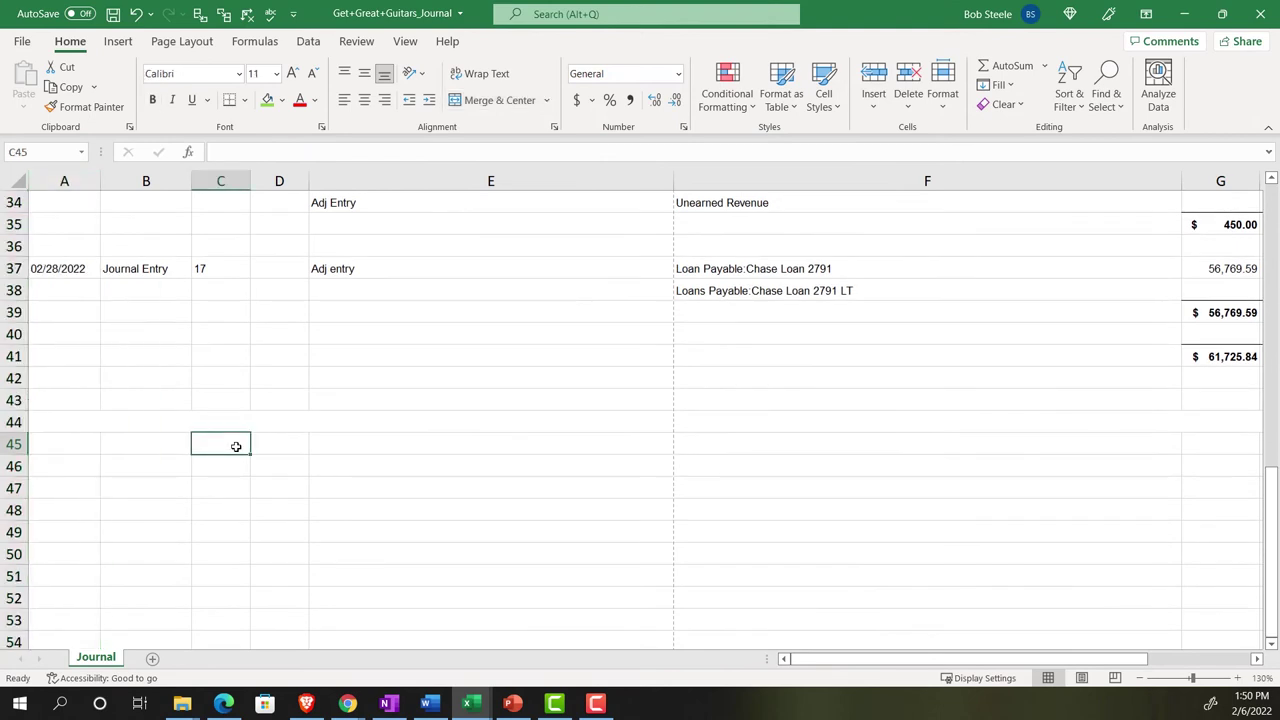
Try deleting the Name column D, and undo the deletion.
{"action": "scroll", "coordinate": [235, 440], "scroll_direction": "up", "scroll_amount": 11}
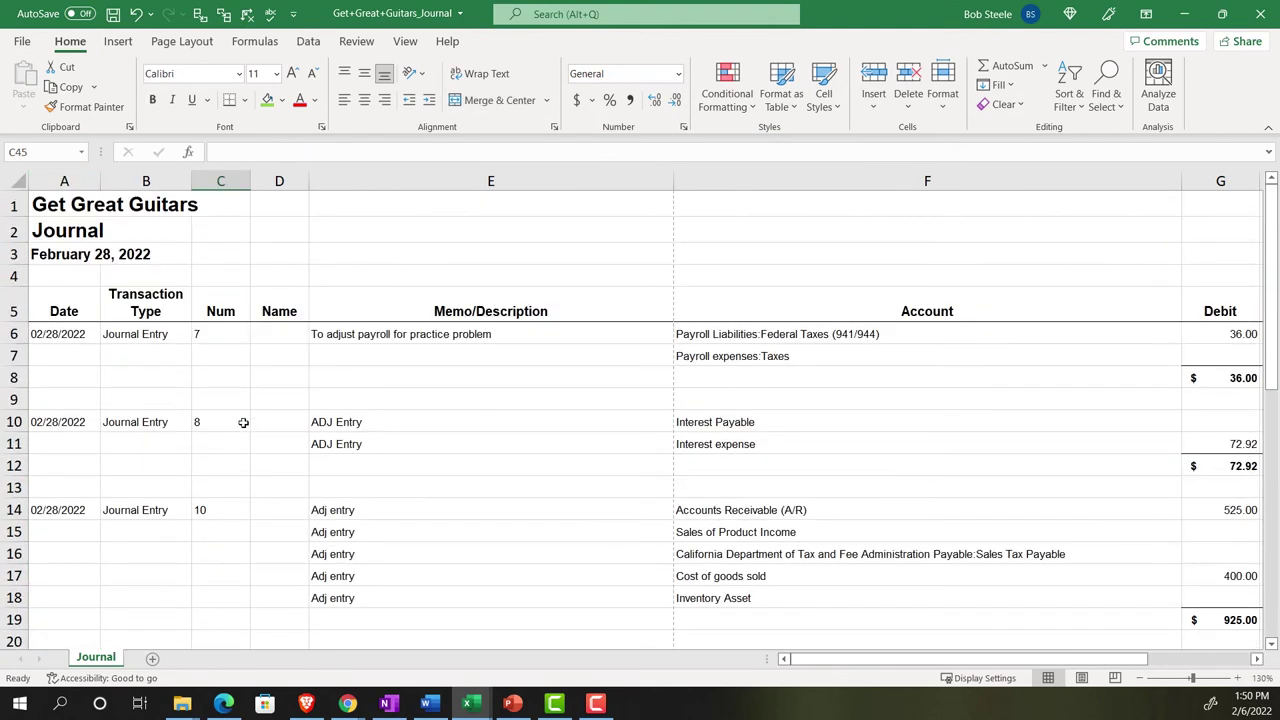
{"action": "scroll", "coordinate": [243, 422], "scroll_direction": "down", "scroll_amount": 9}
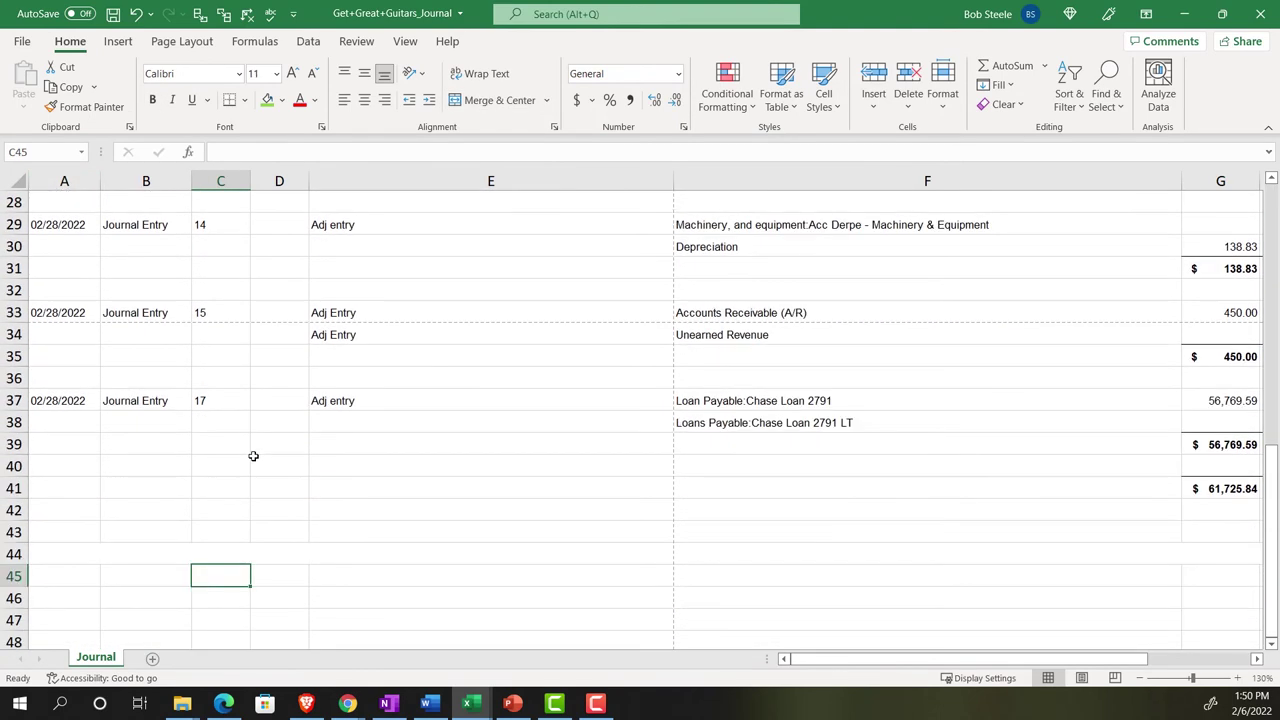
{"action": "scroll", "coordinate": [253, 456], "scroll_direction": "up", "scroll_amount": 9}
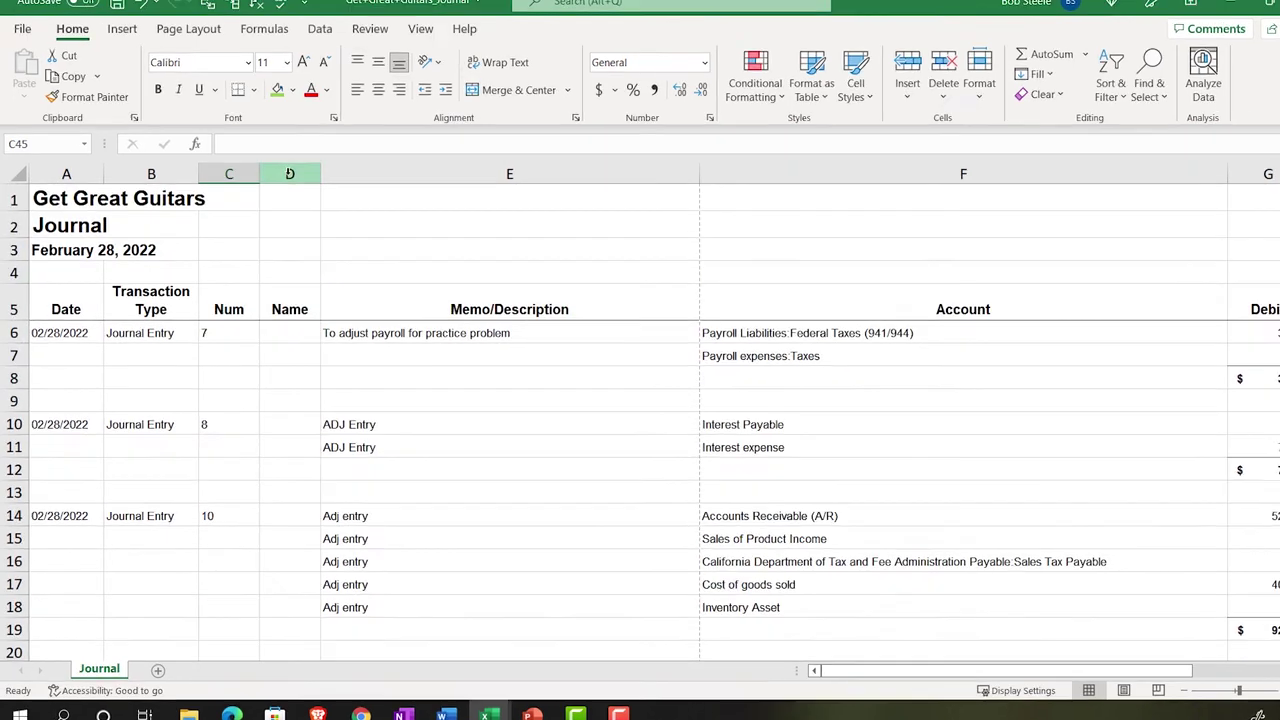
{"action": "left_click", "coordinate": [279, 182]}
{"action": "right_click", "coordinate": [280, 246]}
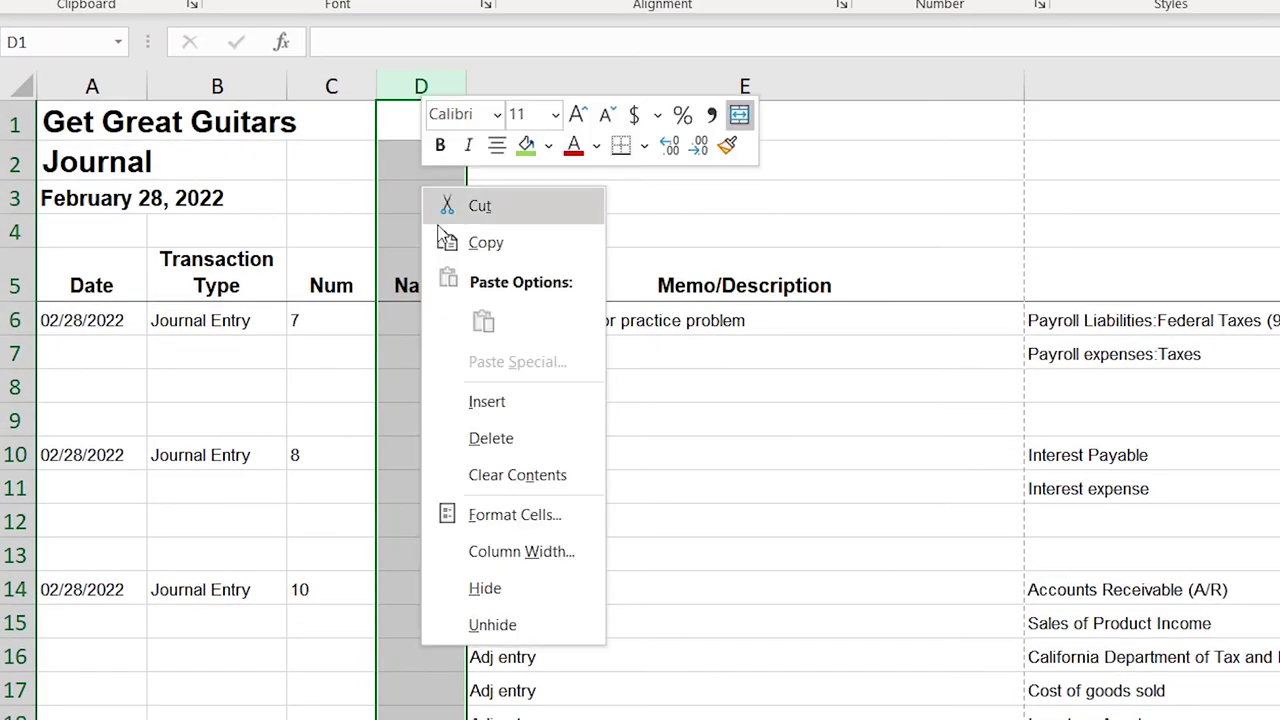
{"action": "left_click", "coordinate": [470, 437]}
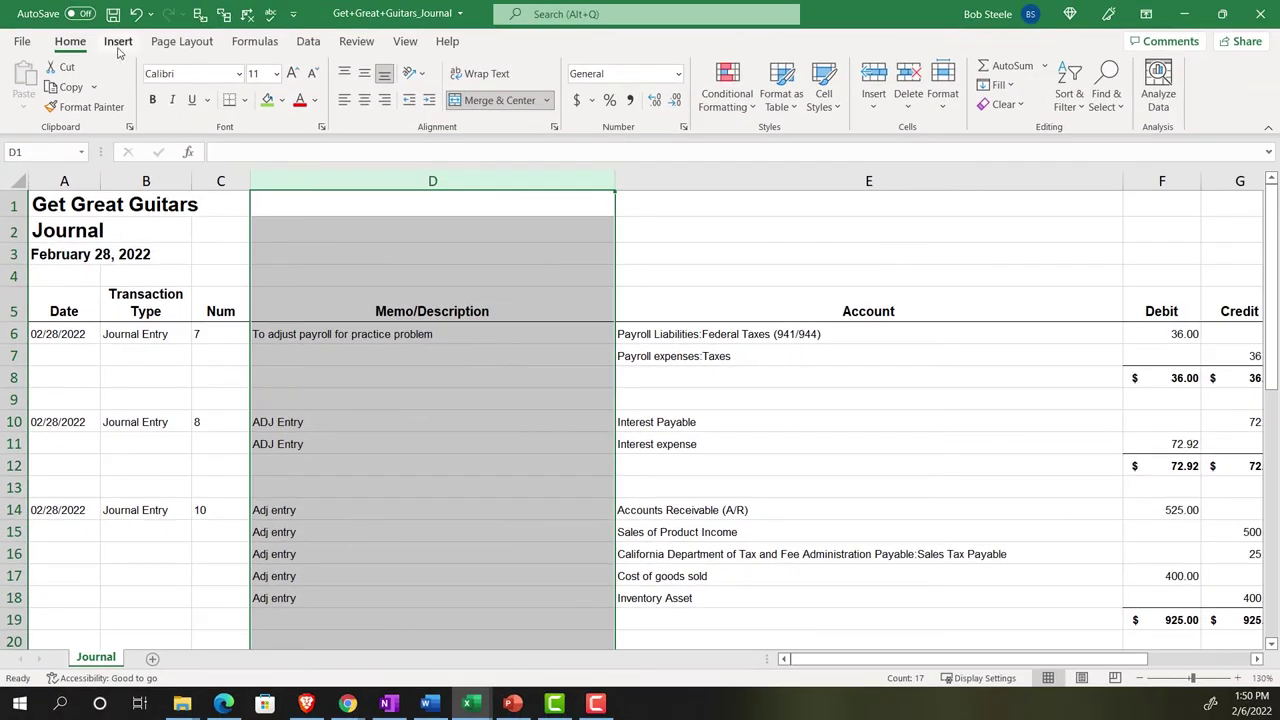
{"action": "left_click", "coordinate": [136, 13]}
Delete the empty Name column D and narrow the Num column to a width of about 5.29.
{"action": "scroll", "coordinate": [312, 400], "scroll_direction": "down", "scroll_amount": 4}
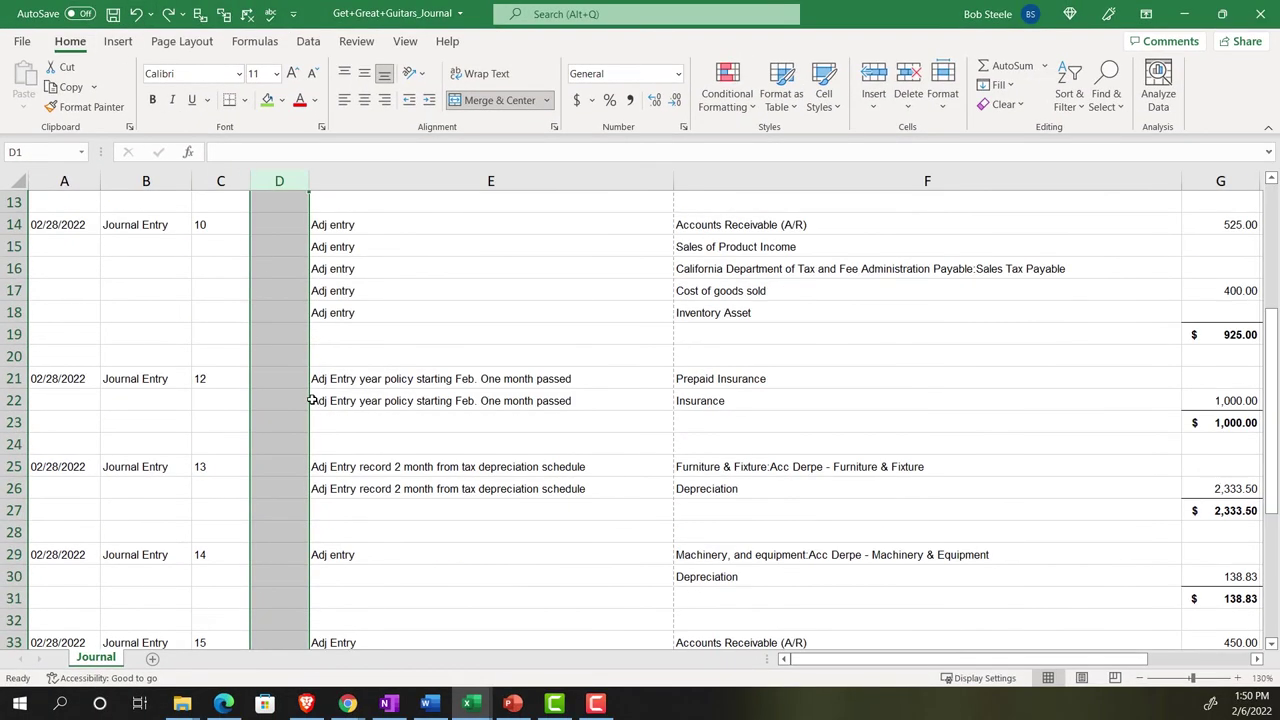
{"action": "scroll", "coordinate": [312, 400], "scroll_direction": "down", "scroll_amount": 4}
{"action": "scroll", "coordinate": [312, 400], "scroll_direction": "up", "scroll_amount": 8}
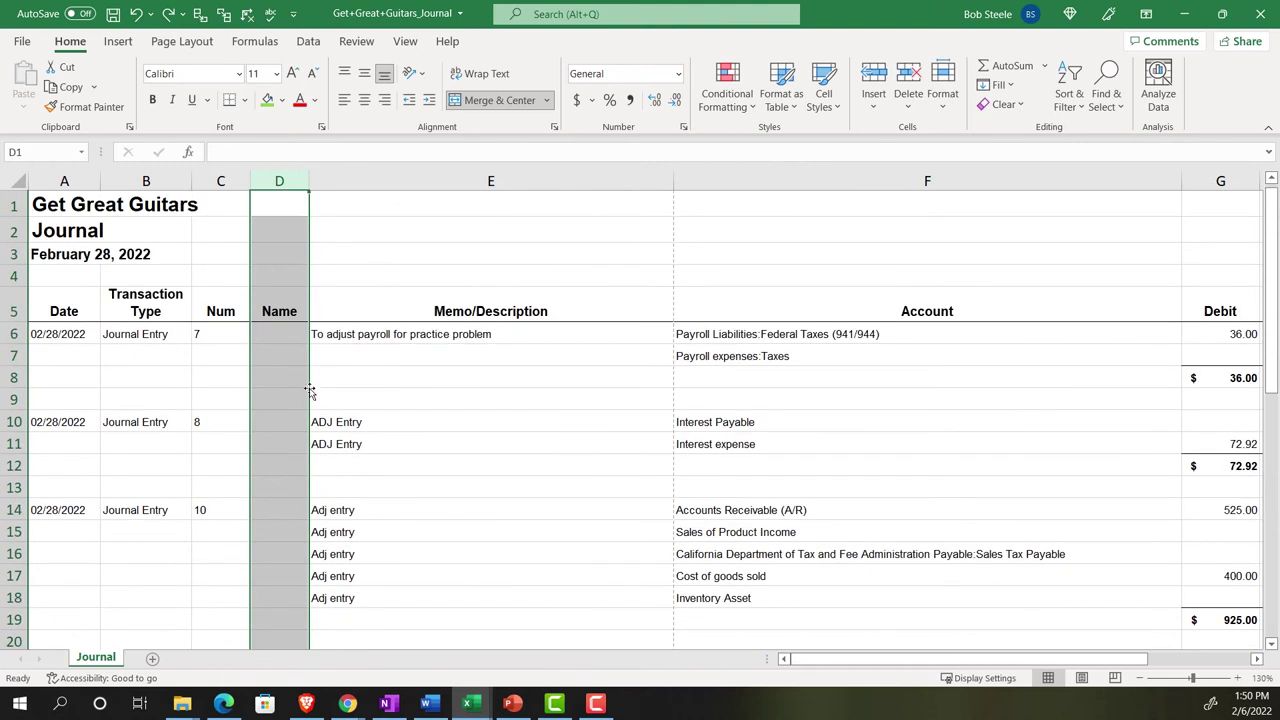
{"action": "right_click", "coordinate": [269, 353]}
{"action": "left_click", "coordinate": [315, 517]}
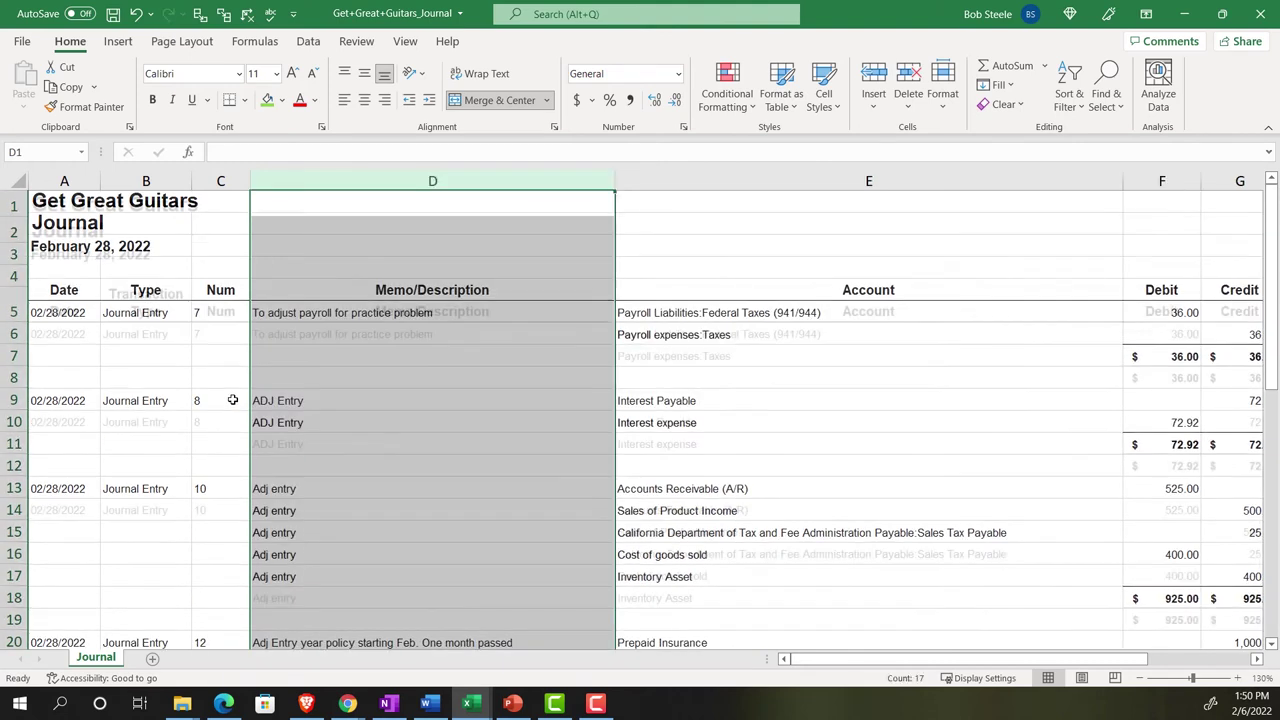
{"action": "left_click", "coordinate": [232, 400]}
{"action": "left_click_drag", "start_coordinate": [249, 183], "coordinate": [237, 182]}
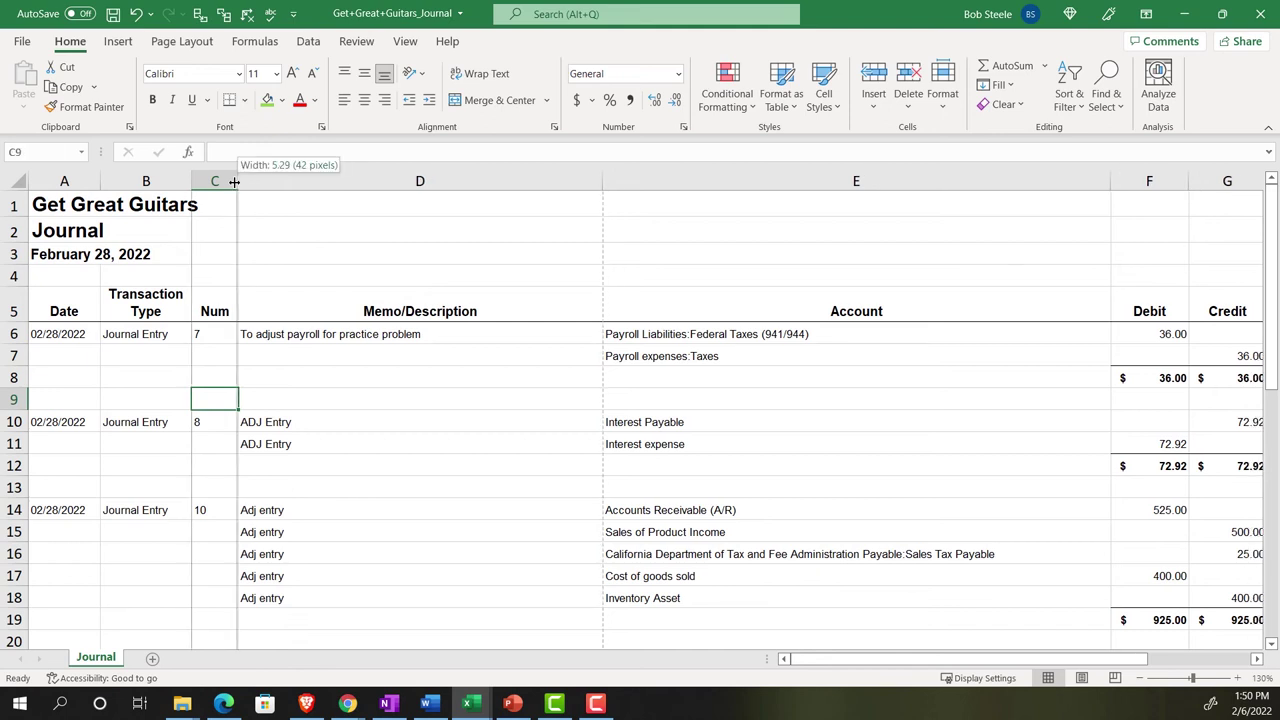
Try a narrower Memo/Description column with row 21's height fitted to its wrapped text, and undo the row height change.
{"action": "left_click", "coordinate": [506, 374]}
{"action": "scroll", "coordinate": [506, 374], "scroll_direction": "down", "scroll_amount": 4}
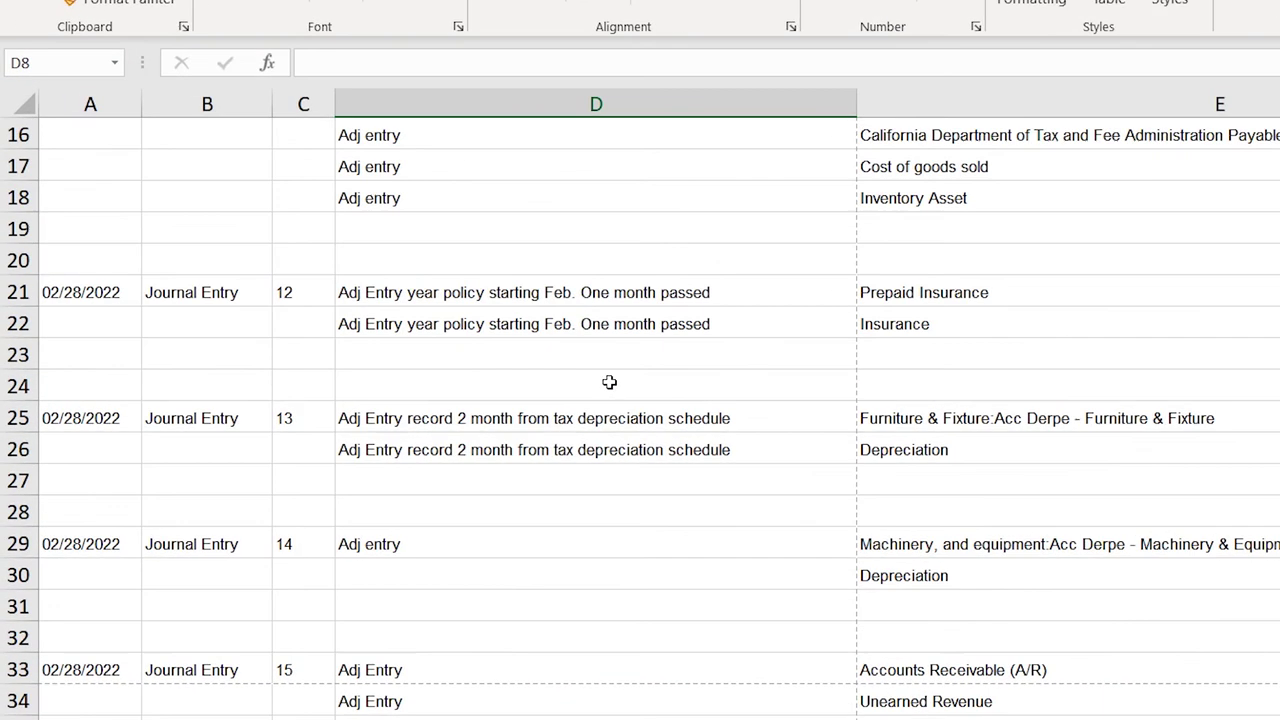
{"action": "scroll", "coordinate": [609, 382], "scroll_direction": "up", "scroll_amount": 5}
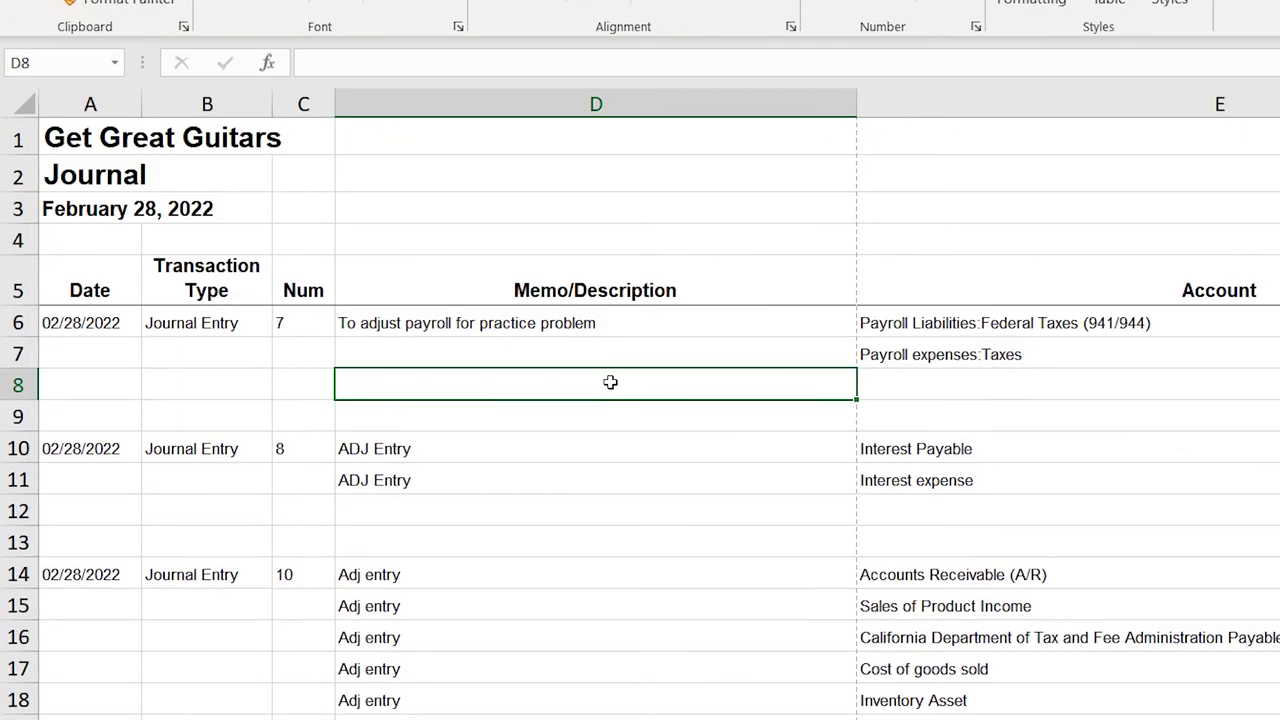
{"action": "left_click_drag", "start_coordinate": [855, 101], "coordinate": [699, 104]}
{"action": "scroll", "coordinate": [590, 438], "scroll_direction": "down", "scroll_amount": 3}
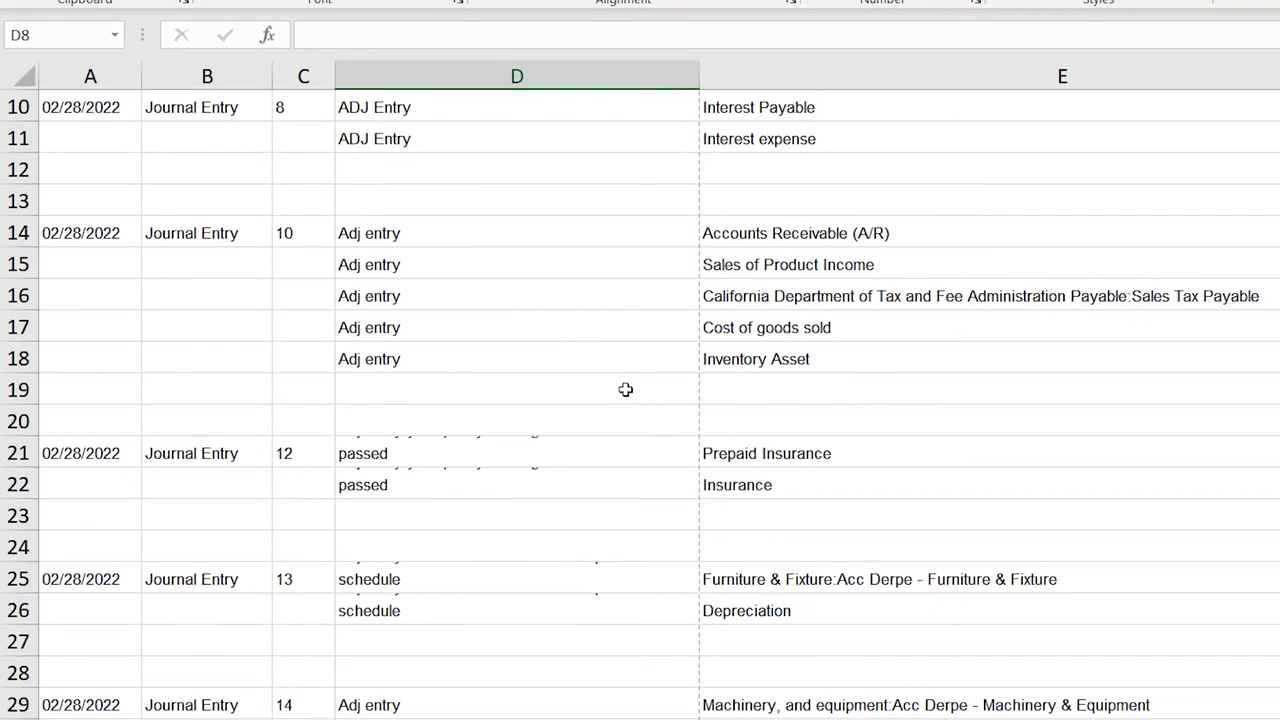
{"action": "left_click", "coordinate": [455, 483]}
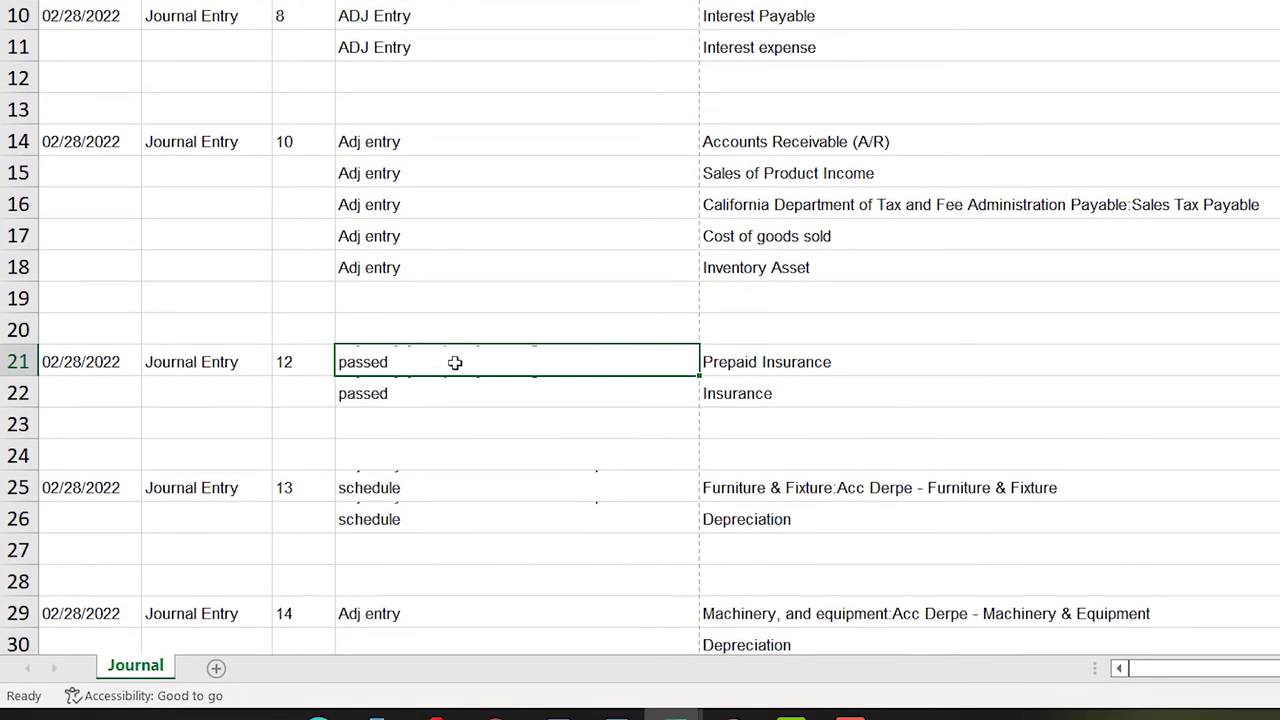
{"action": "double_click", "coordinate": [20, 377]}
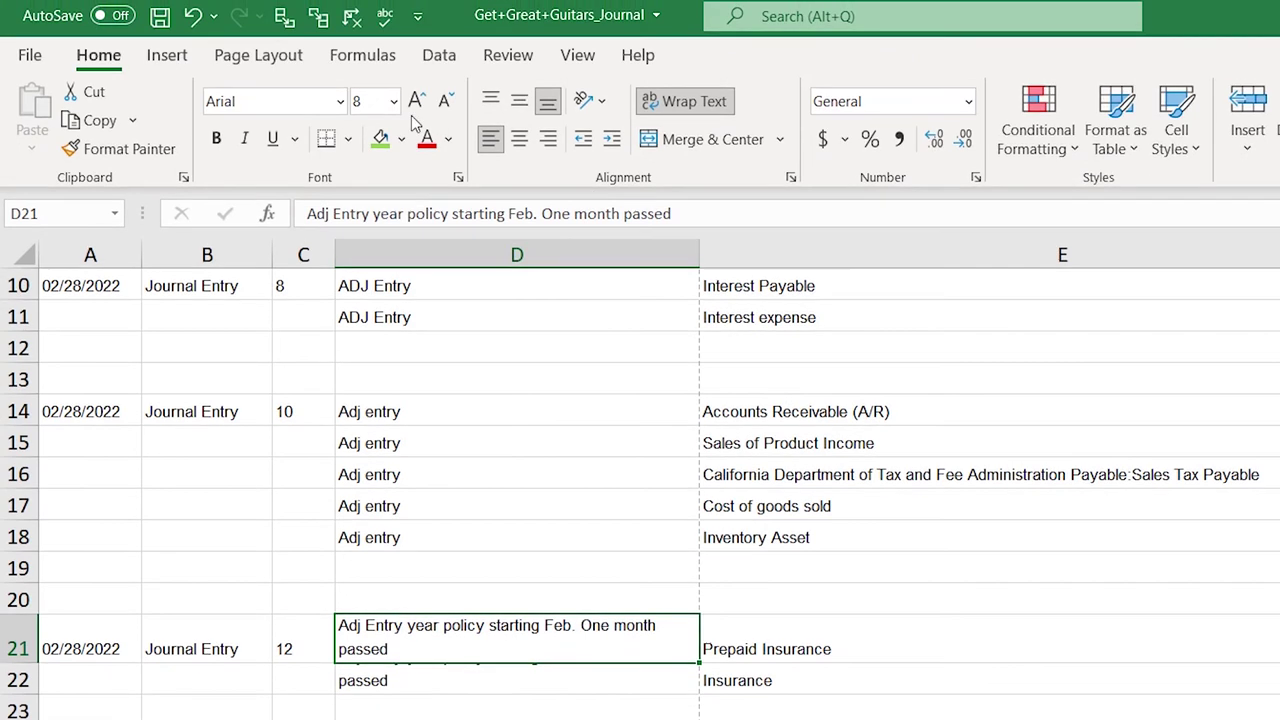
{"action": "left_click", "coordinate": [192, 15]}
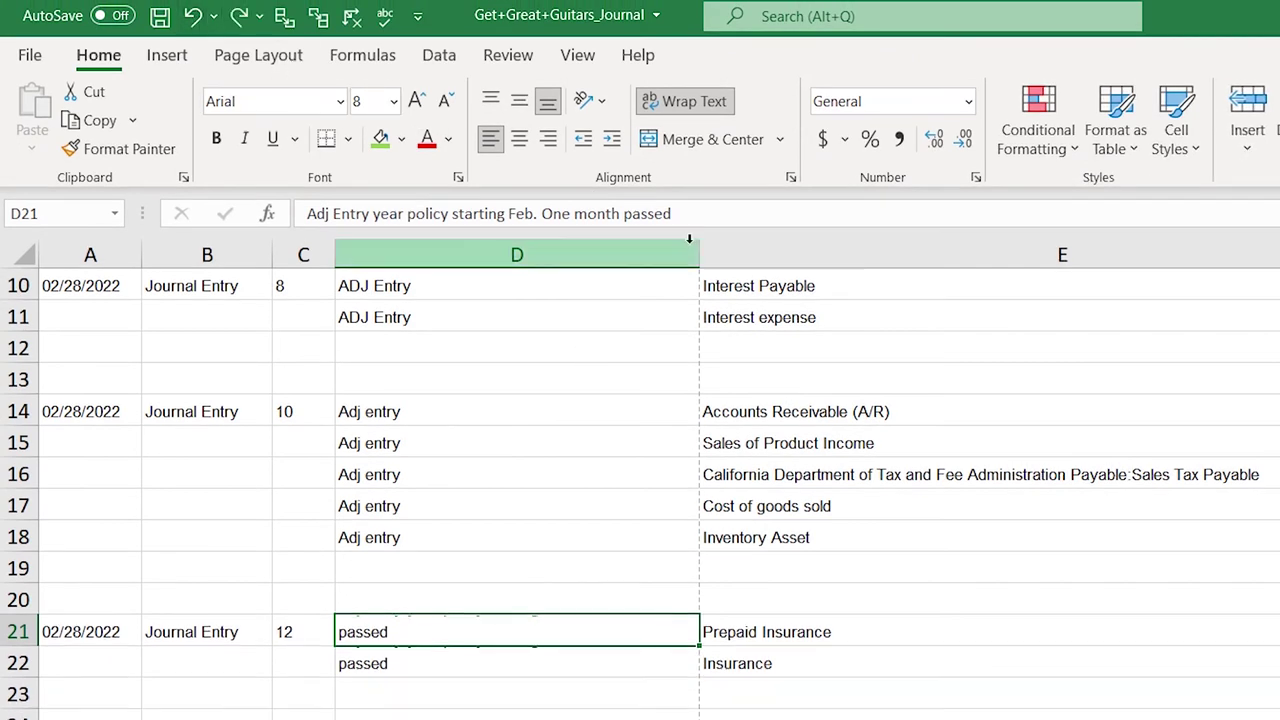
Widen the Memo/Description column so its longest entries fit on one line, and narrow the Account column to suit its longest name.
{"action": "left_click_drag", "start_coordinate": [697, 254], "coordinate": [779, 254]}
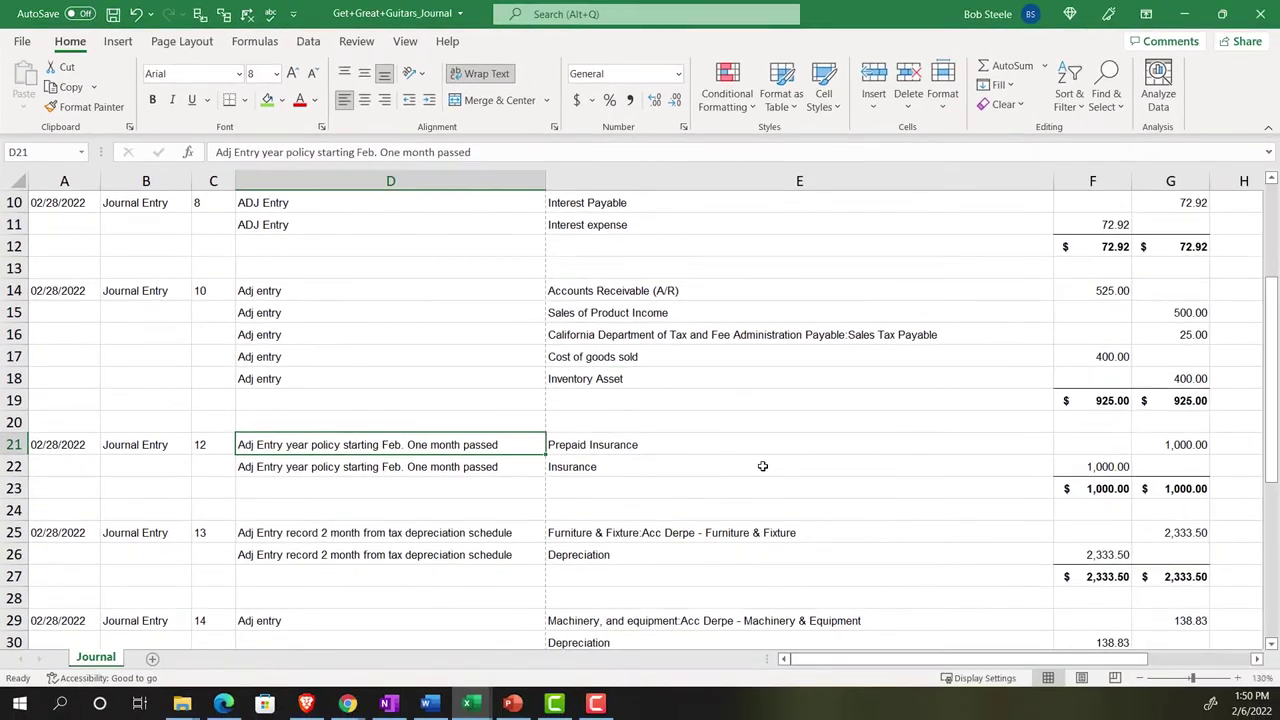
{"action": "left_click", "coordinate": [822, 474]}
{"action": "scroll", "coordinate": [822, 470], "scroll_direction": "up", "scroll_amount": 3}
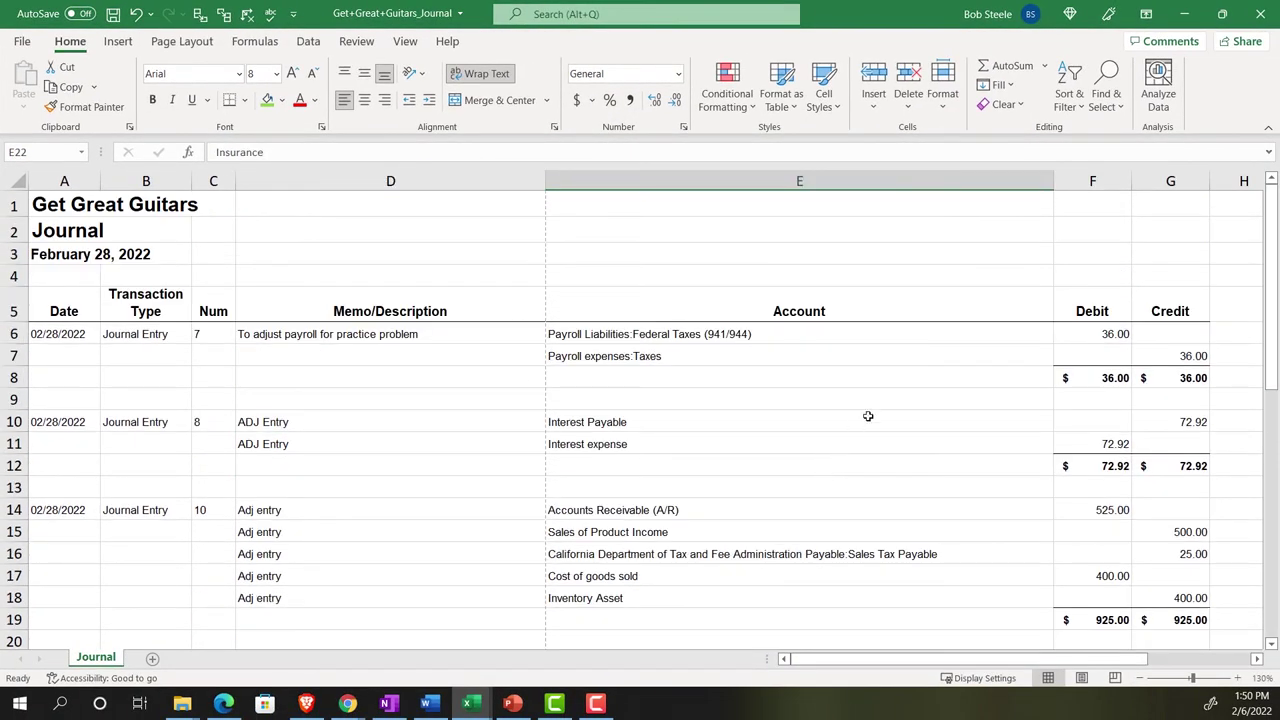
{"action": "left_click_drag", "start_coordinate": [1055, 181], "coordinate": [941, 178]}
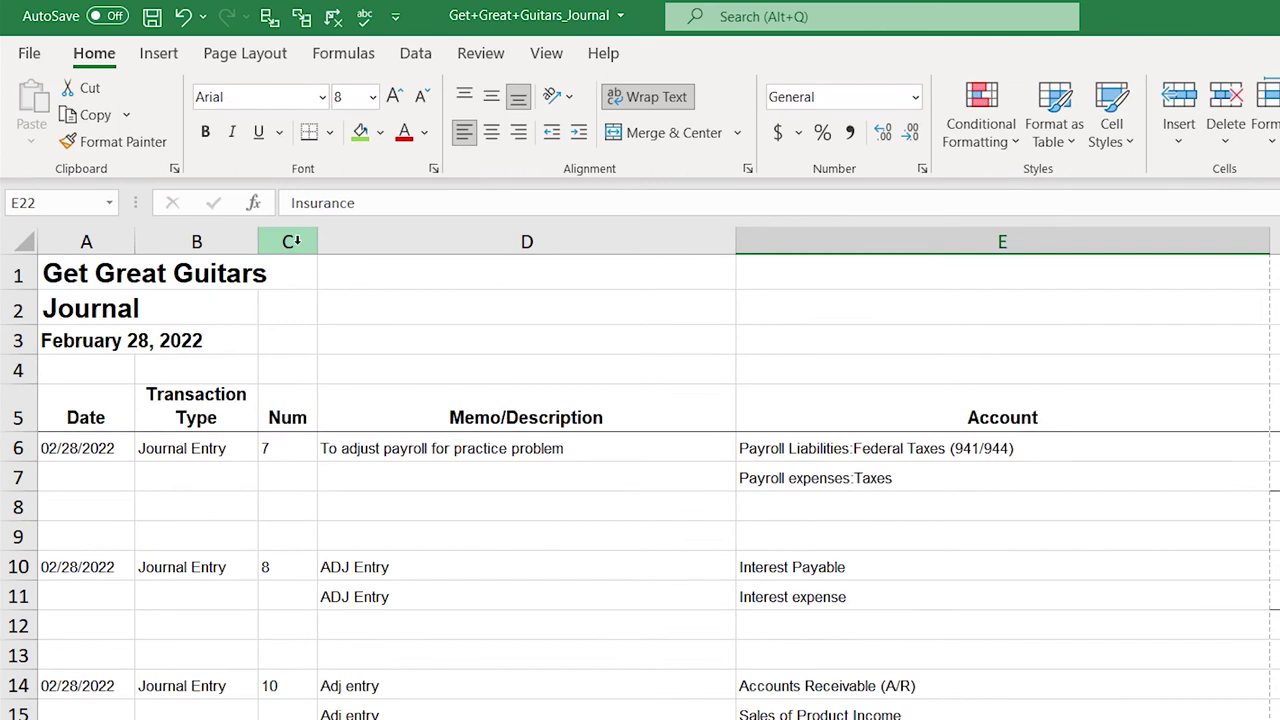
Delete rows 6 to 9, which hold payroll adjustment journal entry 7.
{"action": "scroll", "coordinate": [166, 470], "scroll_direction": "down", "scroll_amount": 7}
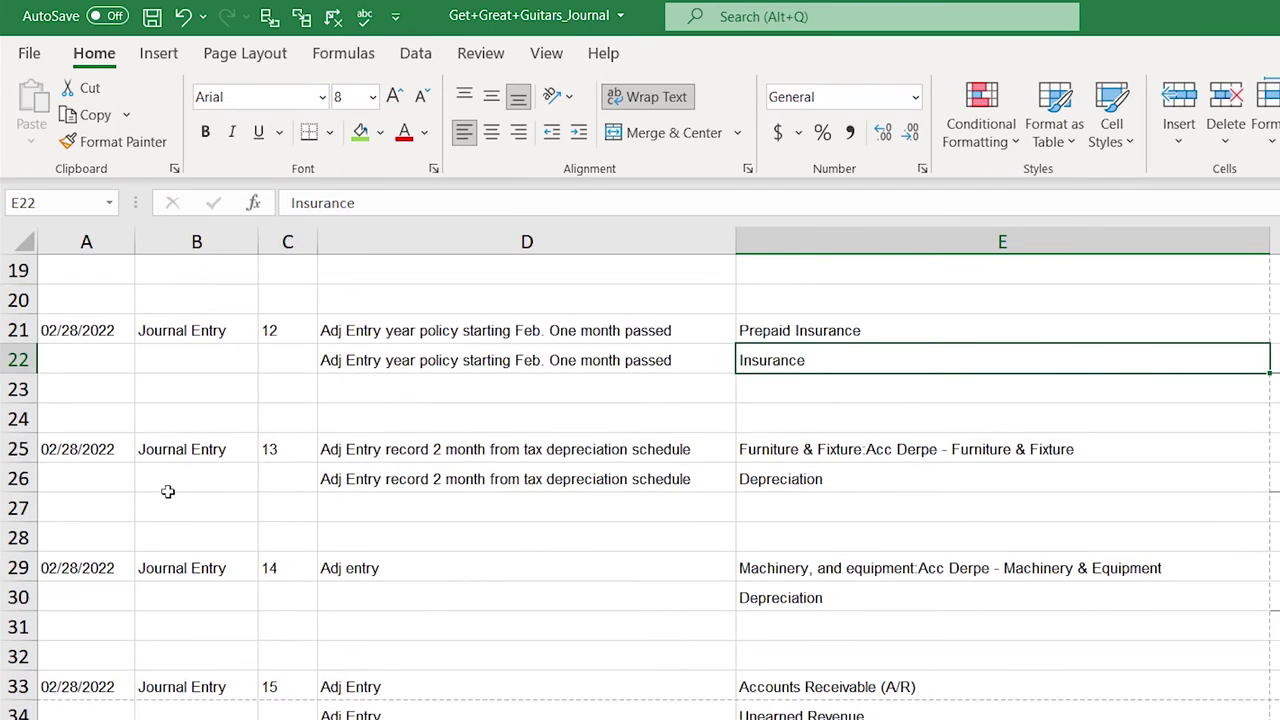
{"action": "scroll", "coordinate": [167, 490], "scroll_direction": "up", "scroll_amount": 7}
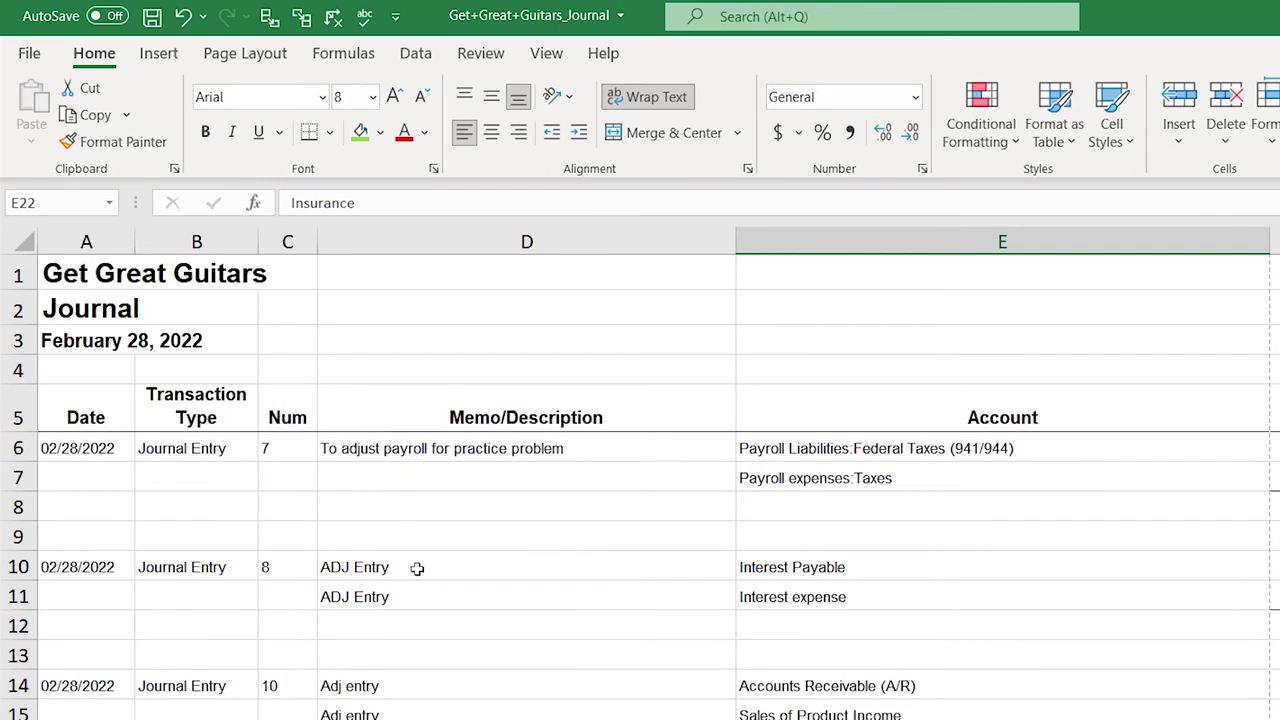
{"action": "left_click", "coordinate": [18, 448]}
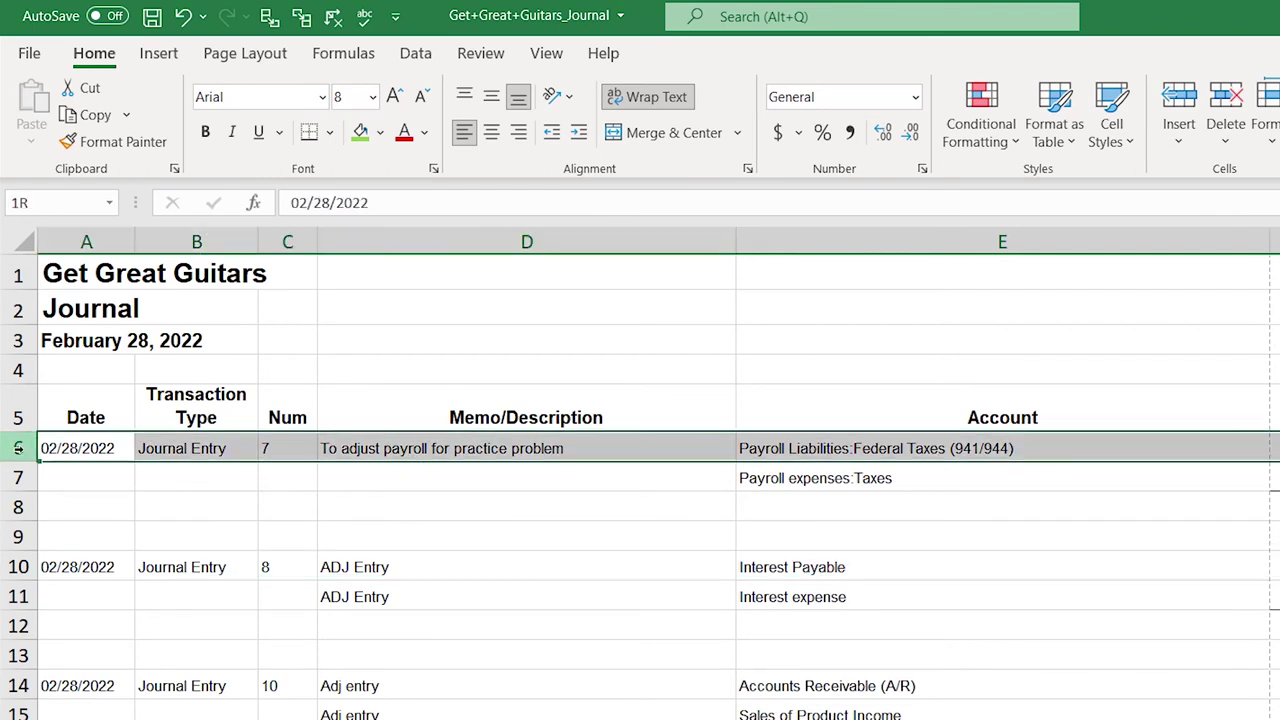
{"action": "left_click_drag", "start_coordinate": [18, 448], "coordinate": [23, 537]}
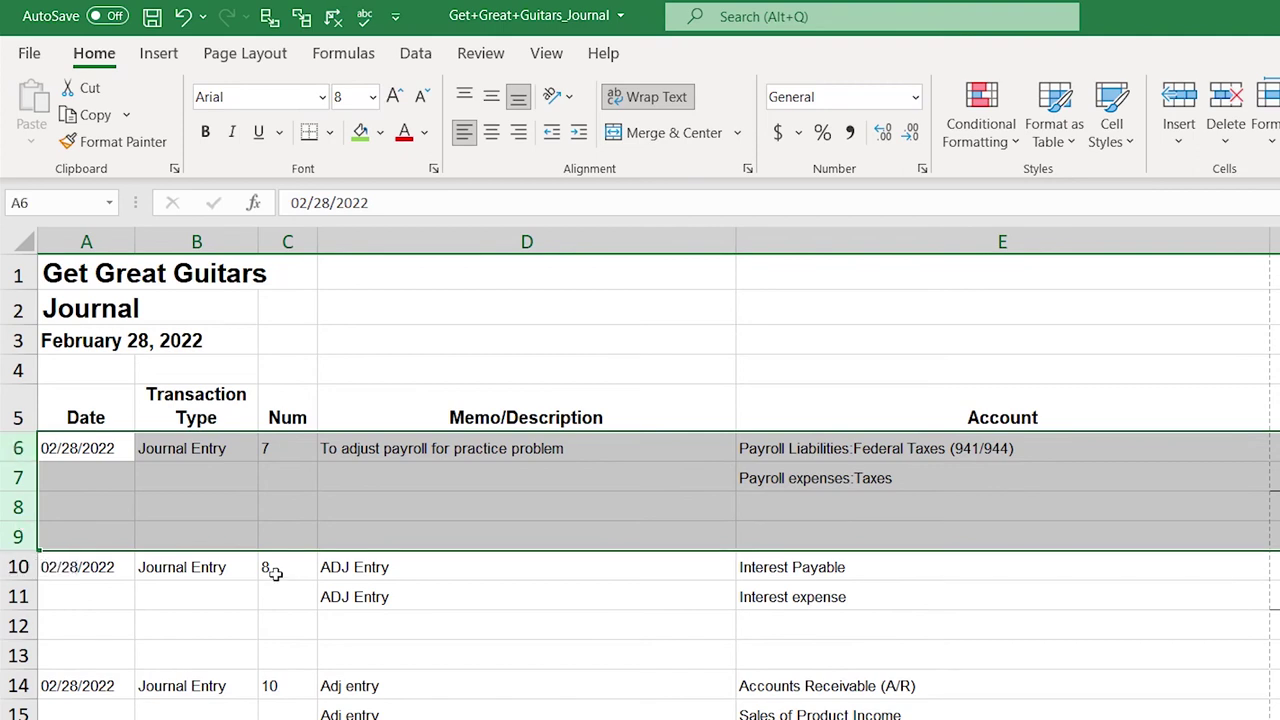
{"action": "right_click", "coordinate": [296, 527]}
{"action": "left_click", "coordinate": [356, 346]}
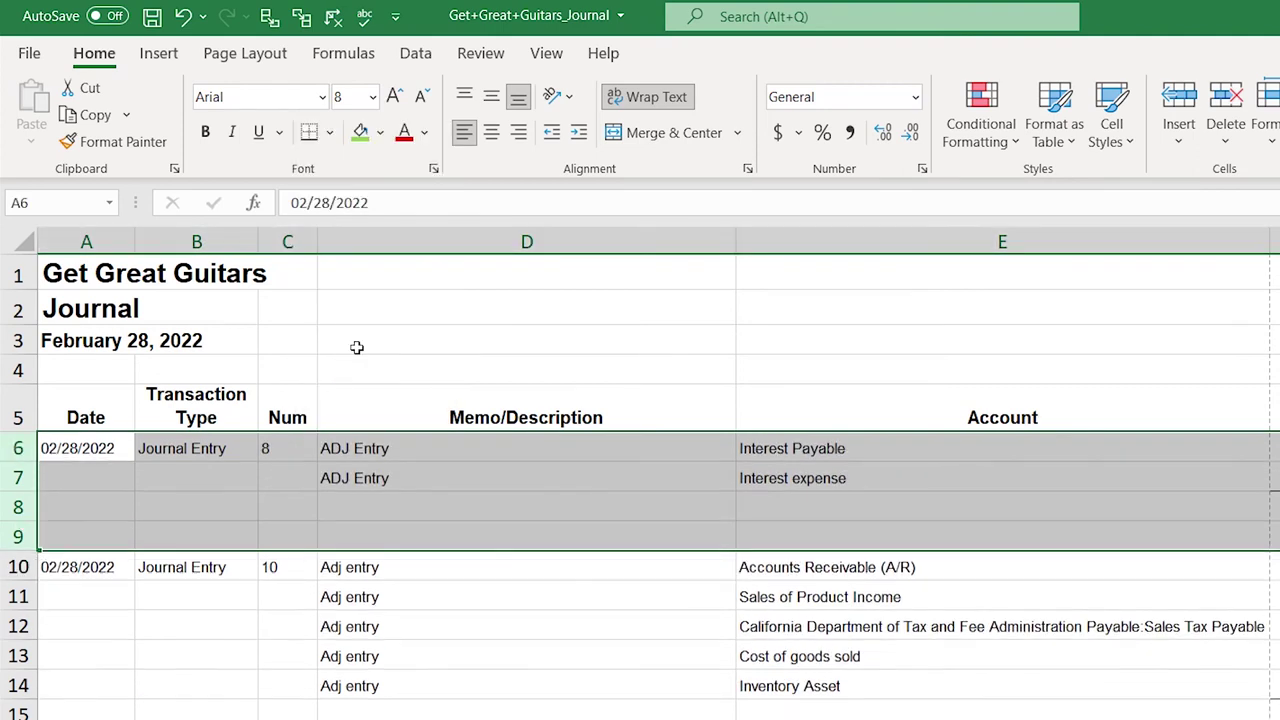
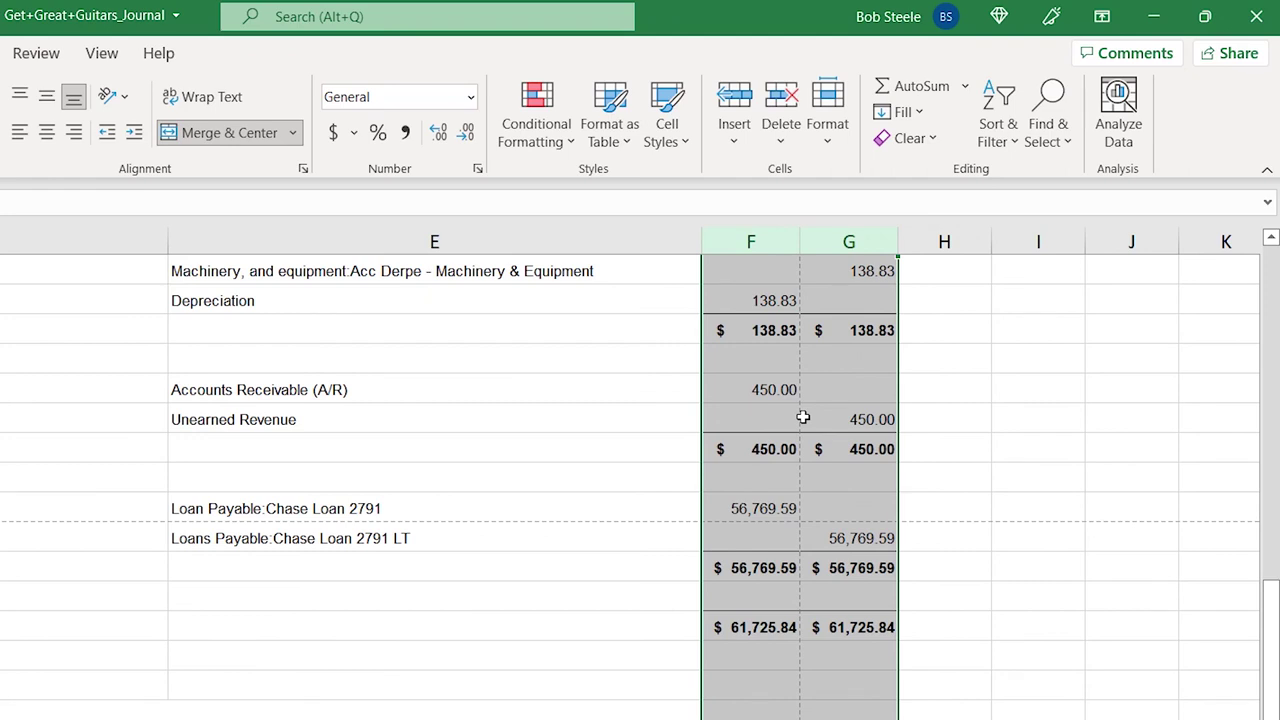
Fine-tune the Account column's width so that its longest account name fits on one line.
{"action": "left_click", "coordinate": [400, 630]}
{"action": "scroll", "coordinate": [480, 580], "scroll_direction": "up", "scroll_amount": 6}
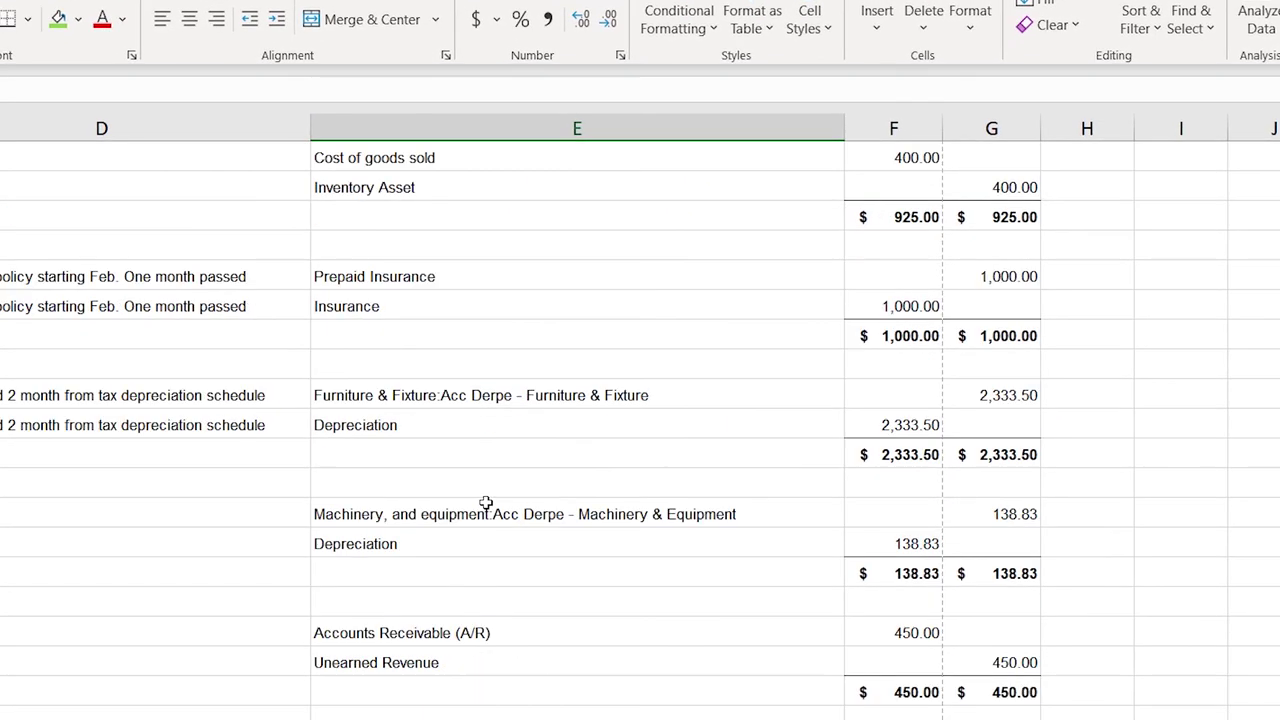
{"action": "scroll", "coordinate": [623, 436], "scroll_direction": "up", "scroll_amount": 1}
{"action": "left_click_drag", "start_coordinate": [843, 129], "coordinate": [814, 135]}
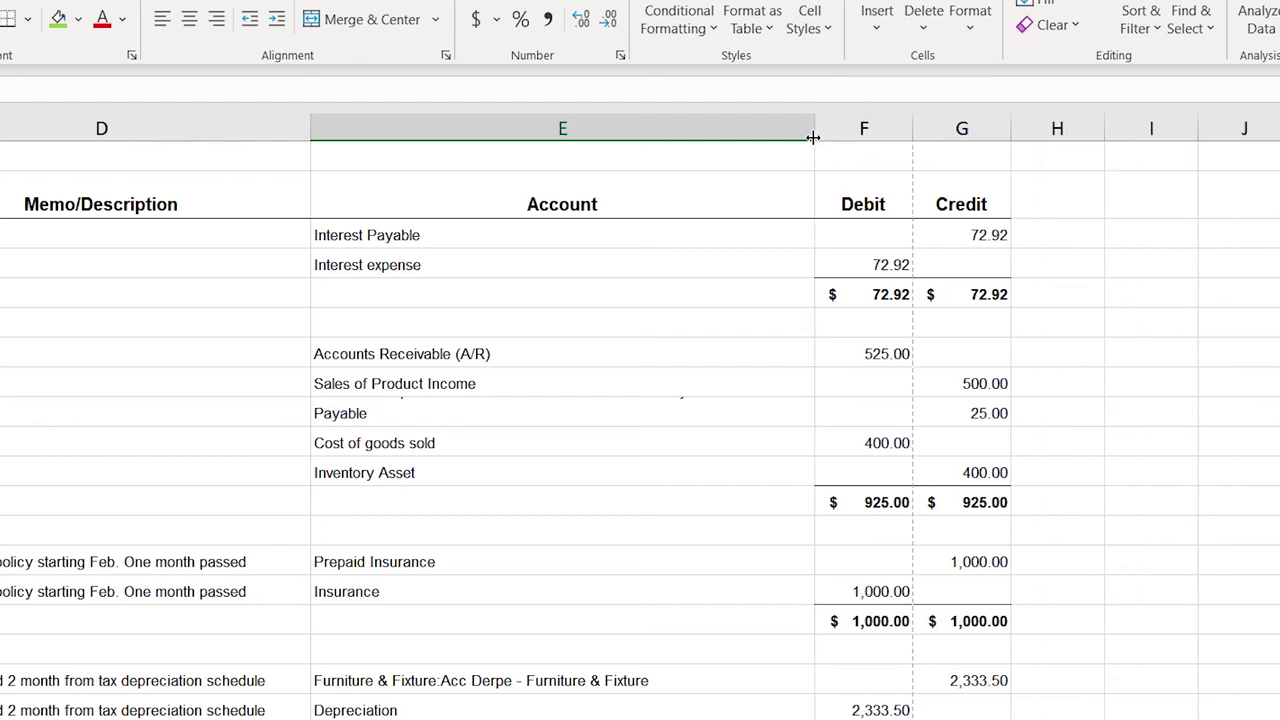
{"action": "left_click_drag", "start_coordinate": [813, 137], "coordinate": [838, 132]}
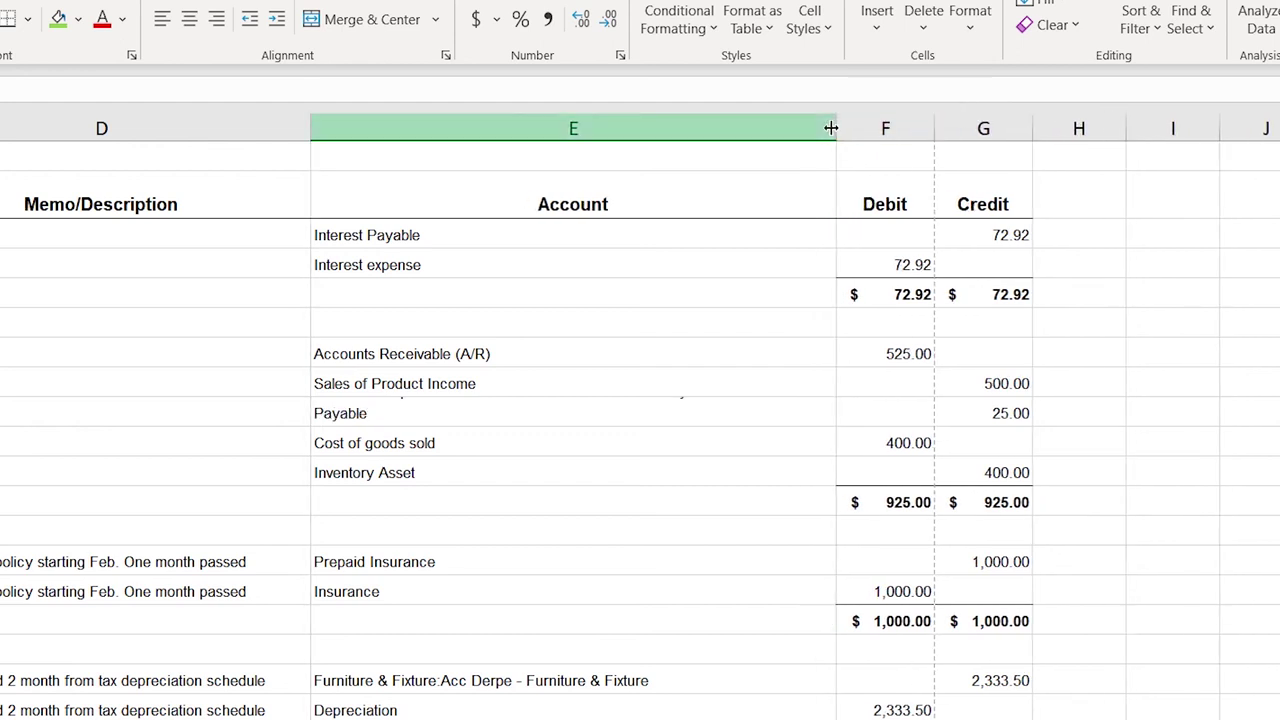
{"action": "double_click", "coordinate": [837, 130]}
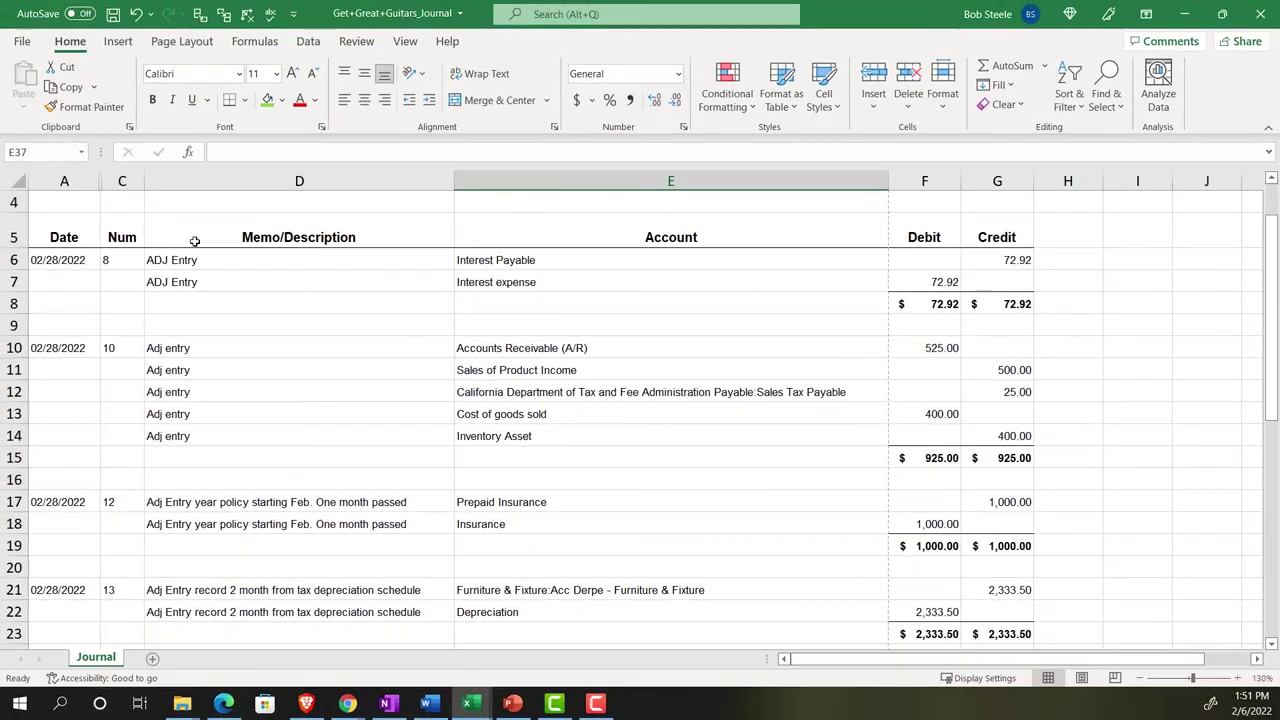
Hide the Num column C.
{"action": "left_click", "coordinate": [122, 181]}
{"action": "right_click", "coordinate": [123, 268]}
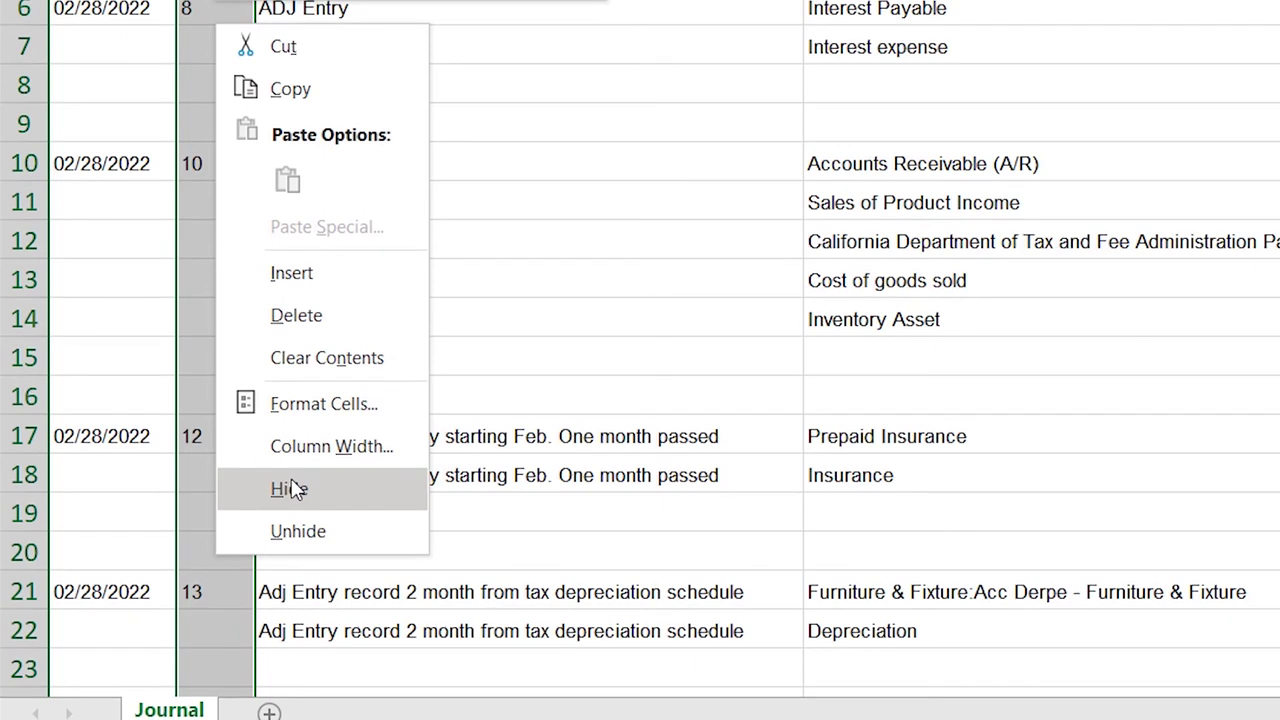
{"action": "left_click", "coordinate": [290, 489]}
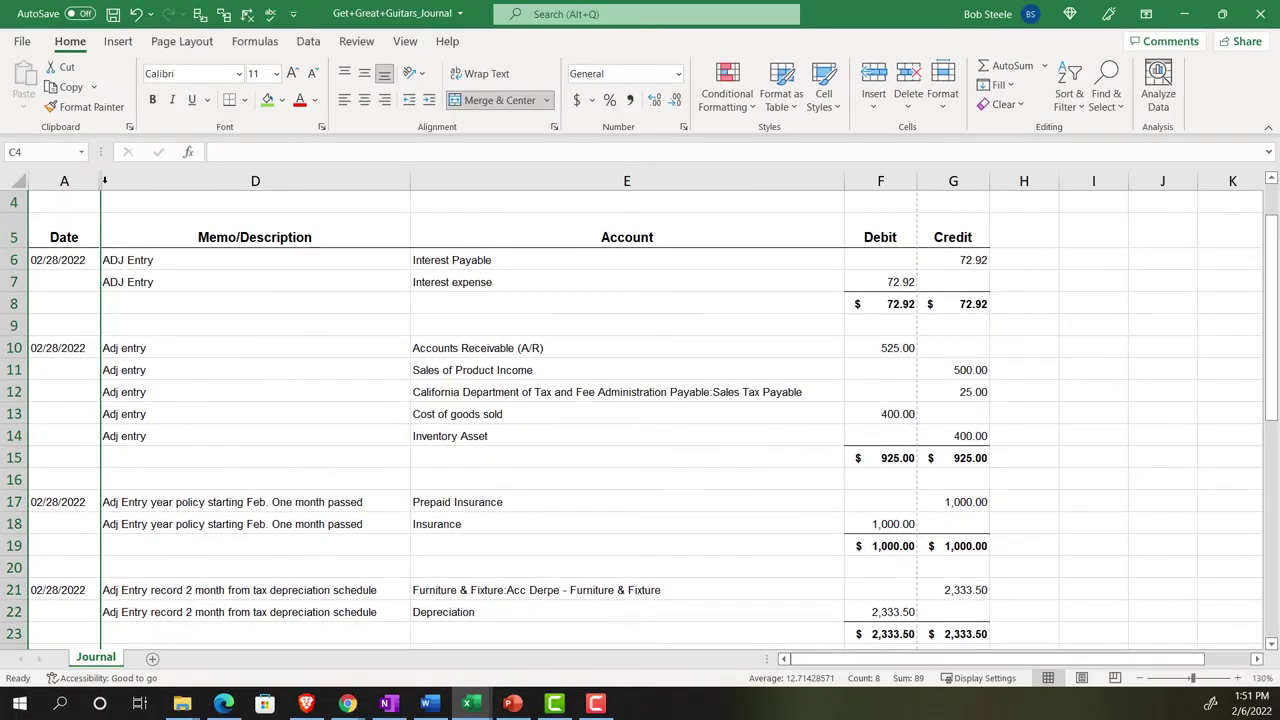
Narrow the Date column until it is just wide enough for the dates.
{"action": "double_click", "coordinate": [98, 177]}
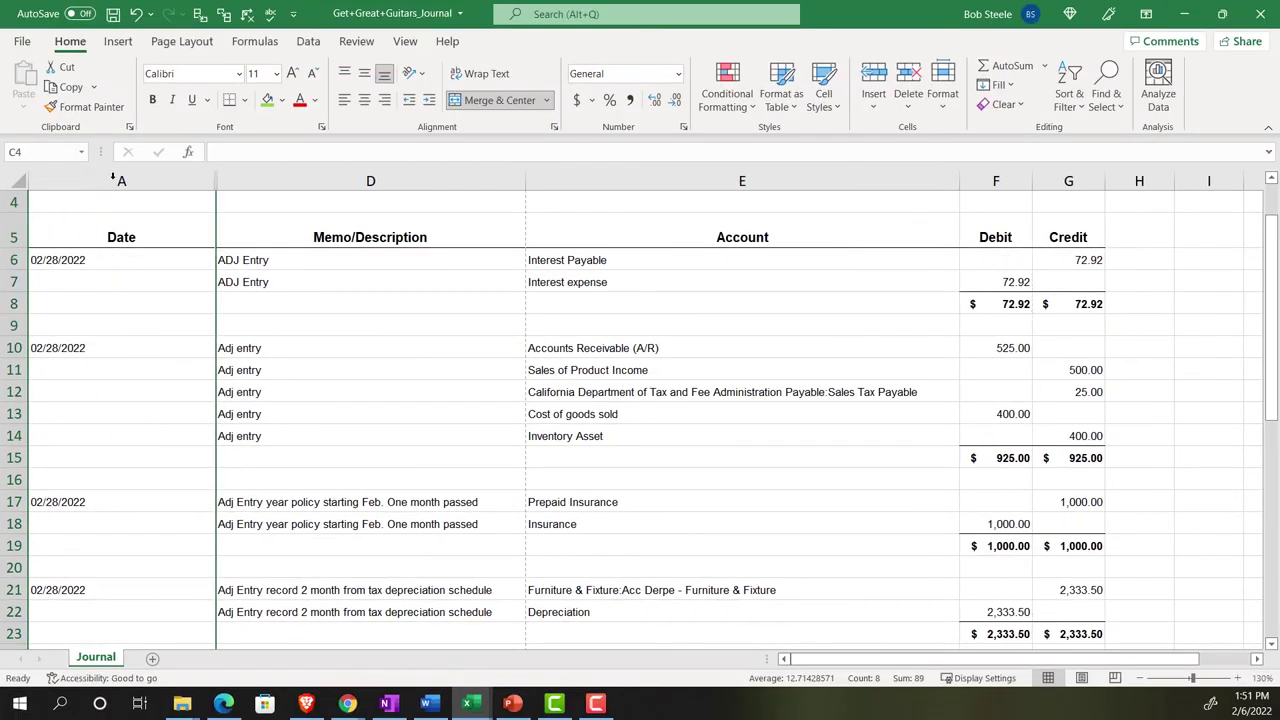
{"action": "left_click", "coordinate": [210, 180]}
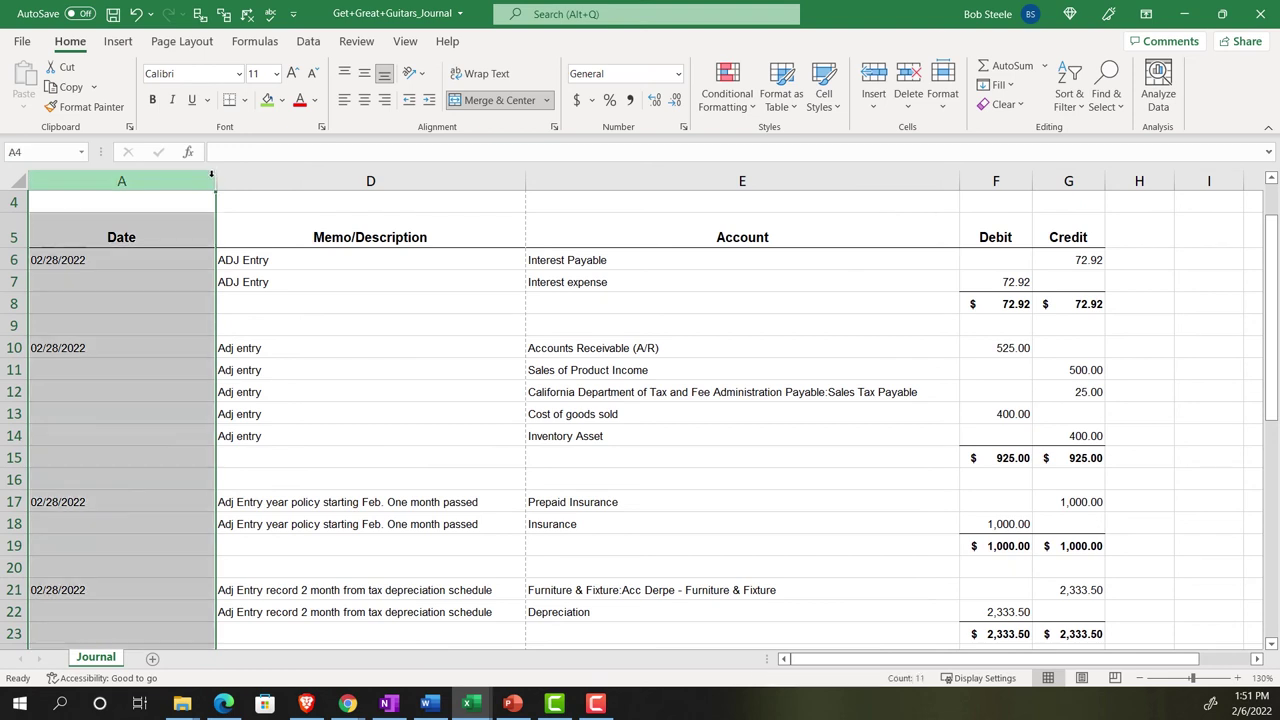
{"action": "left_click_drag", "start_coordinate": [115, 182], "coordinate": [89, 182]}
{"action": "left_click", "coordinate": [123, 304]}
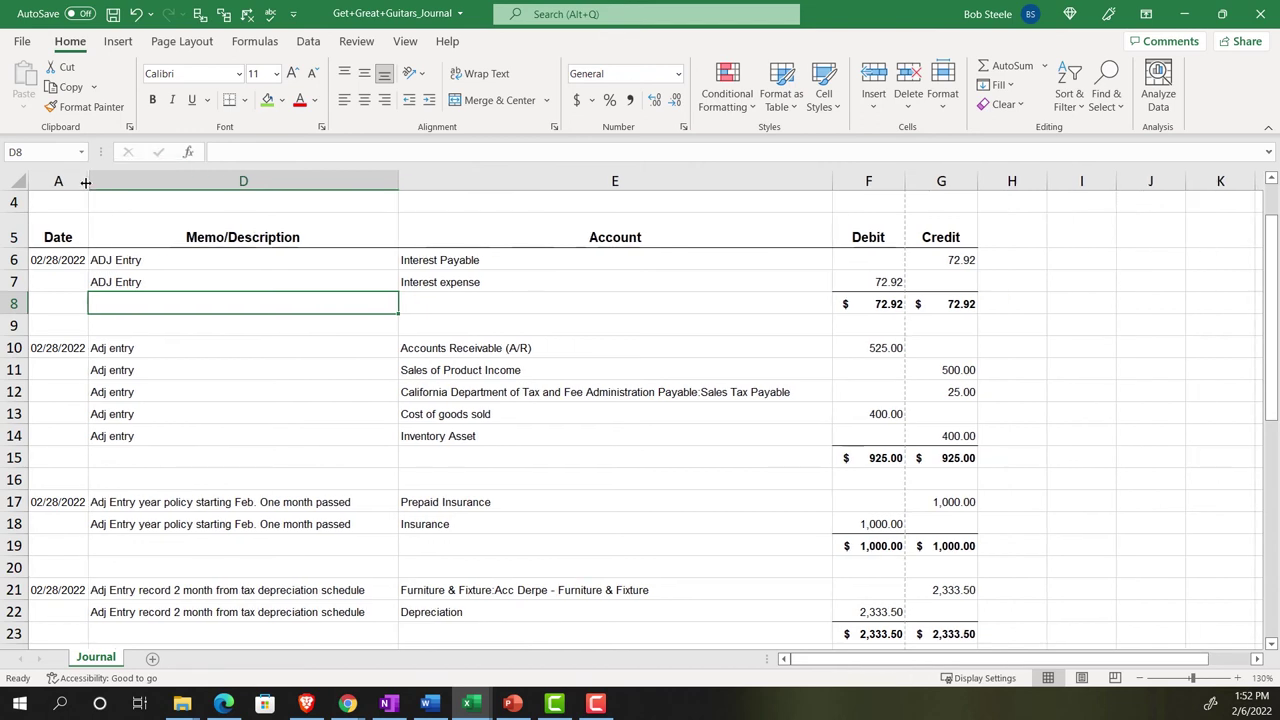
Fit the widths of the Debit and Credit columns to their longest amounts.
{"action": "left_click", "coordinate": [868, 181]}
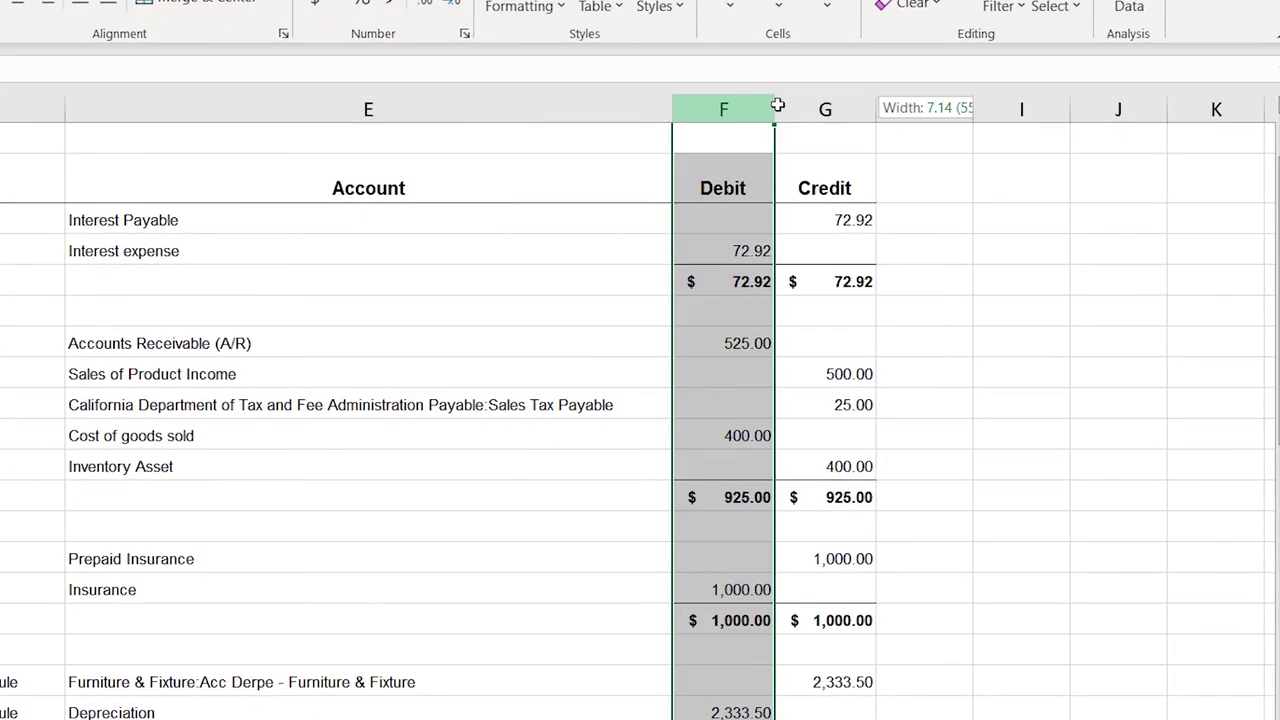
{"action": "left_click", "coordinate": [907, 178], "text": "shift"}
{"action": "left_click_drag", "start_coordinate": [780, 105], "coordinate": [751, 106]}
{"action": "double_click", "coordinate": [757, 108]}
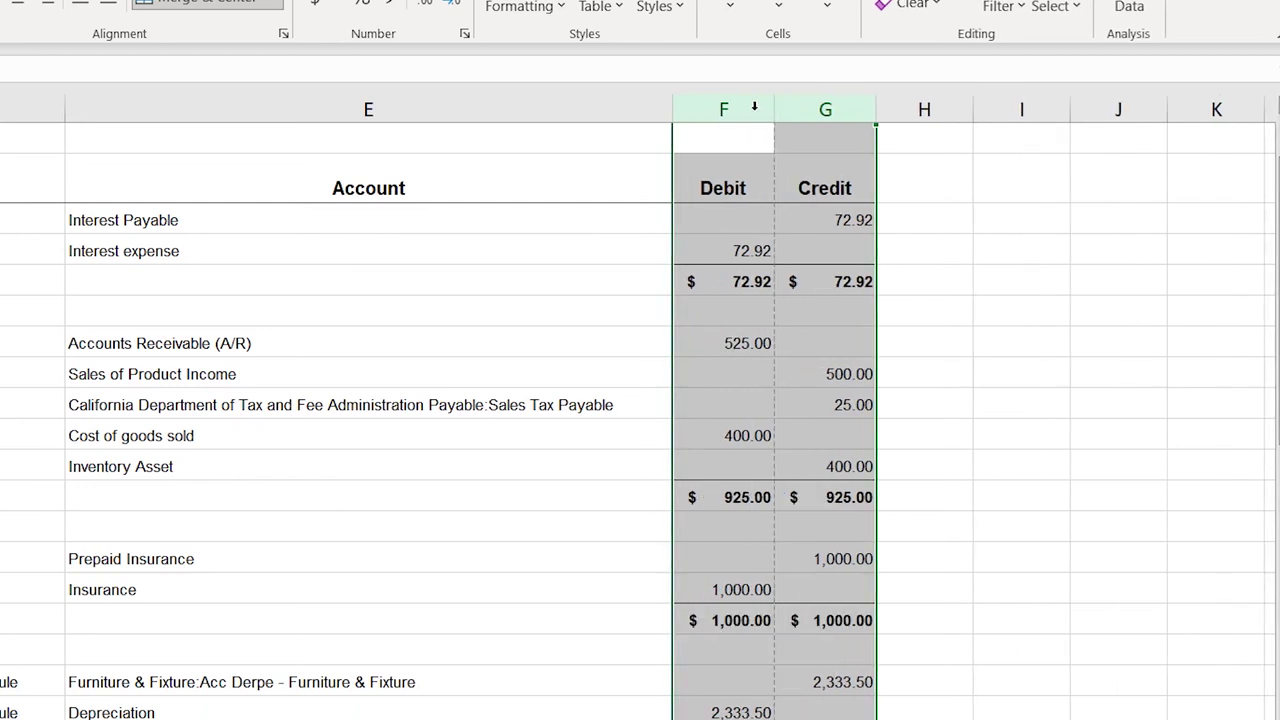
Narrow the Account column so that the Debit and Credit columns fit on the same printed page.
{"action": "left_click", "coordinate": [649, 279]}
{"action": "left_click_drag", "start_coordinate": [666, 106], "coordinate": [590, 131]}
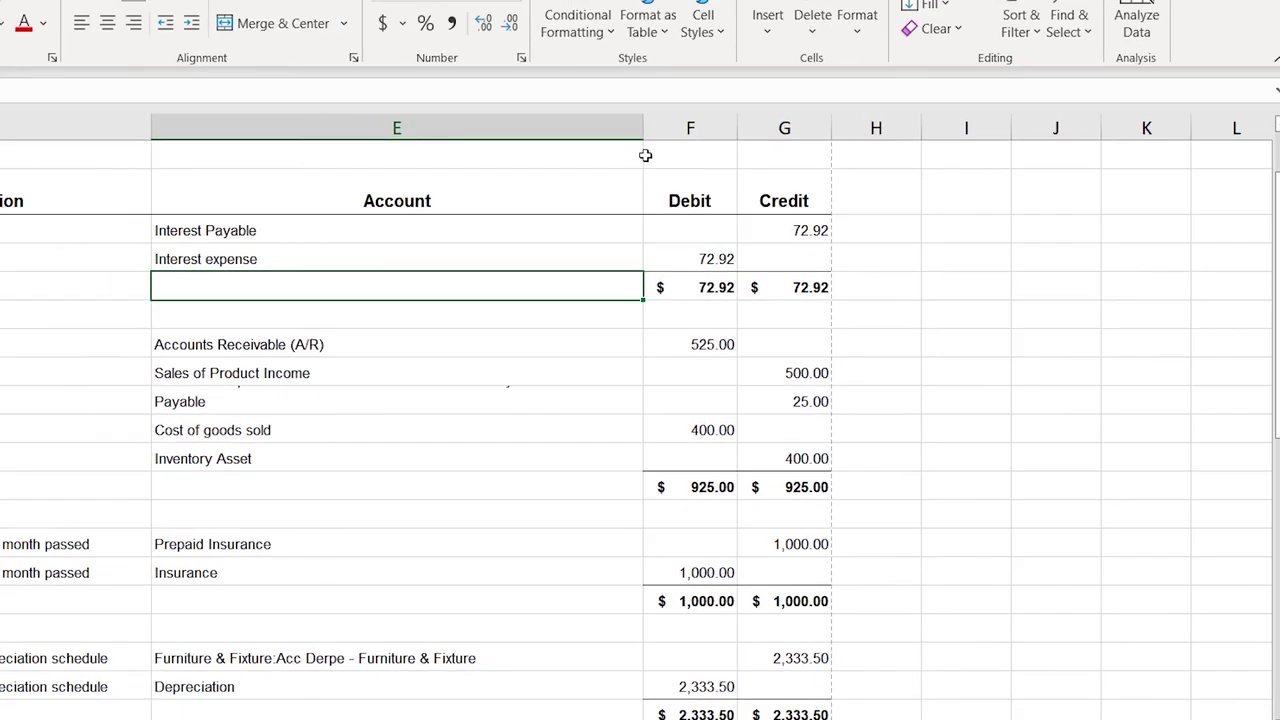
{"action": "scroll", "coordinate": [646, 450], "scroll_direction": "down", "scroll_amount": 4}
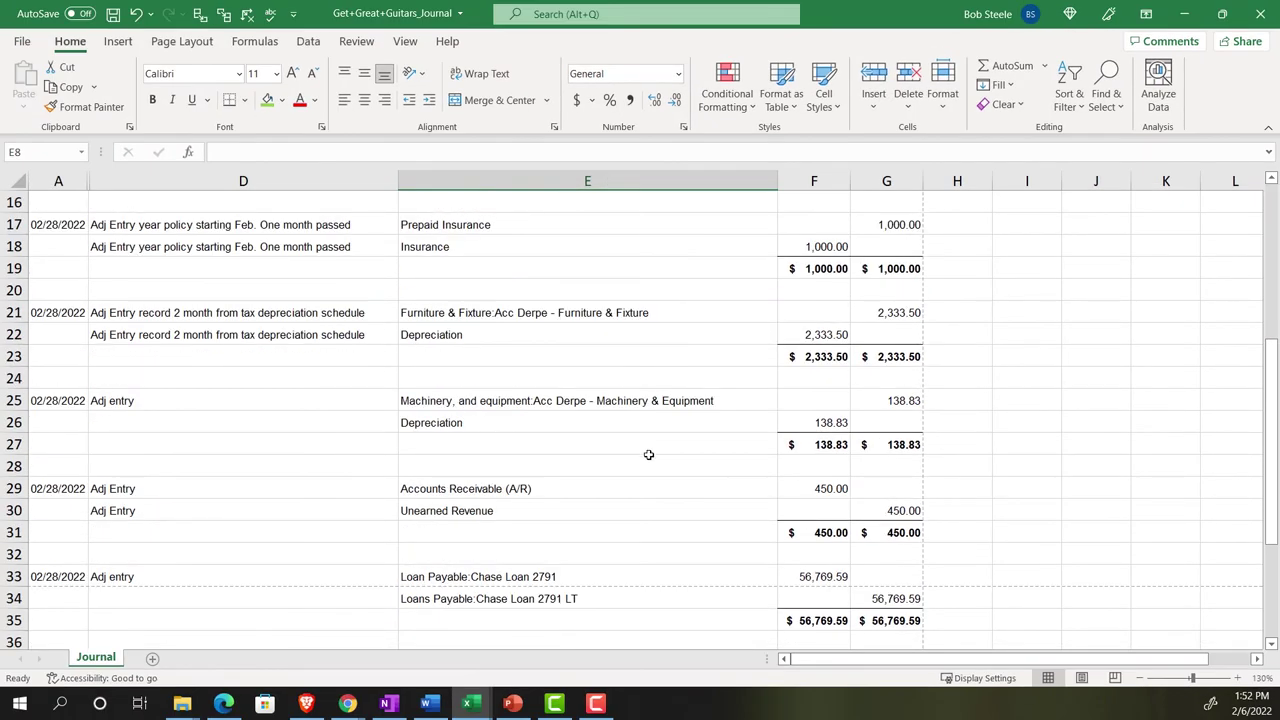
{"action": "scroll", "coordinate": [648, 455], "scroll_direction": "up", "scroll_amount": 4}
Fit the height of row 12 to the wrapped California Department of Tax and Fee Administration account name, and check the rest of the sheet.
{"action": "left_click", "coordinate": [554, 390]}
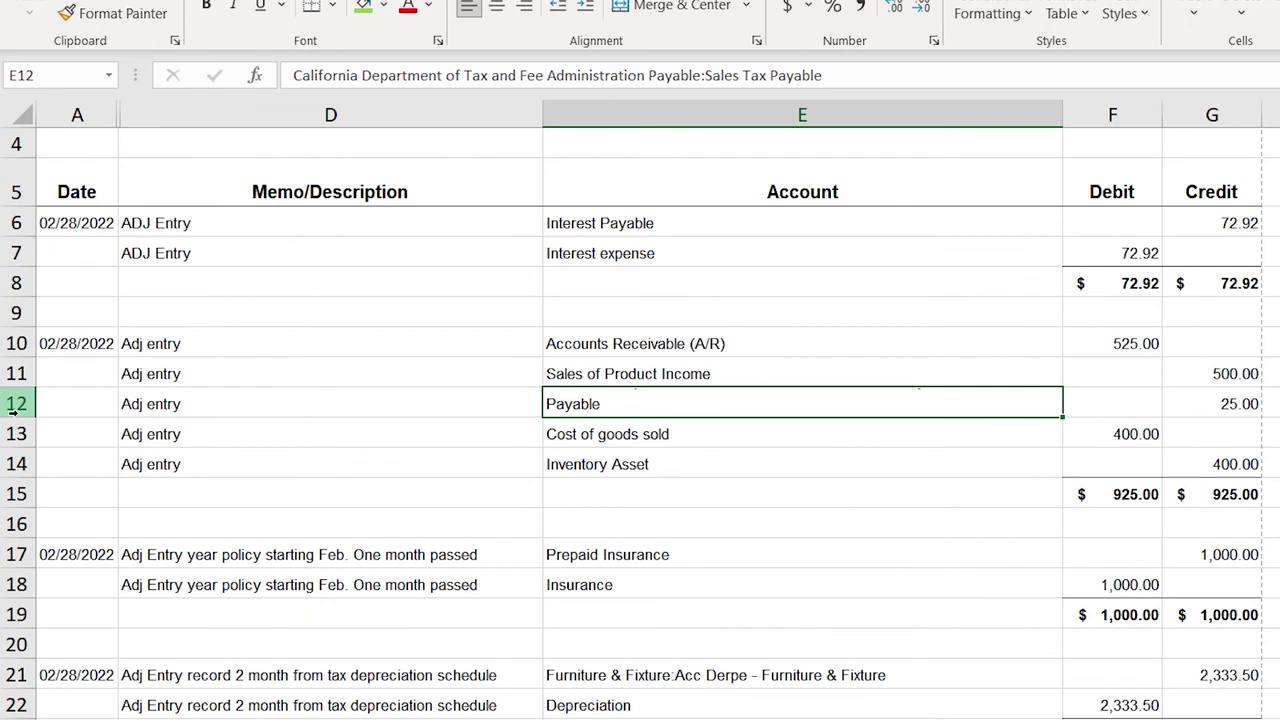
{"action": "left_click", "coordinate": [14, 410]}
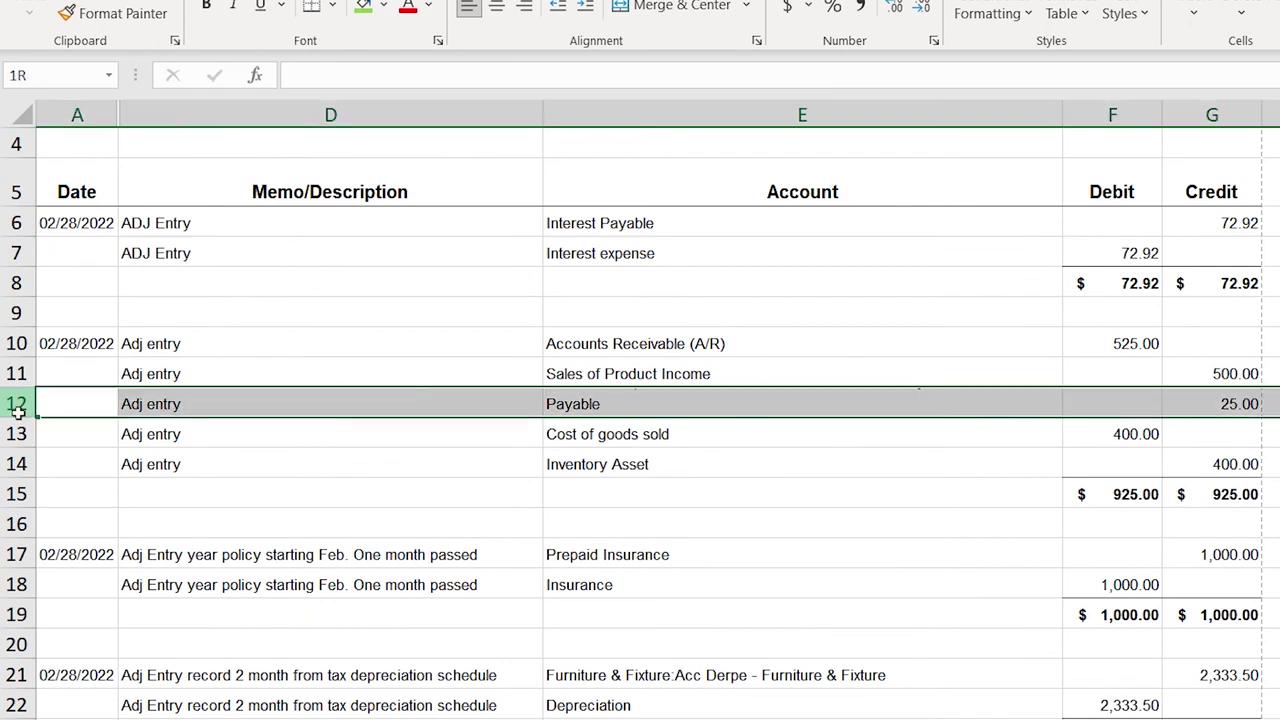
{"action": "left_click", "coordinate": [506, 458]}
{"action": "left_click", "coordinate": [706, 410]}
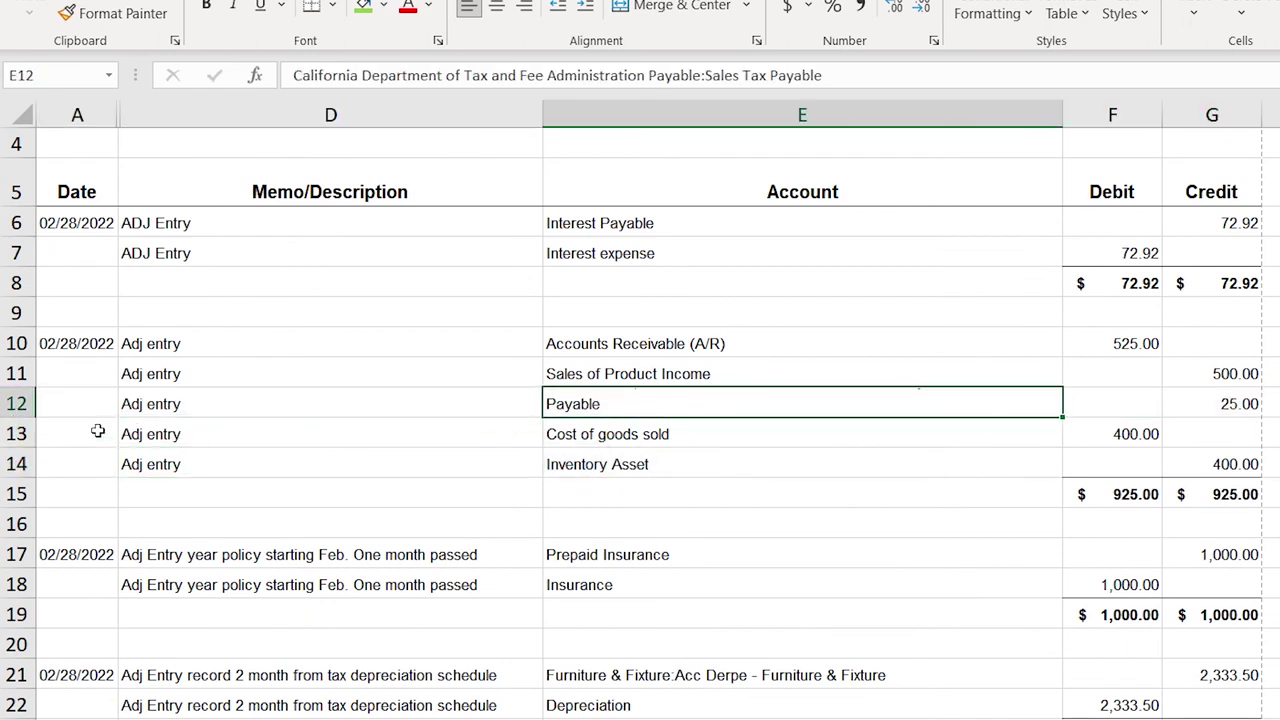
{"action": "double_click", "coordinate": [16, 418]}
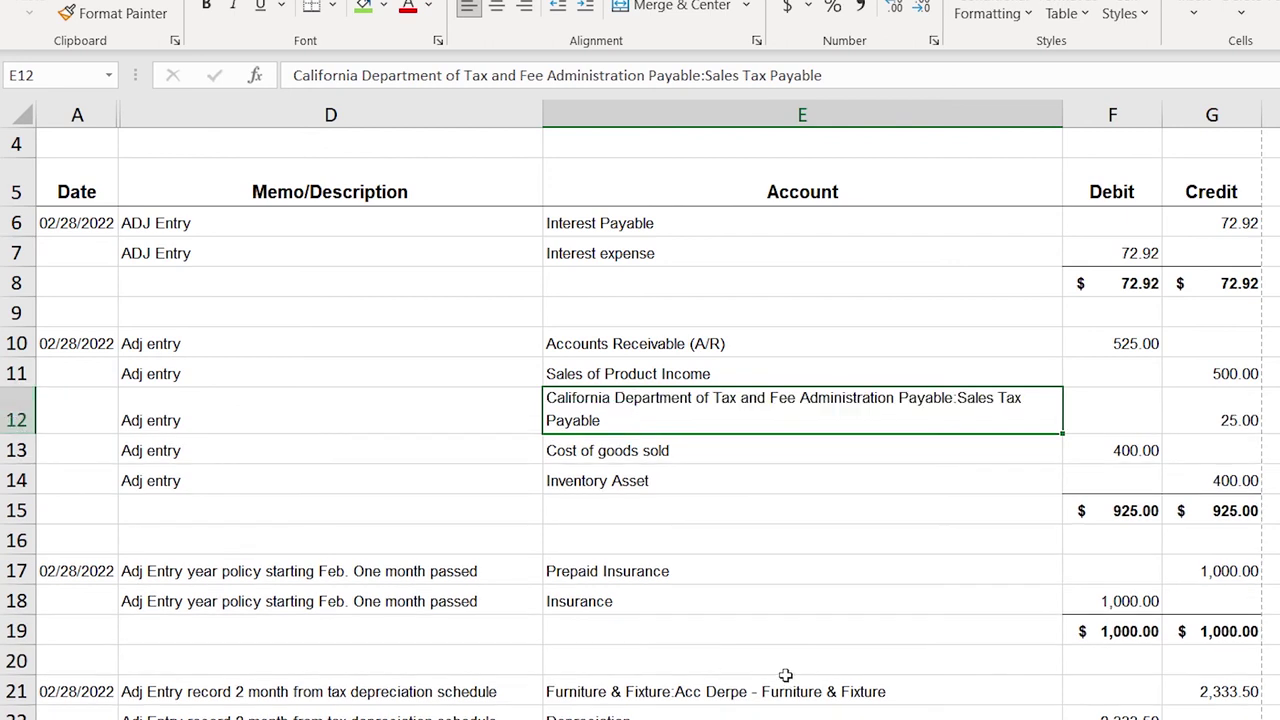
{"action": "scroll", "coordinate": [752, 659], "scroll_direction": "down", "scroll_amount": 3}
{"action": "scroll", "coordinate": [752, 659], "scroll_direction": "down", "scroll_amount": 3}
{"action": "scroll", "coordinate": [752, 659], "scroll_direction": "up", "scroll_amount": 4}
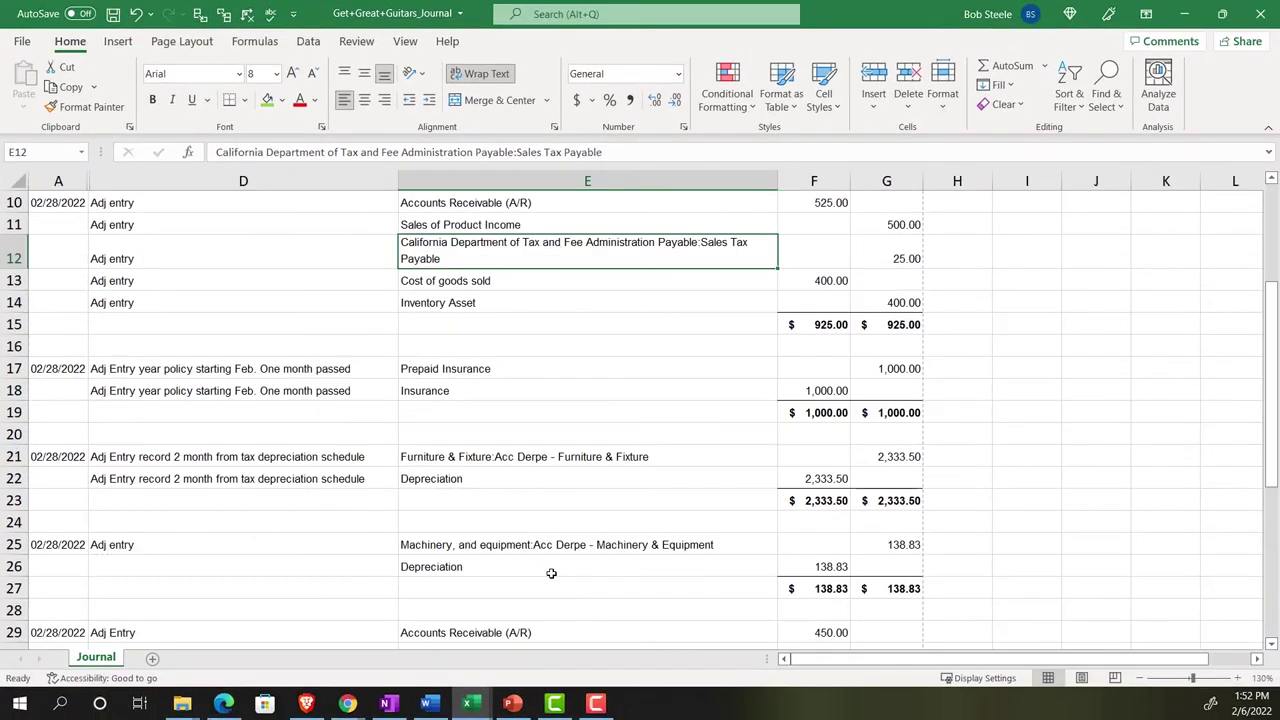
{"action": "scroll", "coordinate": [551, 573], "scroll_direction": "up", "scroll_amount": 3}
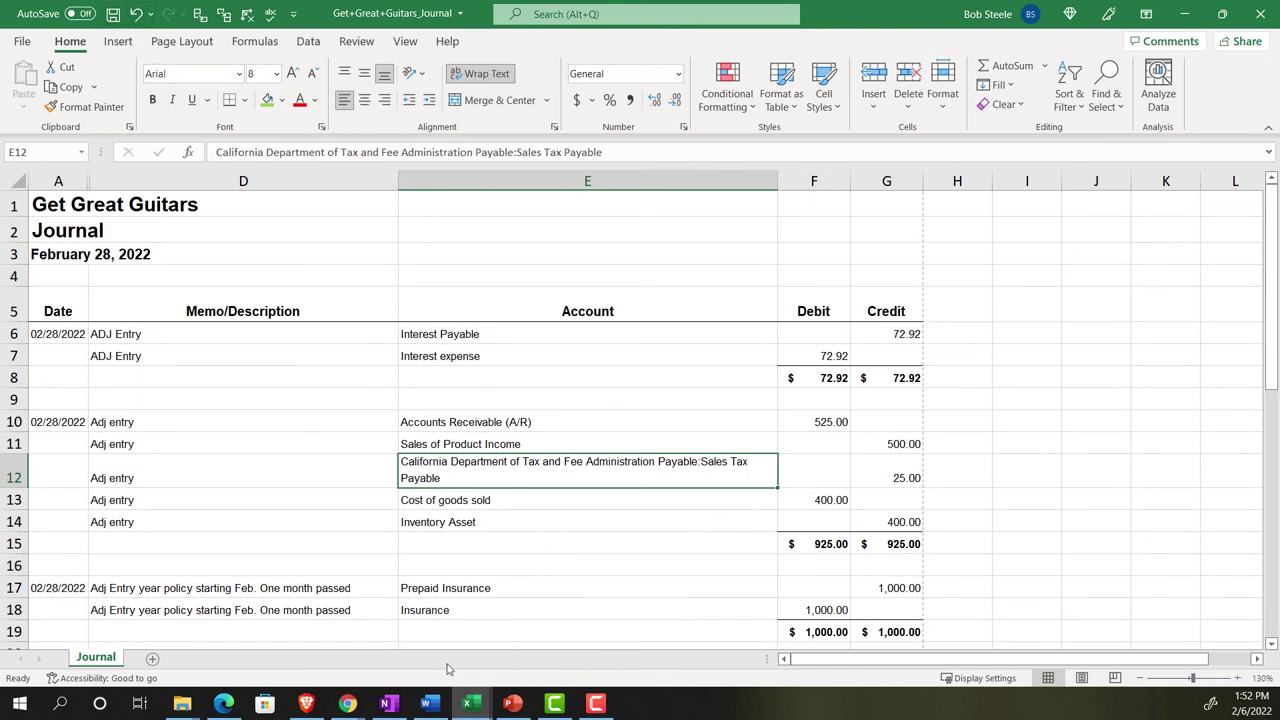
Switch to the QuickBooks Journal Report in Chrome and set its report period to 03/01/2022 to 03/01/2022.
{"action": "mouse_move", "coordinate": [360, 699]}
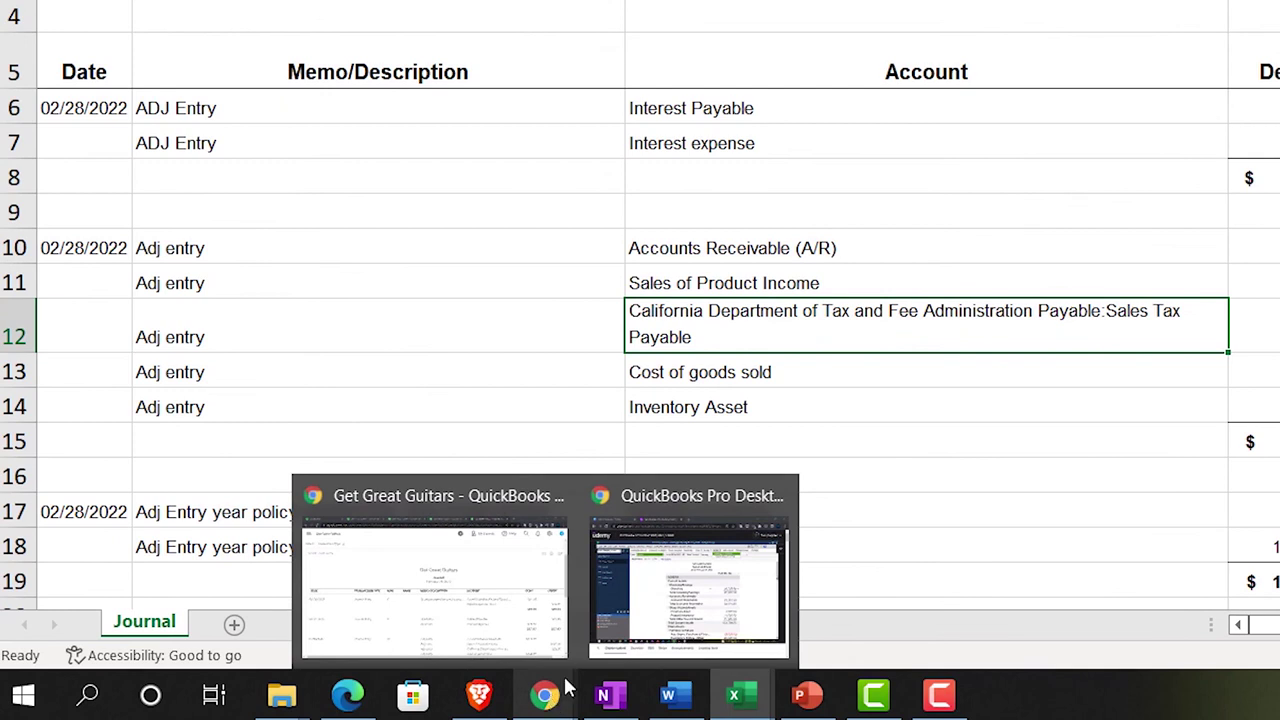
{"action": "left_click", "coordinate": [494, 600]}
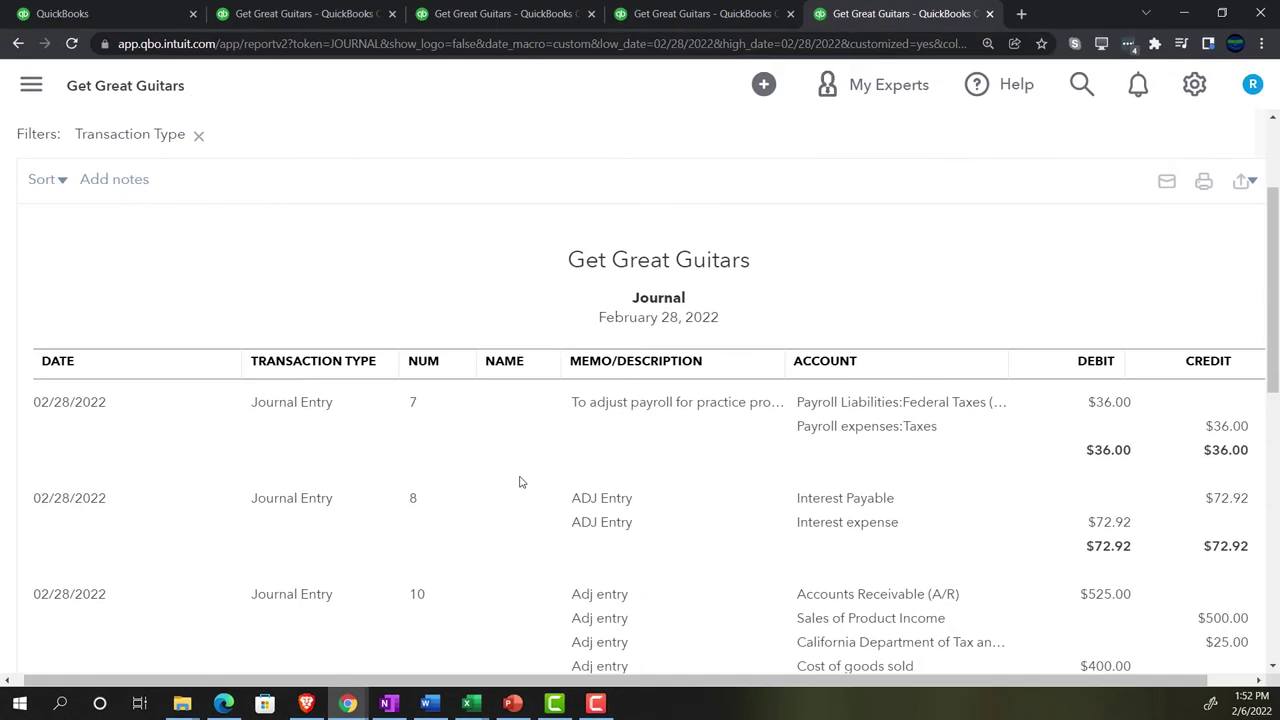
{"action": "scroll", "coordinate": [519, 482], "scroll_direction": "up", "scroll_amount": 2}
{"action": "left_click", "coordinate": [300, 245]}
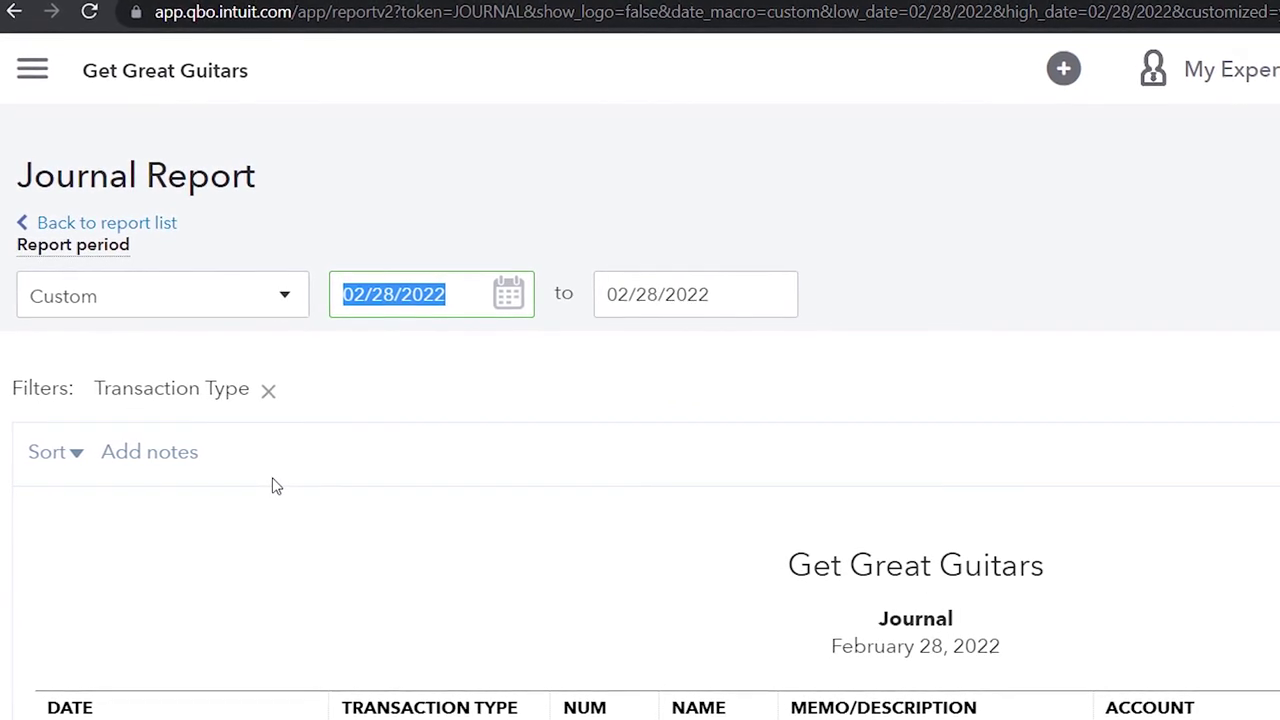
{"action": "key", "text": "plus"}
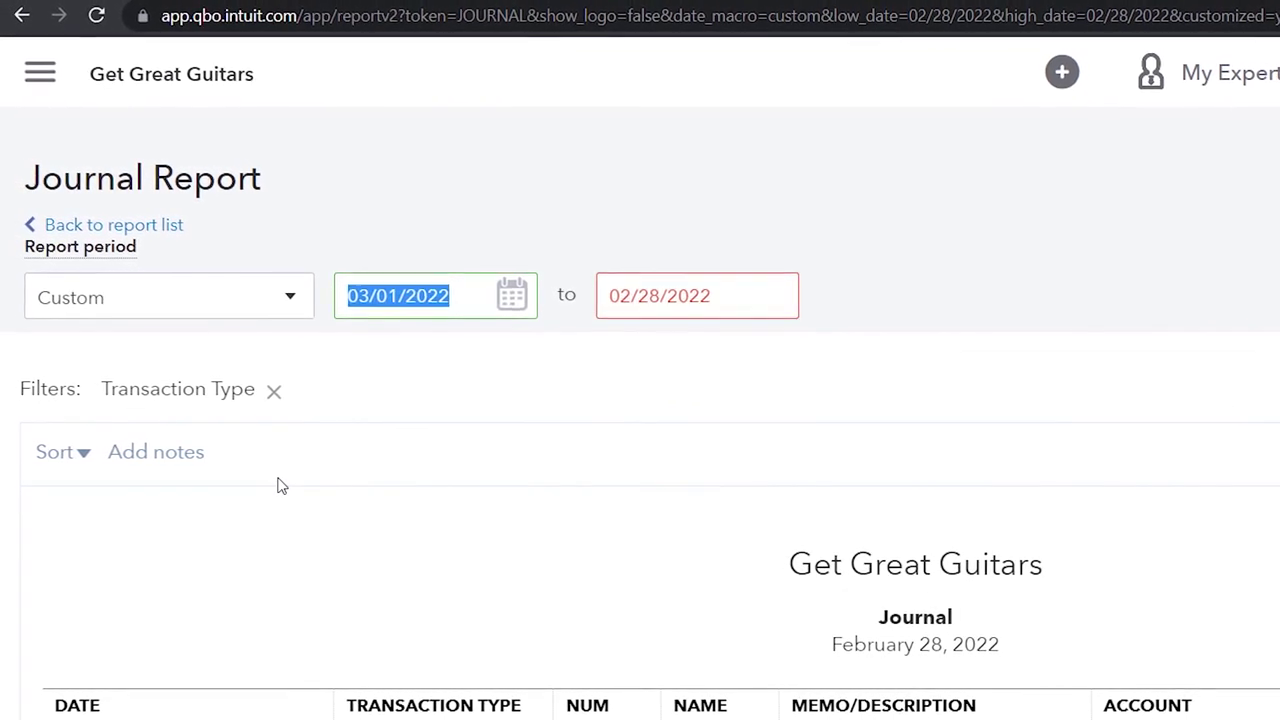
{"action": "key", "text": "Tab"}
{"action": "type", "text": "+"}
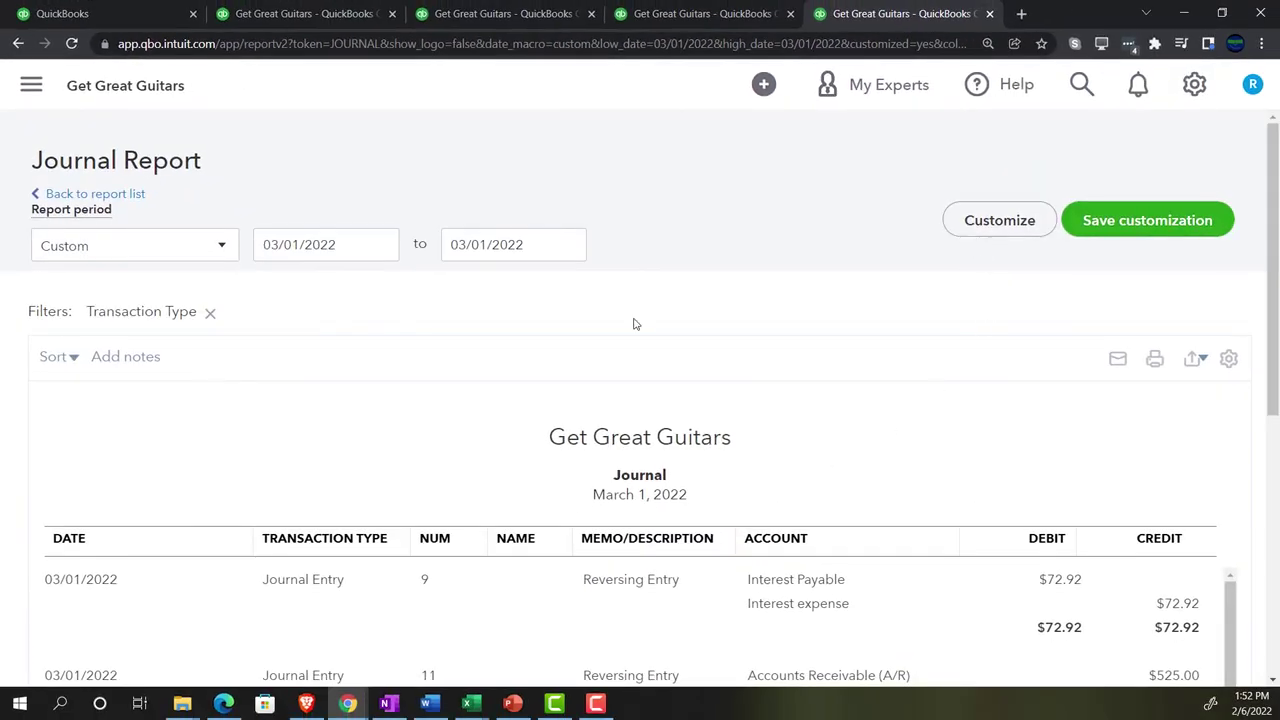
Review the reversing journal entries dated 03/01/2022, checking their accounts, debits and credits through to the report total.
{"action": "scroll", "coordinate": [632, 323], "scroll_direction": "down", "scroll_amount": 1}
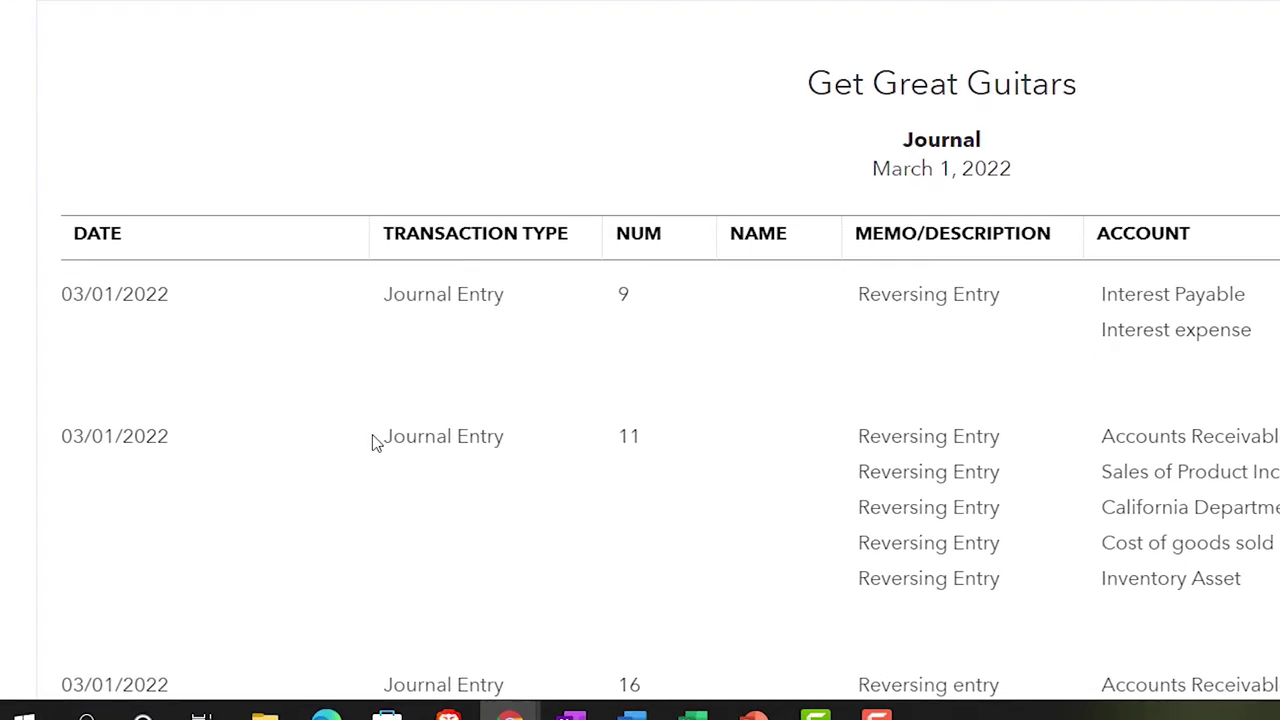
{"action": "scroll", "coordinate": [45, 445], "scroll_direction": "down", "scroll_amount": 1}
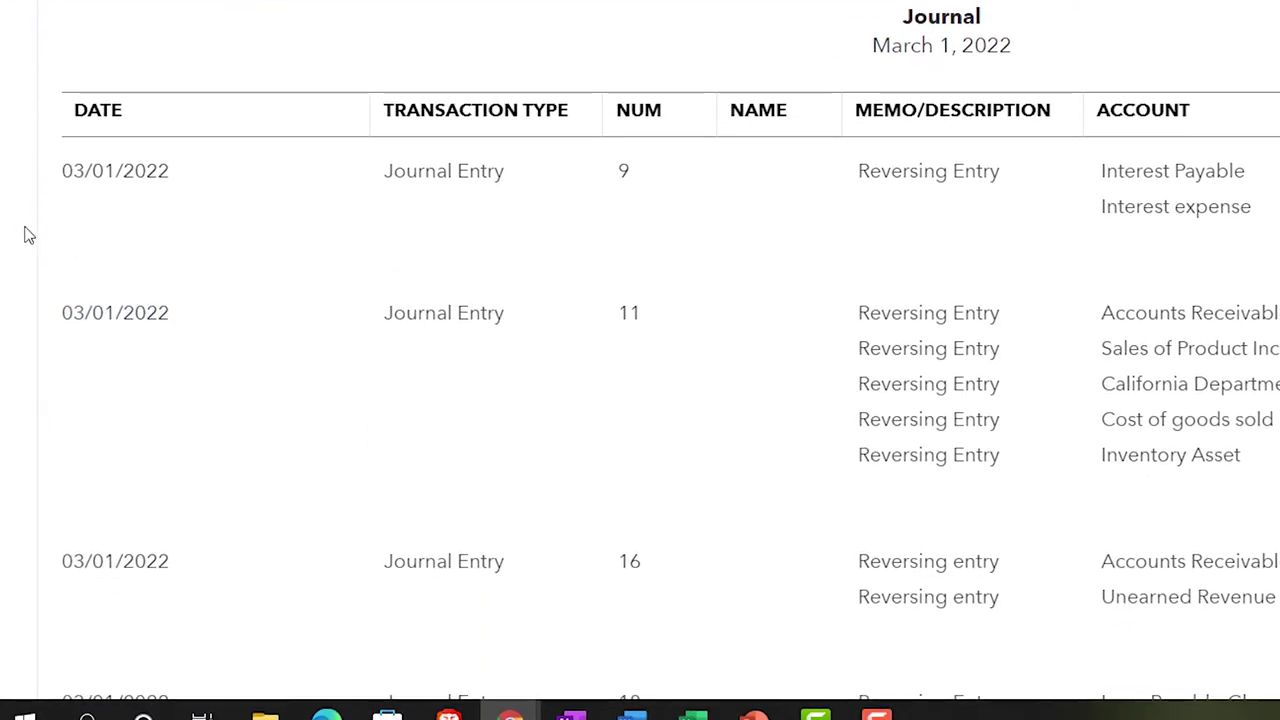
{"action": "scroll", "coordinate": [8, 240], "scroll_direction": "down", "scroll_amount": 3}
{"action": "scroll", "coordinate": [8, 242], "scroll_direction": "up", "scroll_amount": 3}
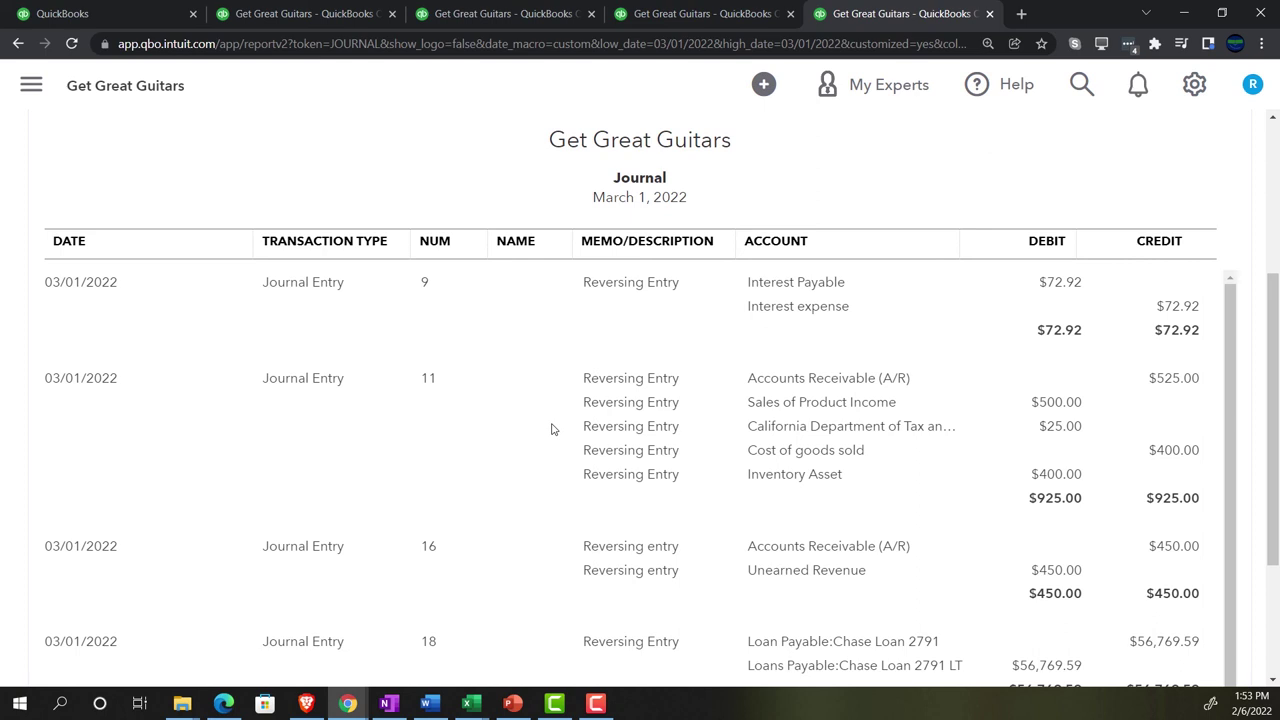
{"action": "scroll", "coordinate": [551, 429], "scroll_direction": "down", "scroll_amount": 2}
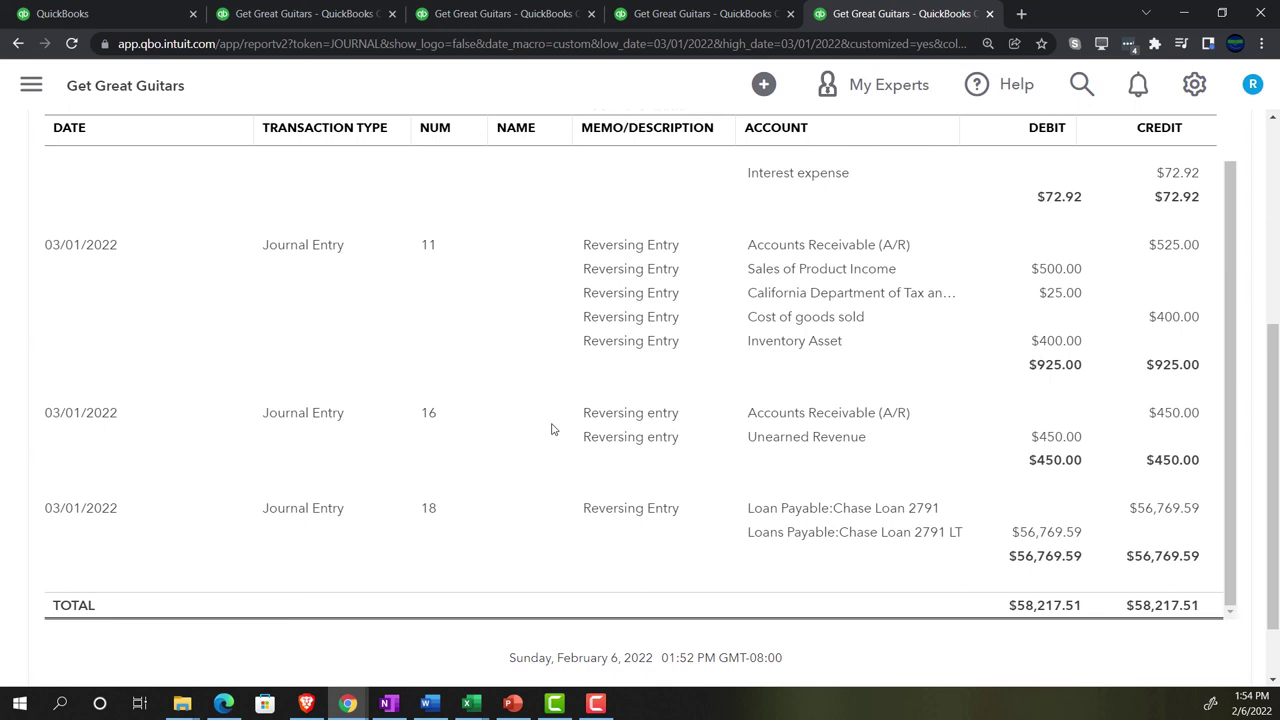
{"action": "scroll", "coordinate": [551, 429], "scroll_direction": "down", "scroll_amount": 2}
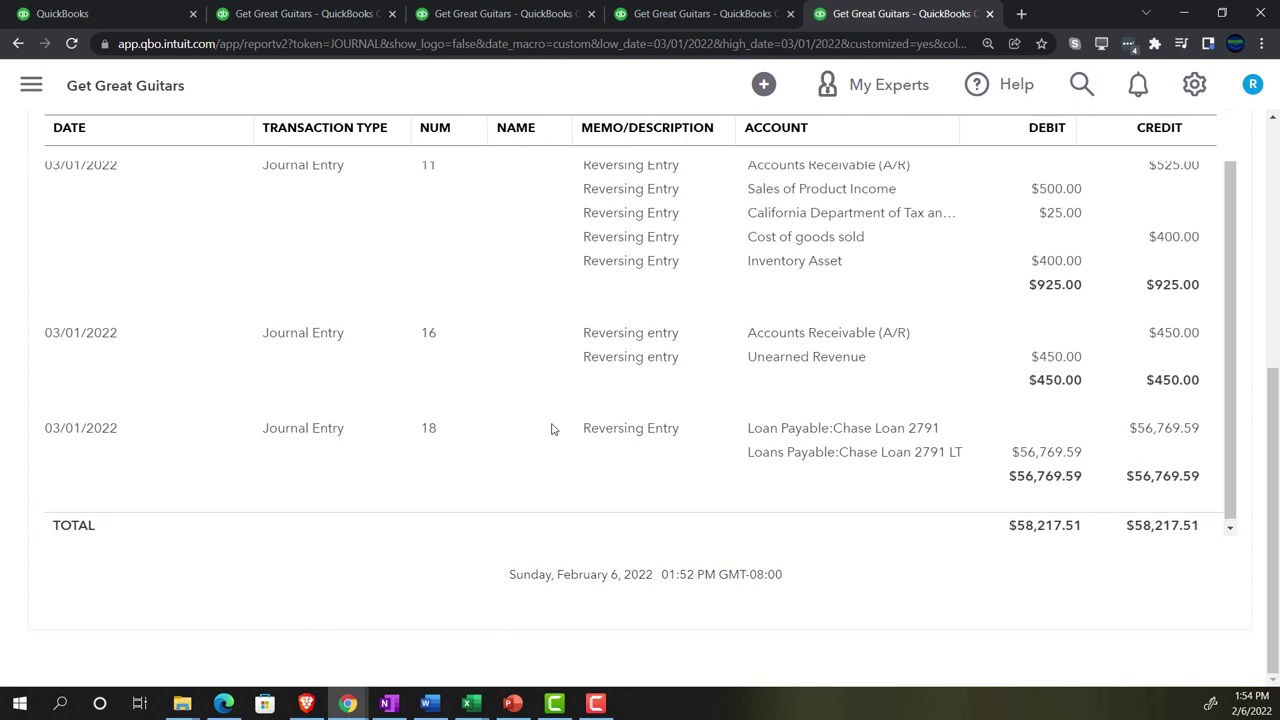
{"action": "scroll", "coordinate": [551, 429], "scroll_direction": "up", "scroll_amount": 3}
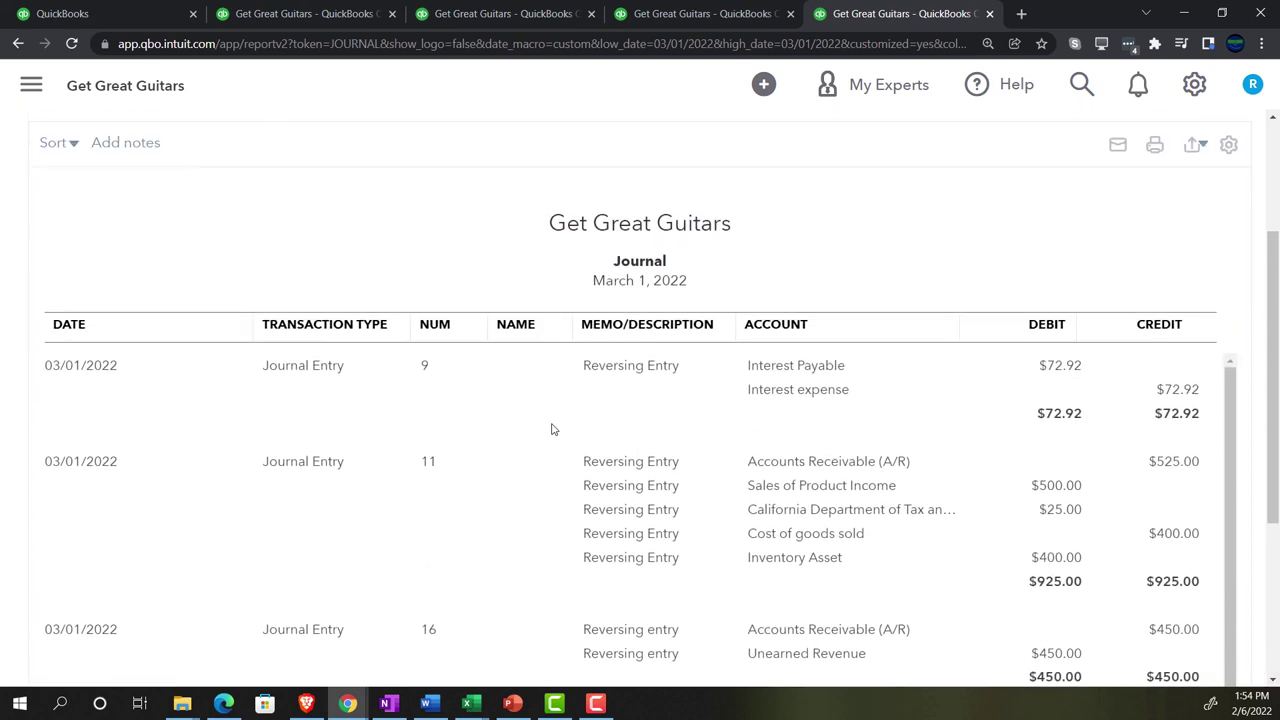
Bring up the trial balance report, enlarge it to 200%, and review its account balances from the expenses up to Cash.
{"action": "left_click", "coordinate": [686, 20]}
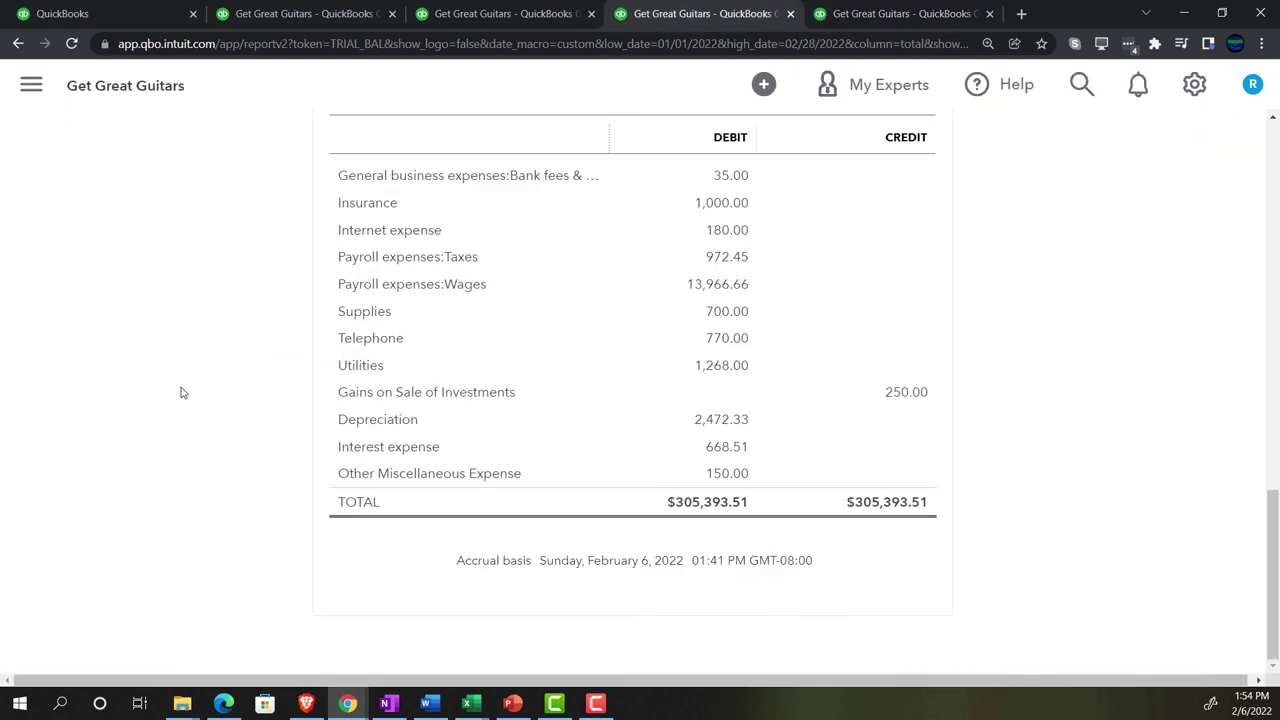
{"action": "key", "text": "ctrl+plus"}
{"action": "key", "text": "ctrl+plus"}
{"action": "key", "text": "ctrl+plus"}
{"action": "key", "text": "ctrl+plus"}
{"action": "key", "text": "ctrl+plus"}
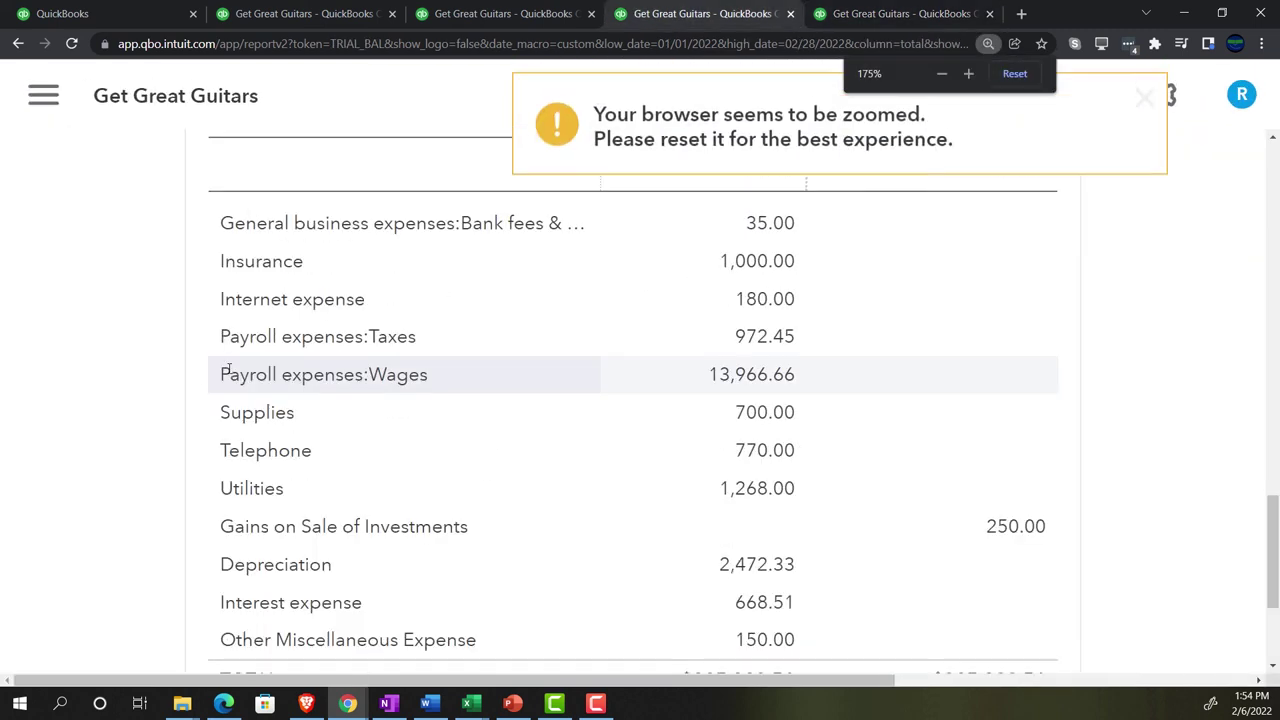
{"action": "key", "text": "ctrl+plus"}
{"action": "scroll", "coordinate": [164, 418], "scroll_direction": "up", "scroll_amount": 5}
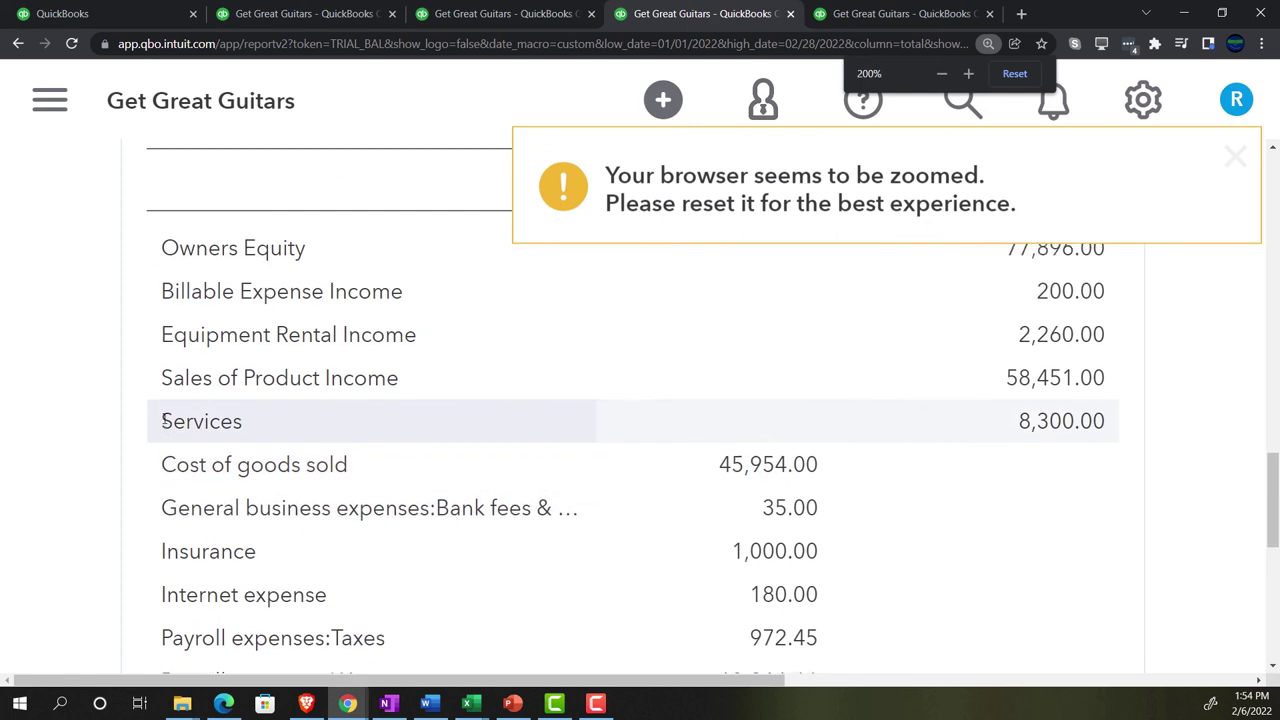
{"action": "scroll", "coordinate": [164, 418], "scroll_direction": "up", "scroll_amount": 5}
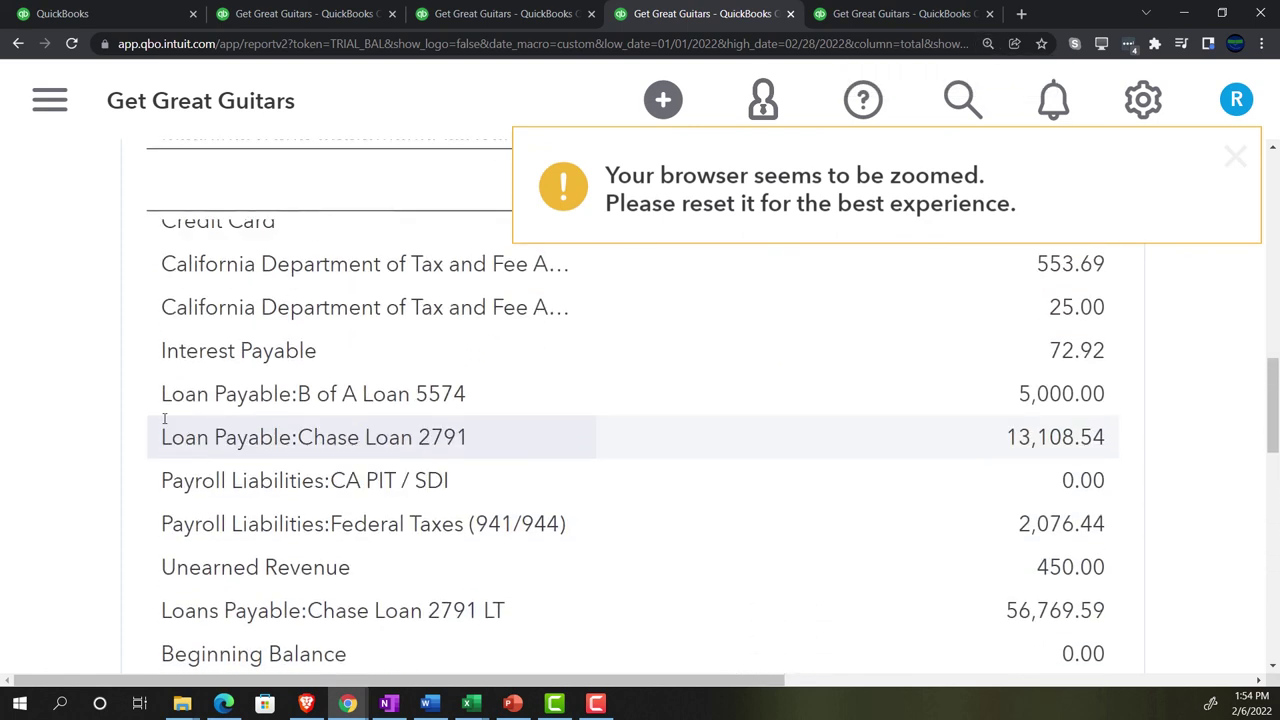
{"action": "scroll", "coordinate": [164, 422], "scroll_direction": "up", "scroll_amount": 5}
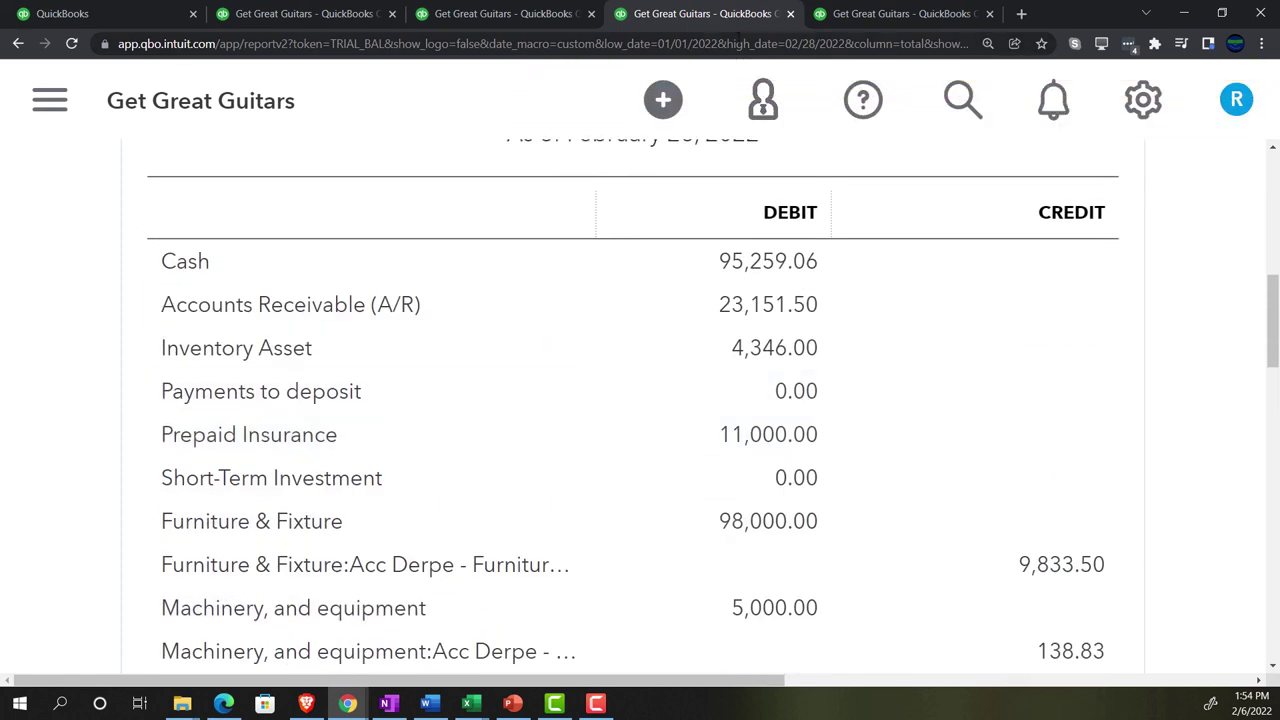
Return to the Journal report of reversing entries and reduce the page zoom to 125%.
{"action": "left_click", "coordinate": [843, 16]}
{"action": "key", "text": "ctrl+minus"}
{"action": "key", "text": "ctrl+minus"}
{"action": "key", "text": "ctrl+minus"}
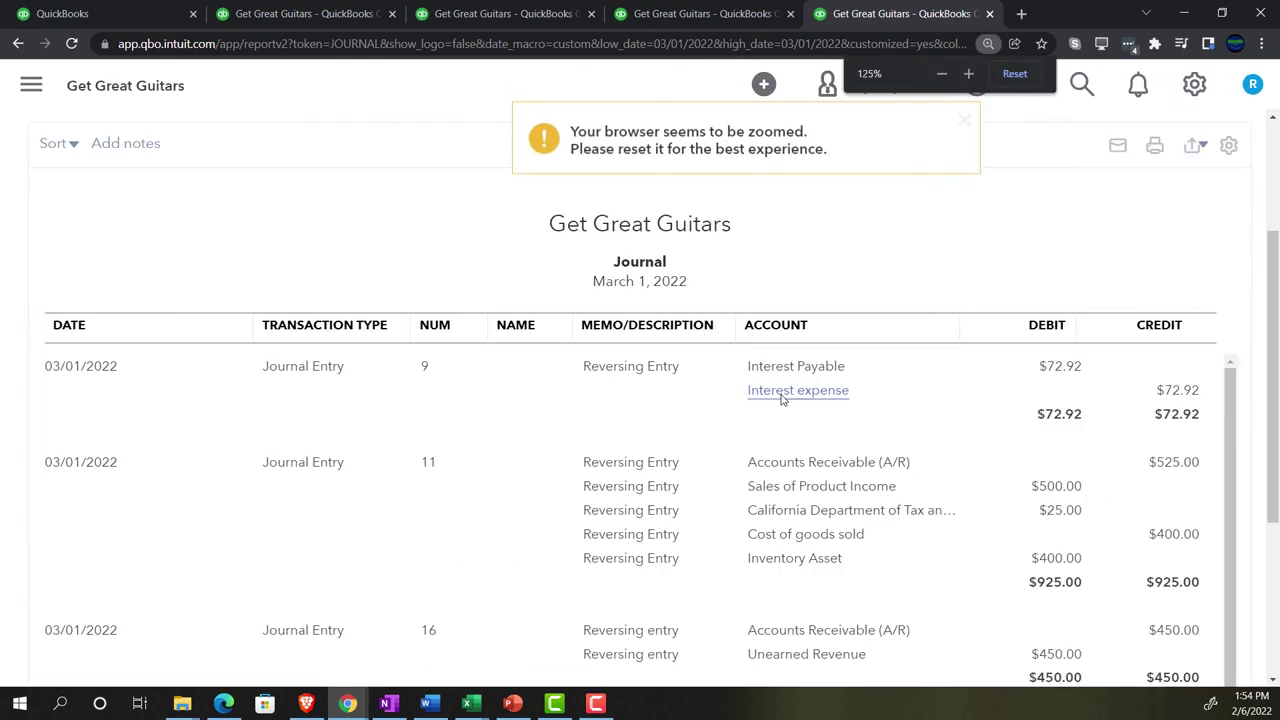